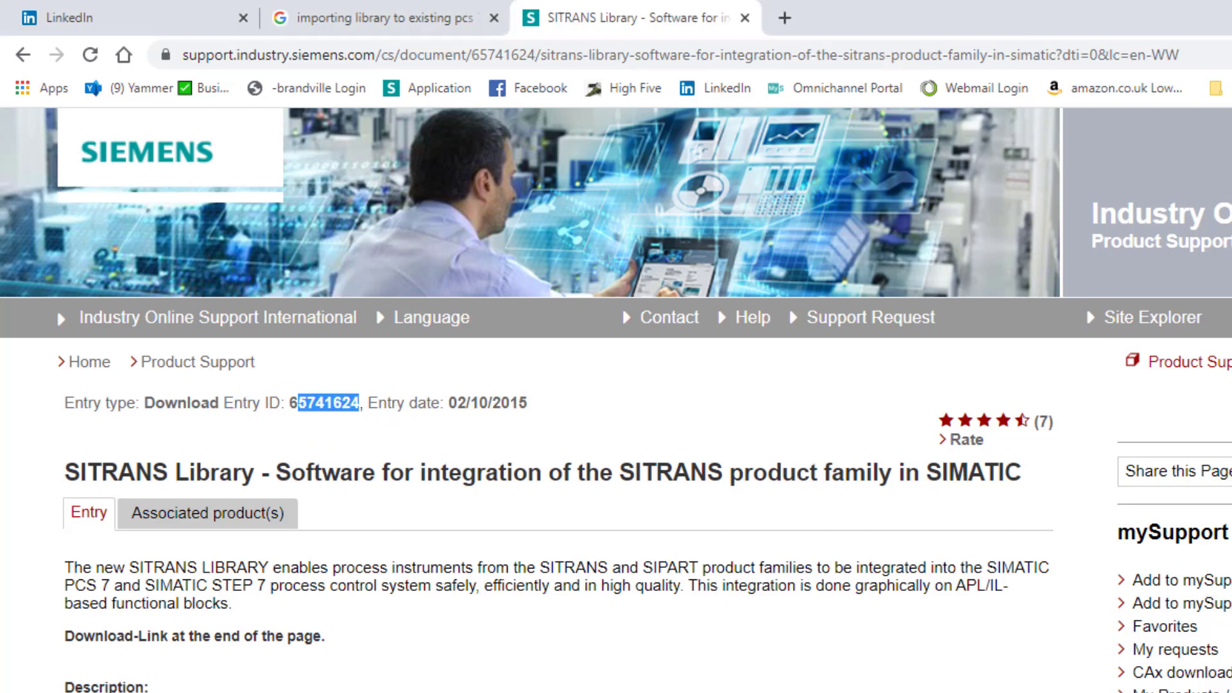
Scroll the SITRANS Library page to the device table and highlight the Coriolis Flowmeter SITRANS FC430 row.
scroll(57, 308, "down", 7)
scroll(616, 400, "down", 5)
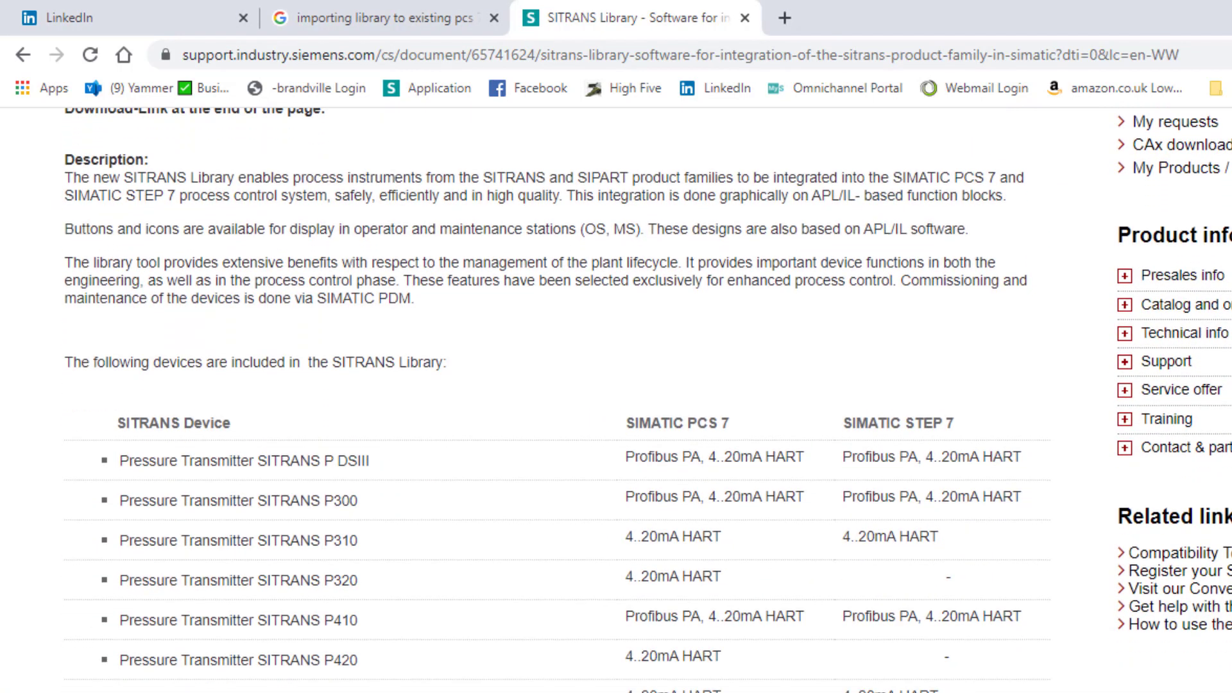
scroll(889, 537, "down", 2)
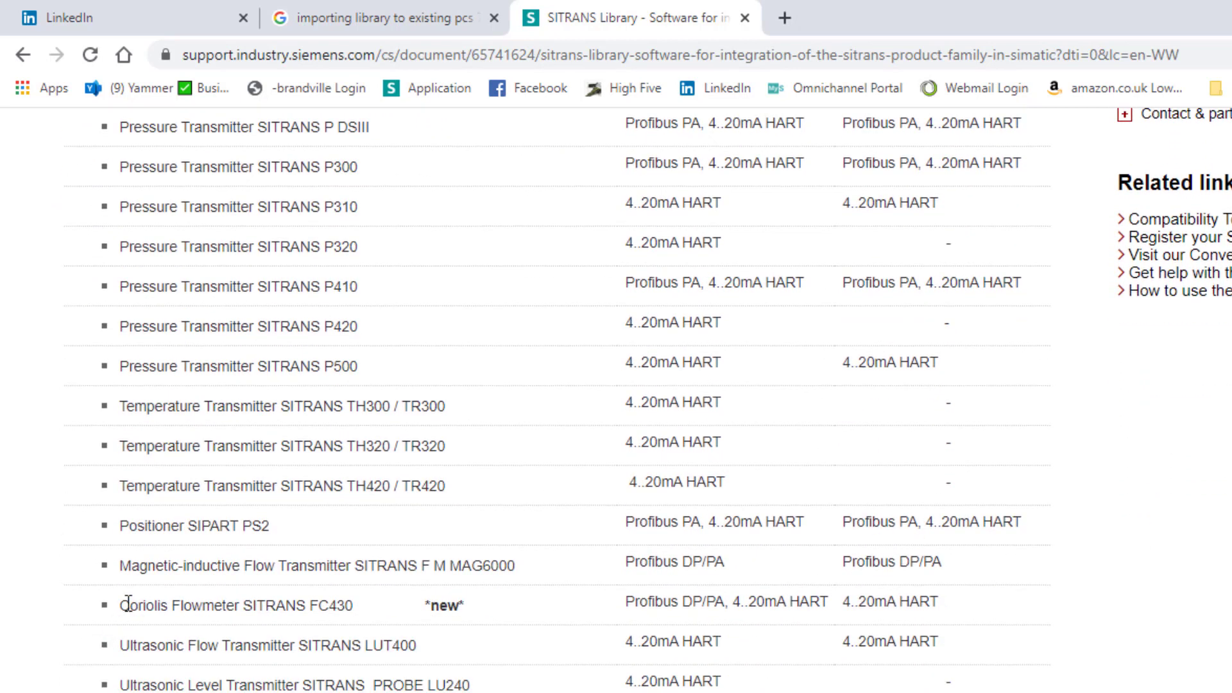
left_click_drag(128, 604, 949, 607)
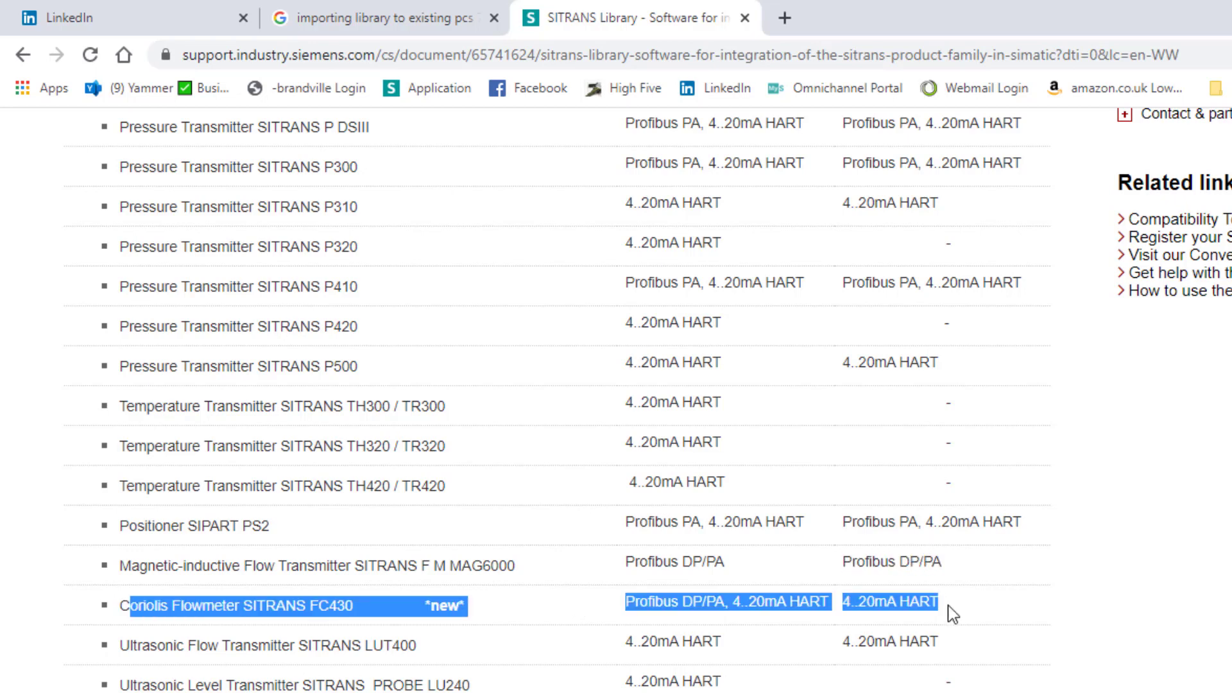
left_click(347, 605)
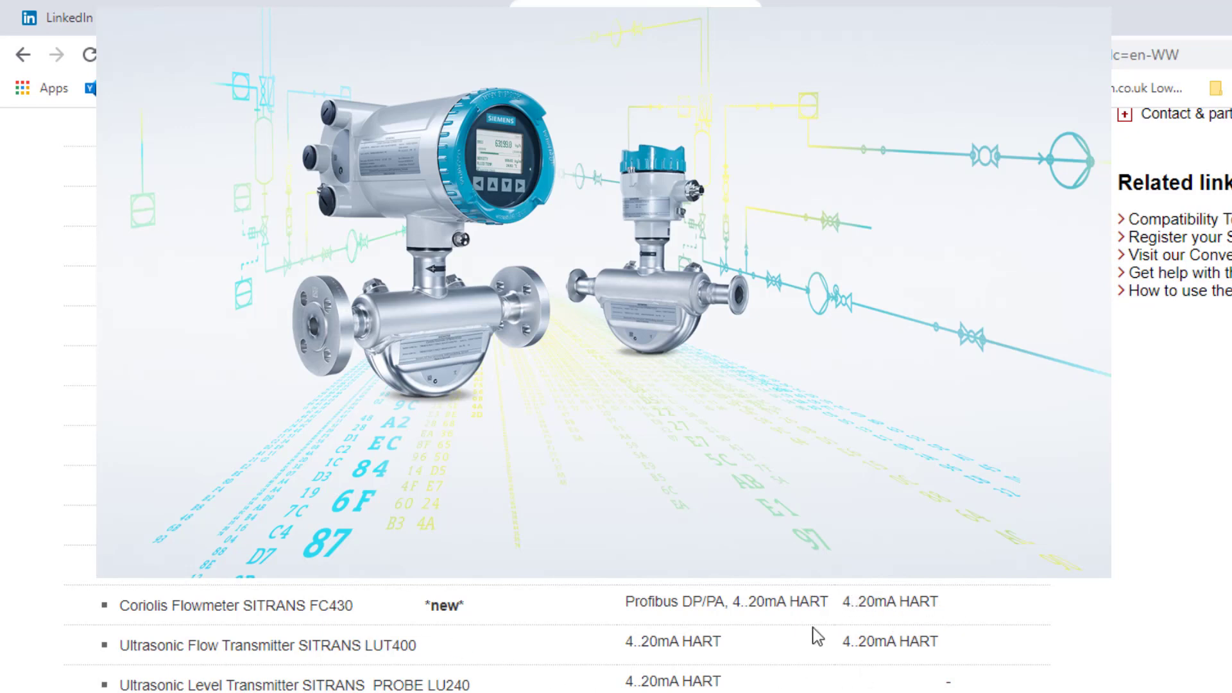
Show the Software SITRANS LIB (PCS 7) download list full screen, highlighting it down to the V9.2 entry.
scroll(617, 385, "down", 15)
scroll(616, 385, "down", 4)
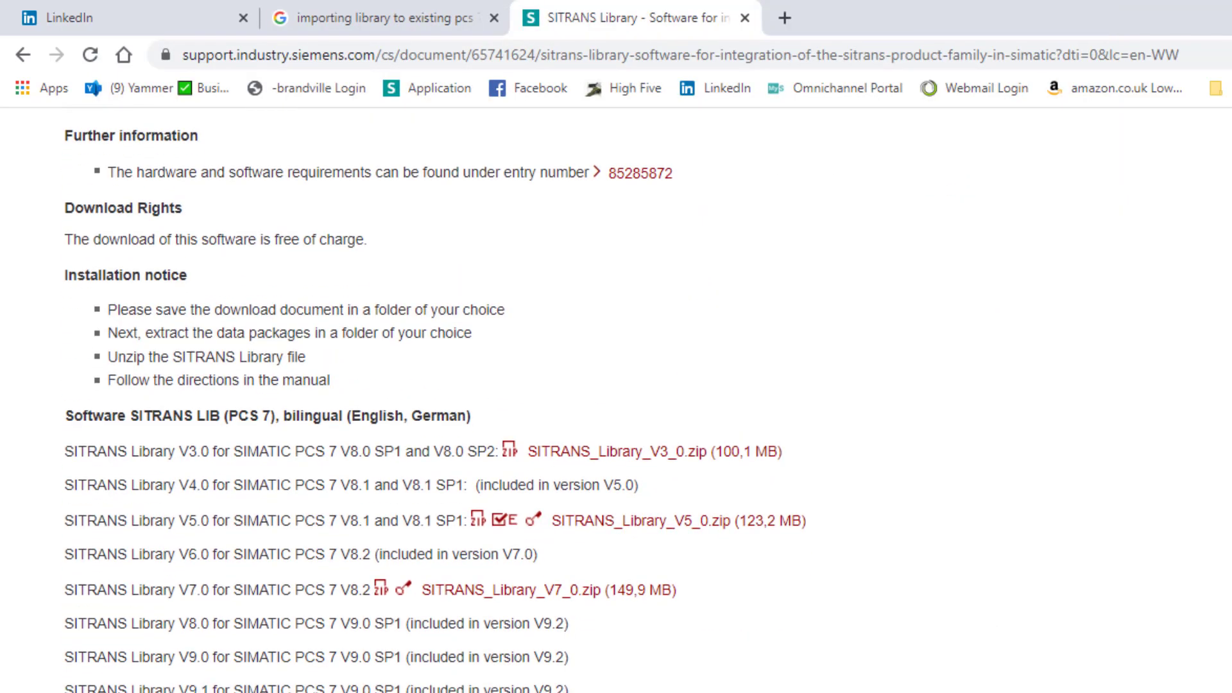
key("F11")
scroll(811, 530, "down", 2)
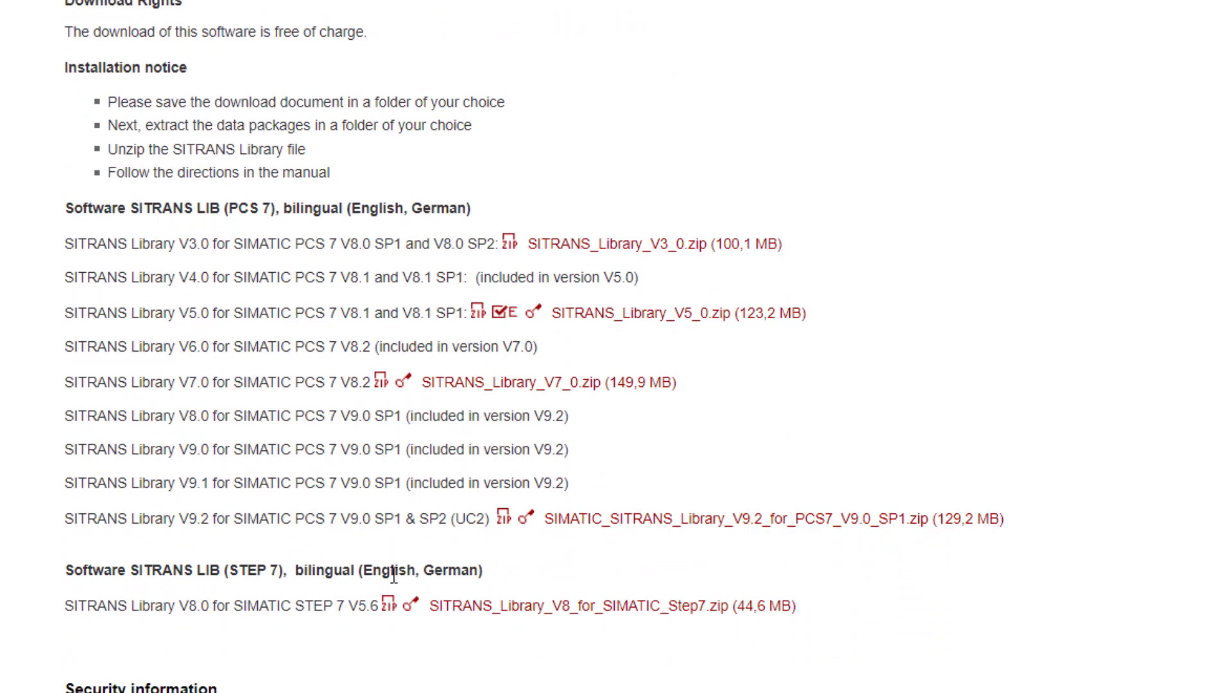
left_click_drag(449, 521, 51, 536)
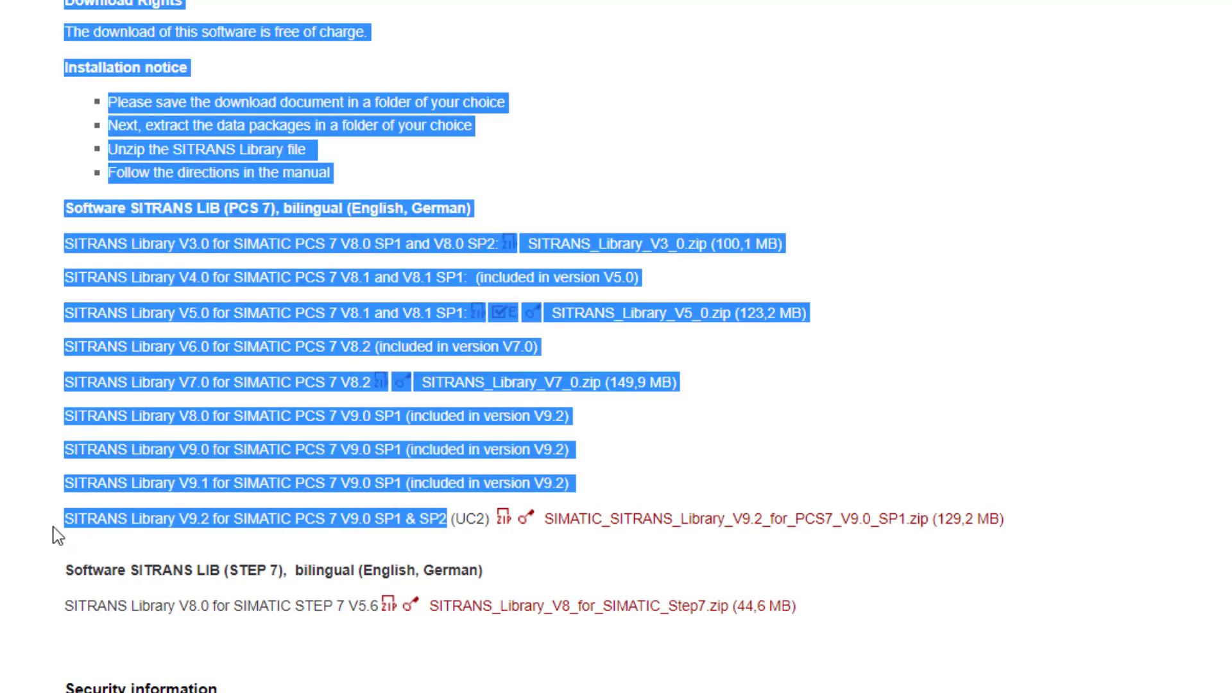
left_click(63, 533)
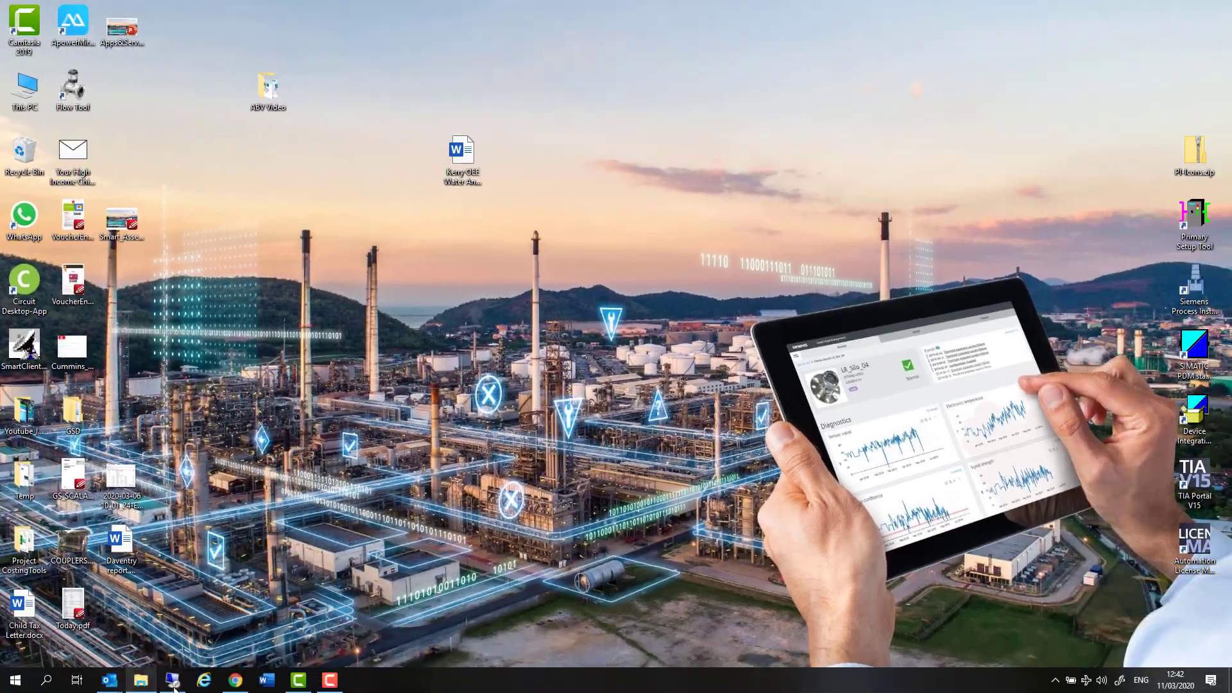
Enlarge the SITRANS FC430/FCT030 DP slot table in HW Config to reveal its I and Q addresses.
left_click(173, 679)
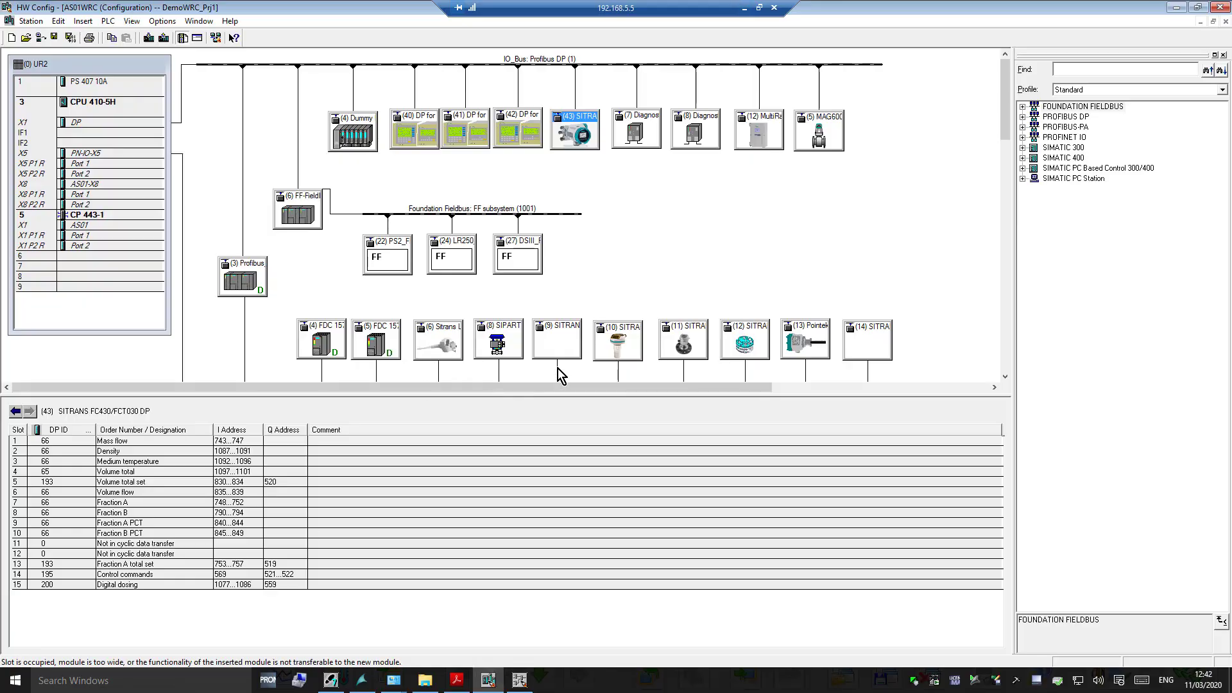
left_click_drag(563, 396, 562, 412)
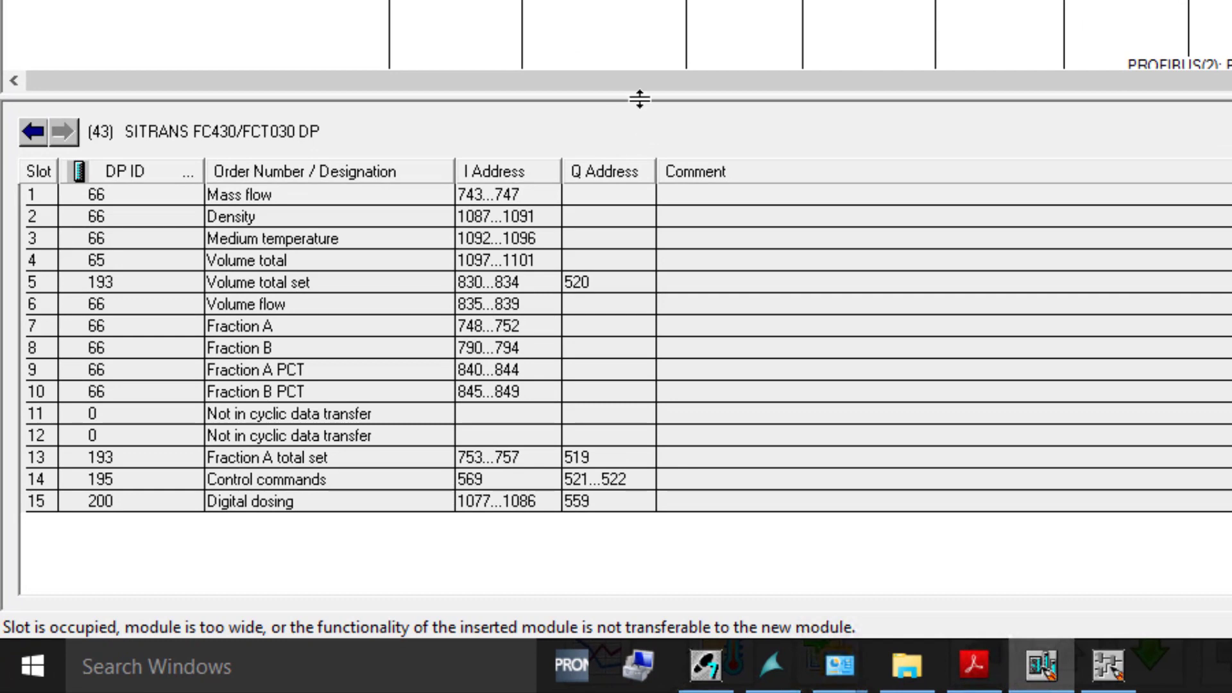
left_click_drag(640, 99, 640, 83)
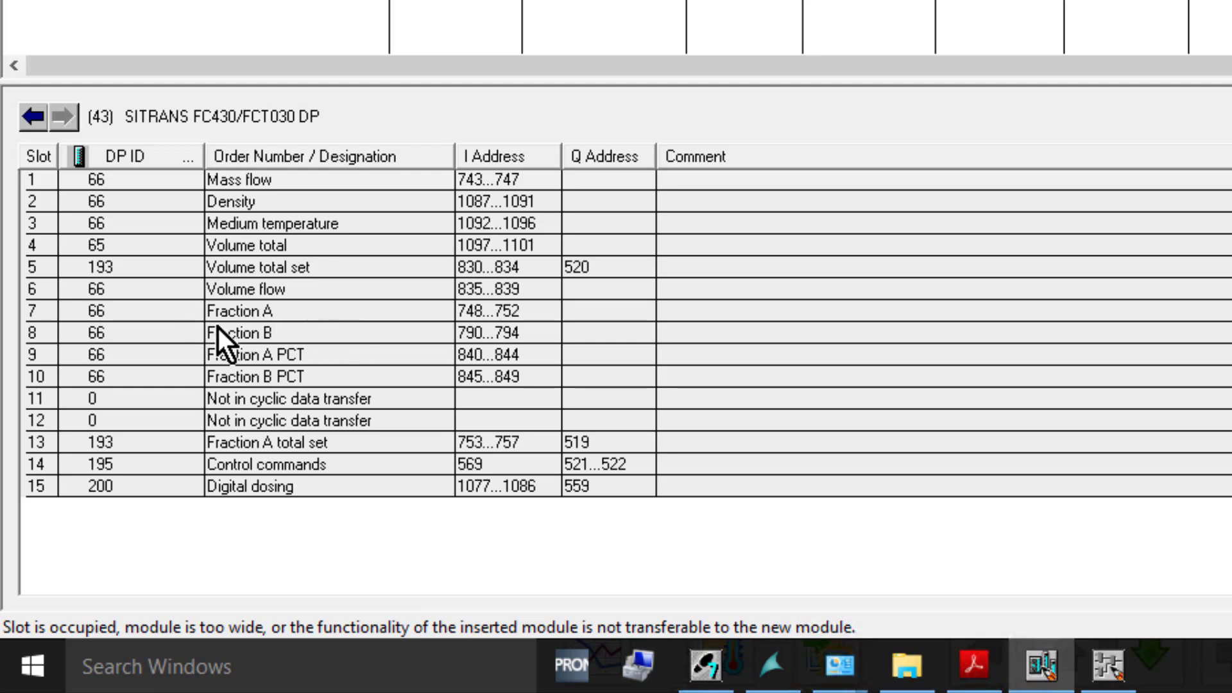
left_click(229, 254)
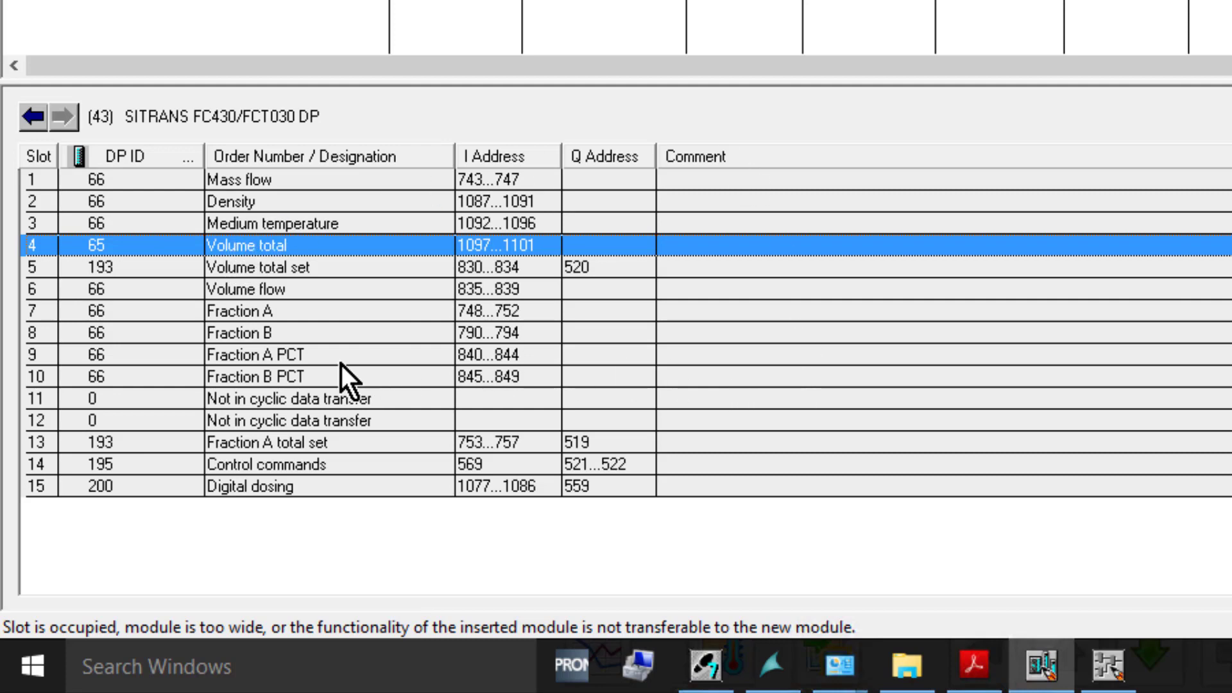
left_click(288, 310)
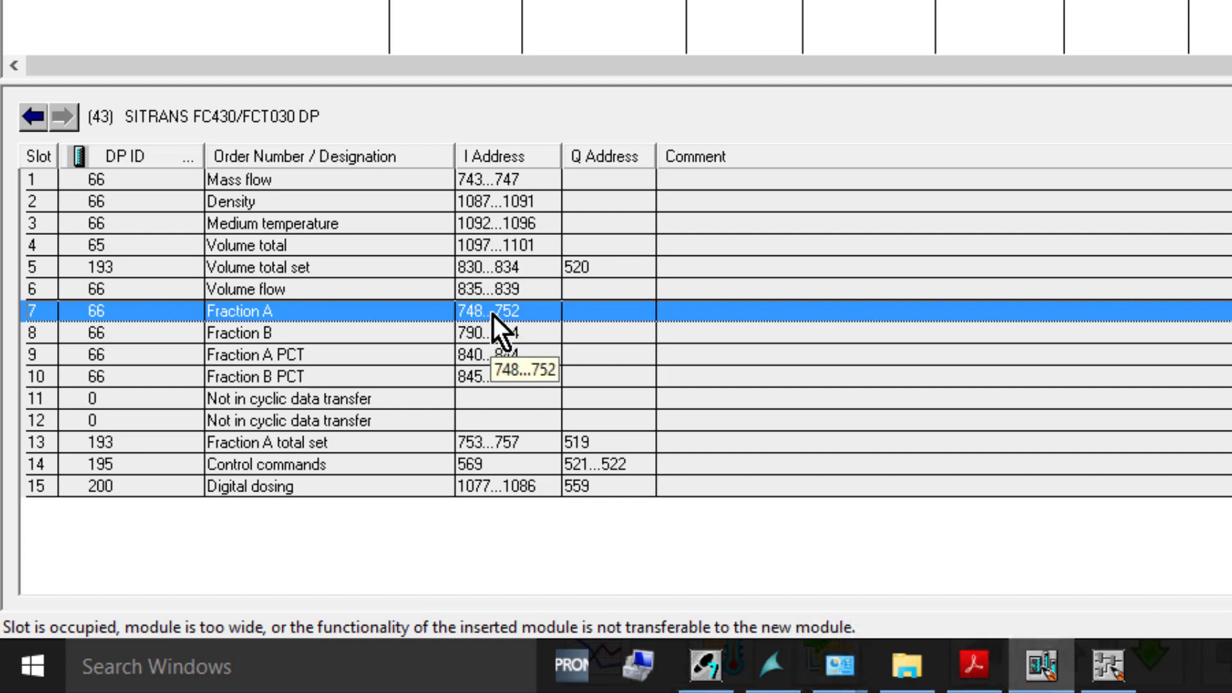
left_click(275, 337)
left_click(268, 314)
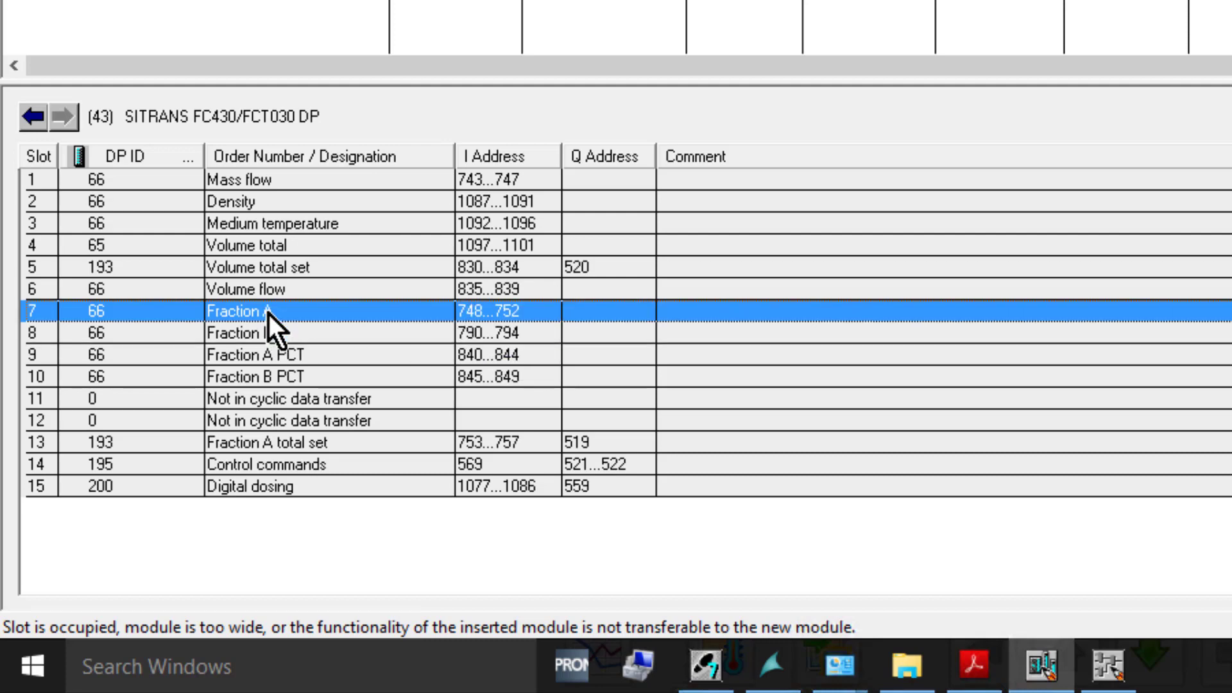
left_click(280, 340)
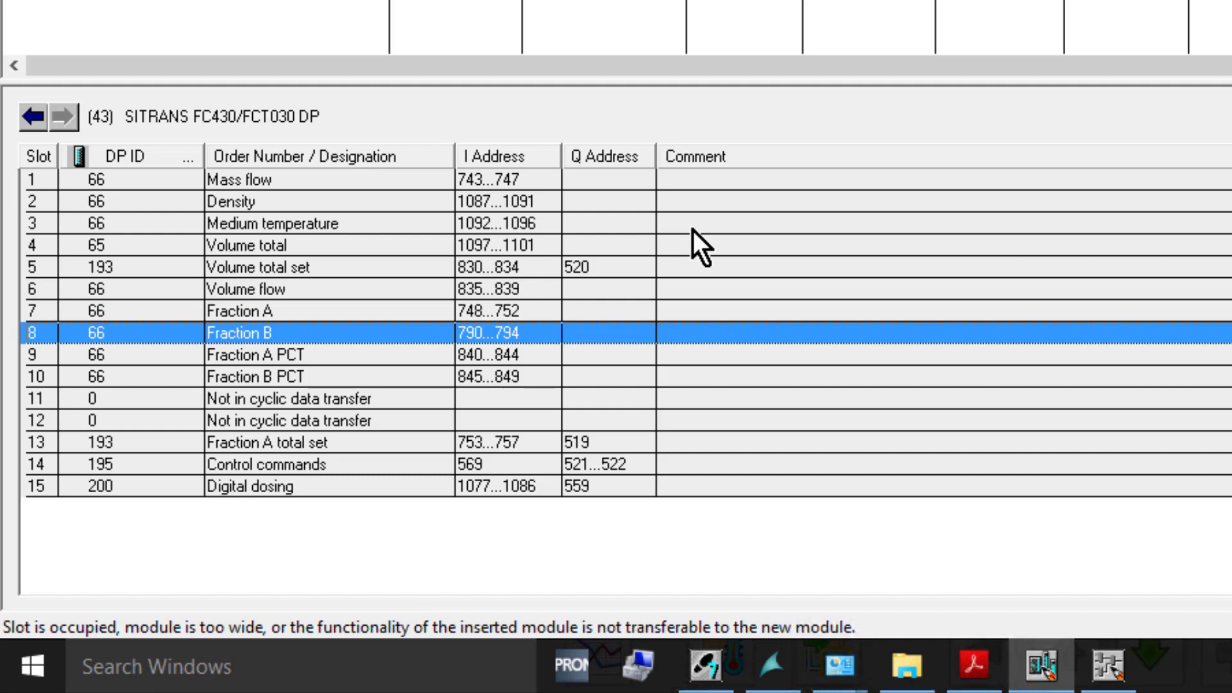
left_click(461, 188)
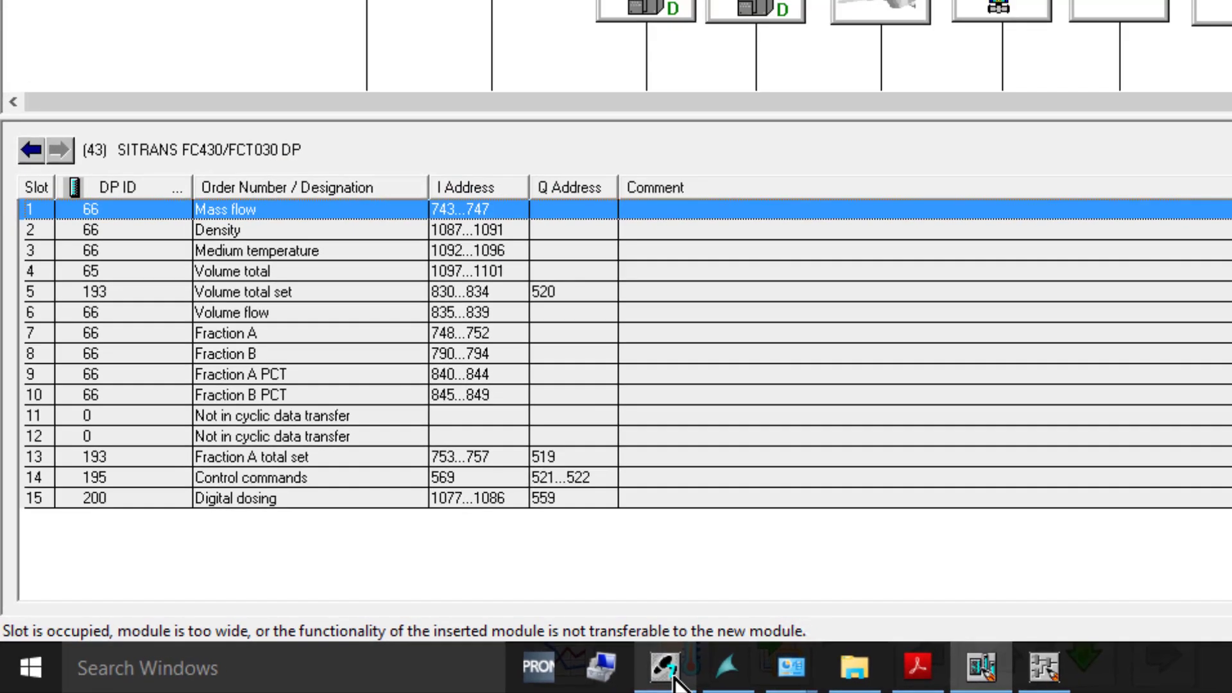
Maximize SIMATIC Manager and open the SITRANS Lib PCS 7 V9012 library from the Libraries list.
left_click(705, 666)
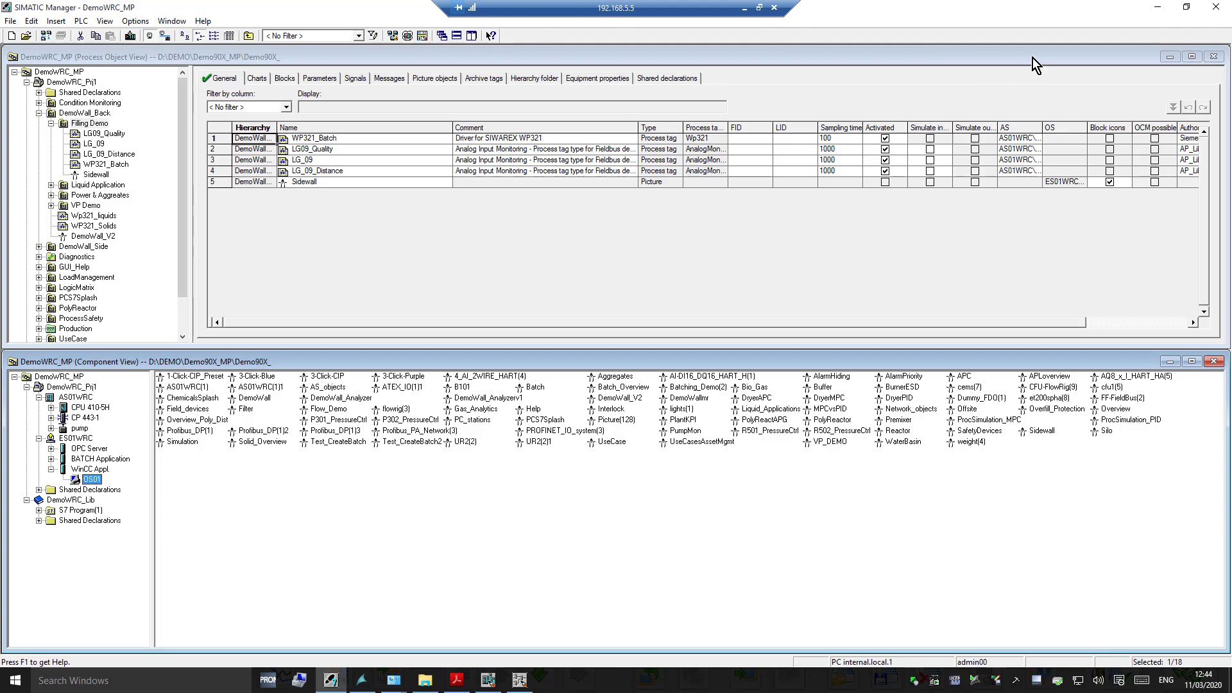
left_click(1198, 60)
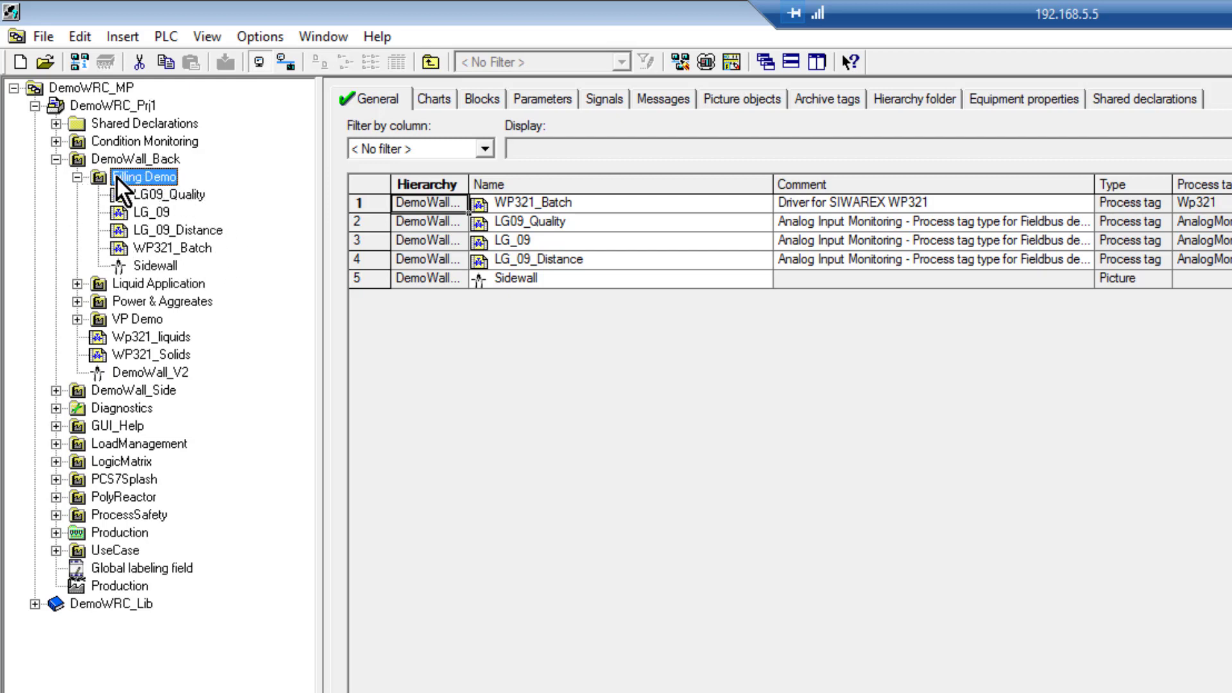
left_click(51, 36)
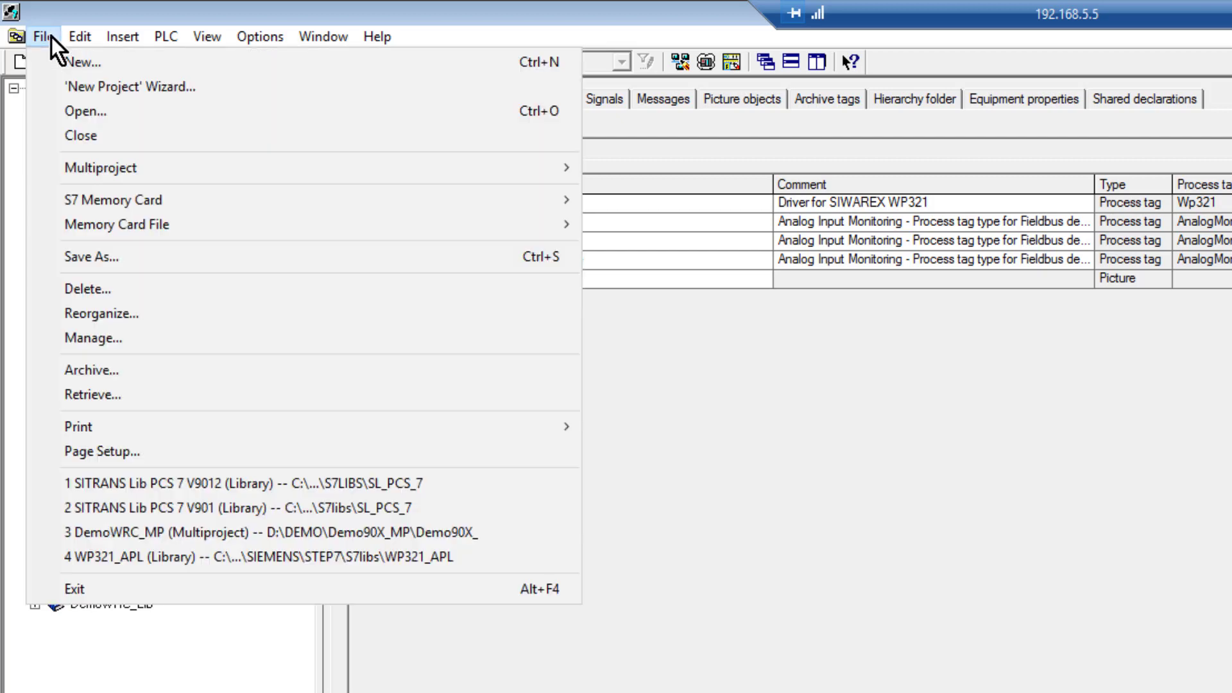
left_click(97, 116)
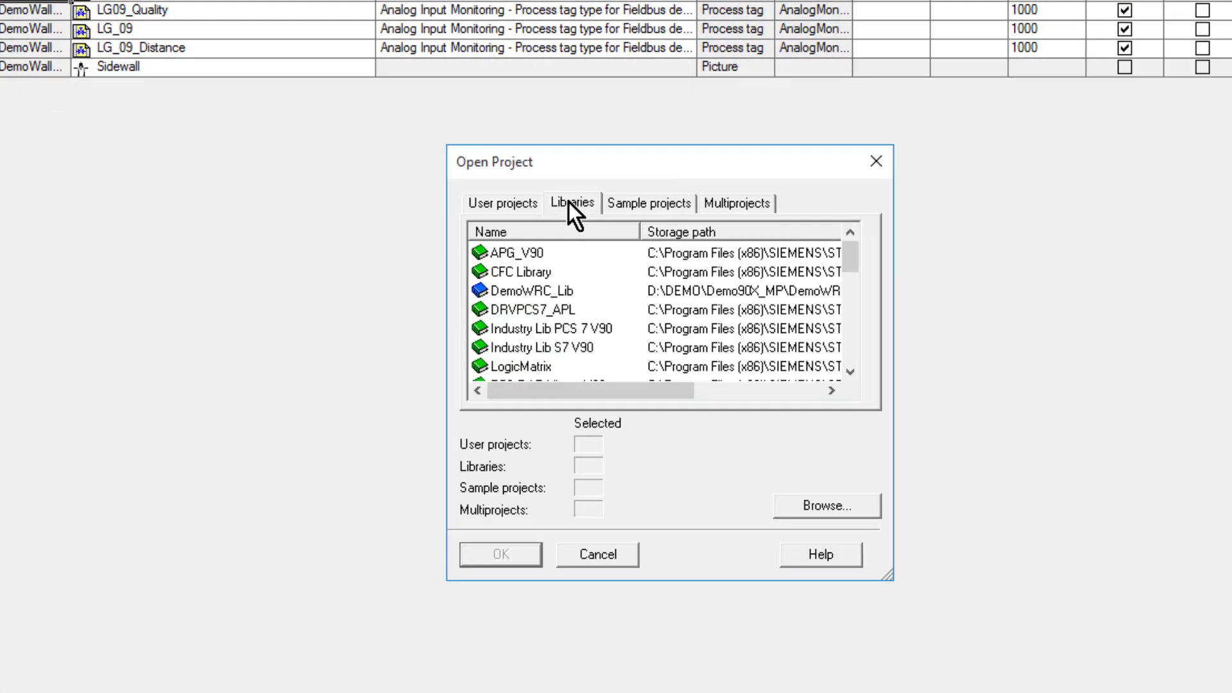
left_click_drag(850, 275, 792, 329)
double_click(792, 346)
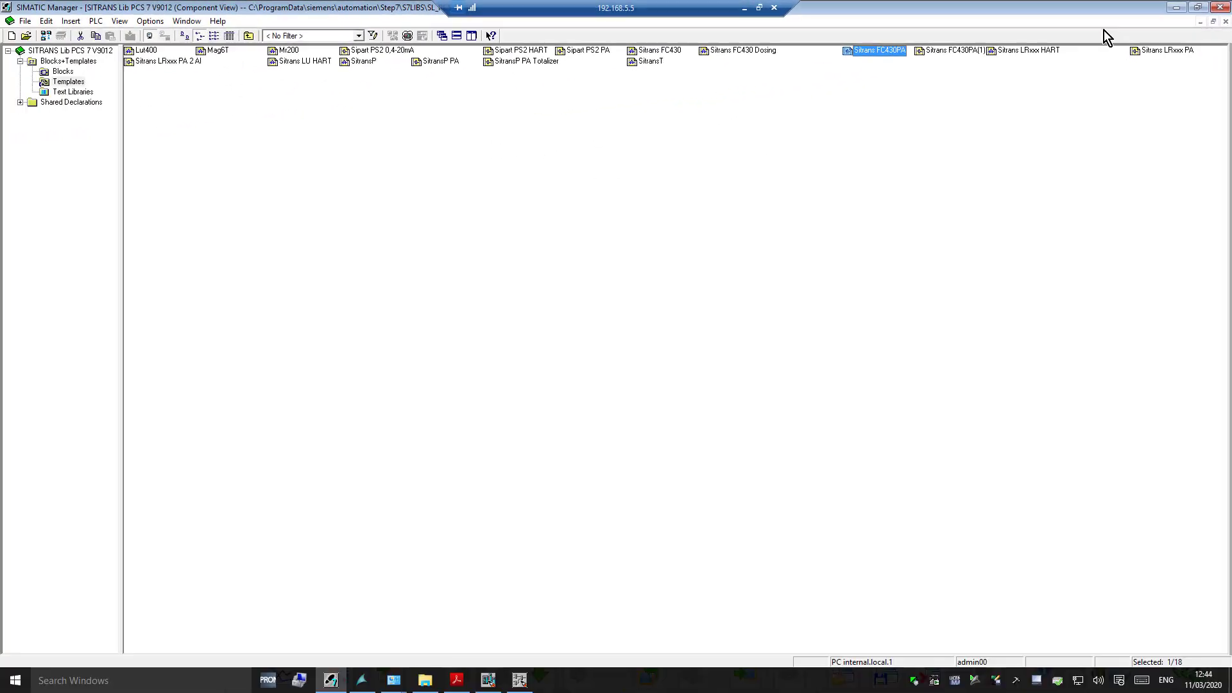
Restore and reposition the library window, then drag the Sitrans FC430PA template toward Filling Demo.
left_click(1198, 7)
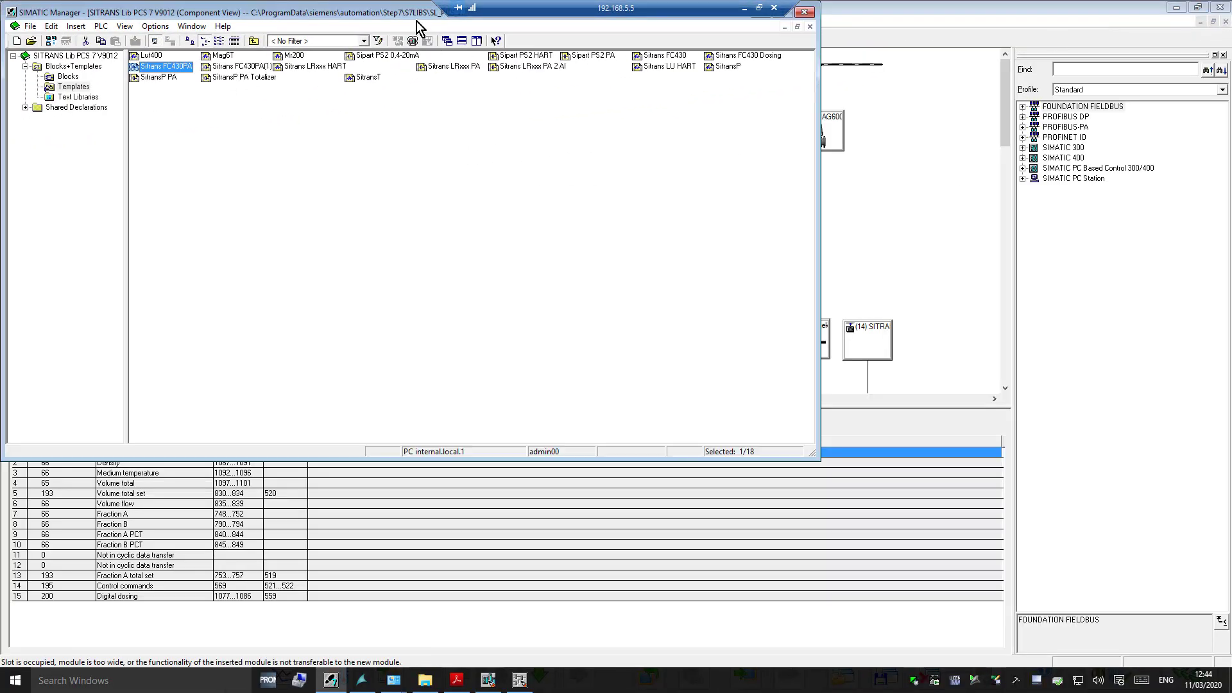
left_click_drag(355, 15, 548, 129)
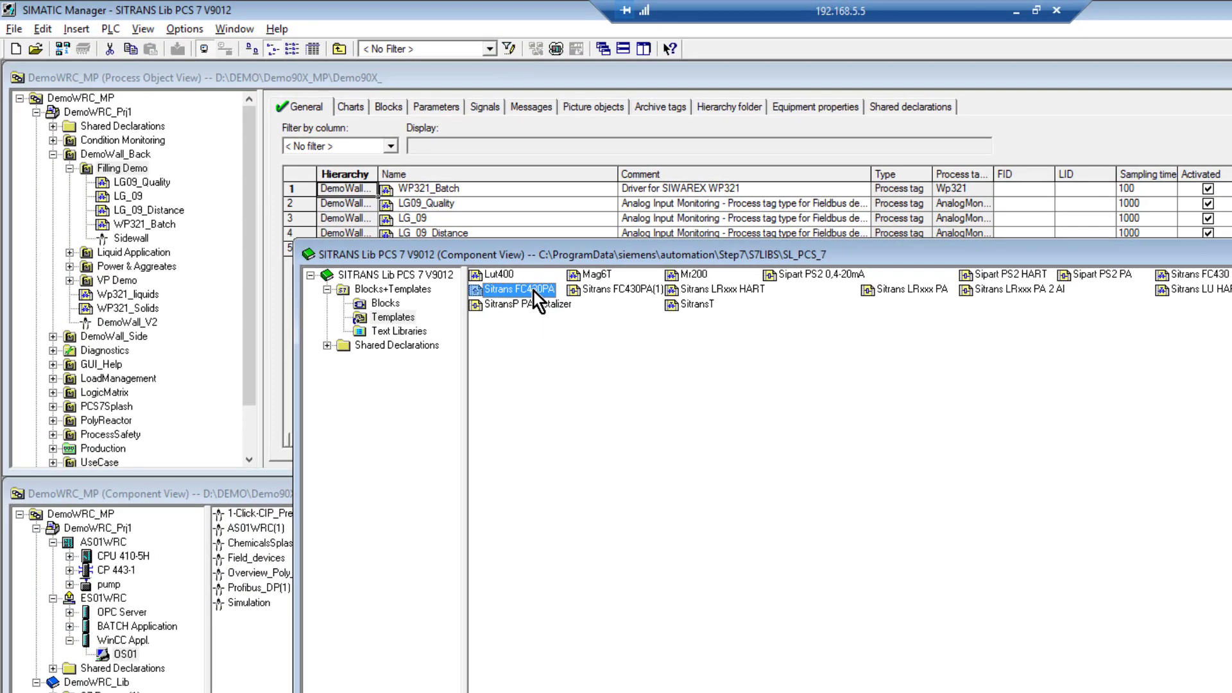
left_click_drag(534, 291, 132, 172)
Drop the Sitrans FC430PA template into Filling Demo and rename the new chart ABV_Flow.
left_click(141, 226)
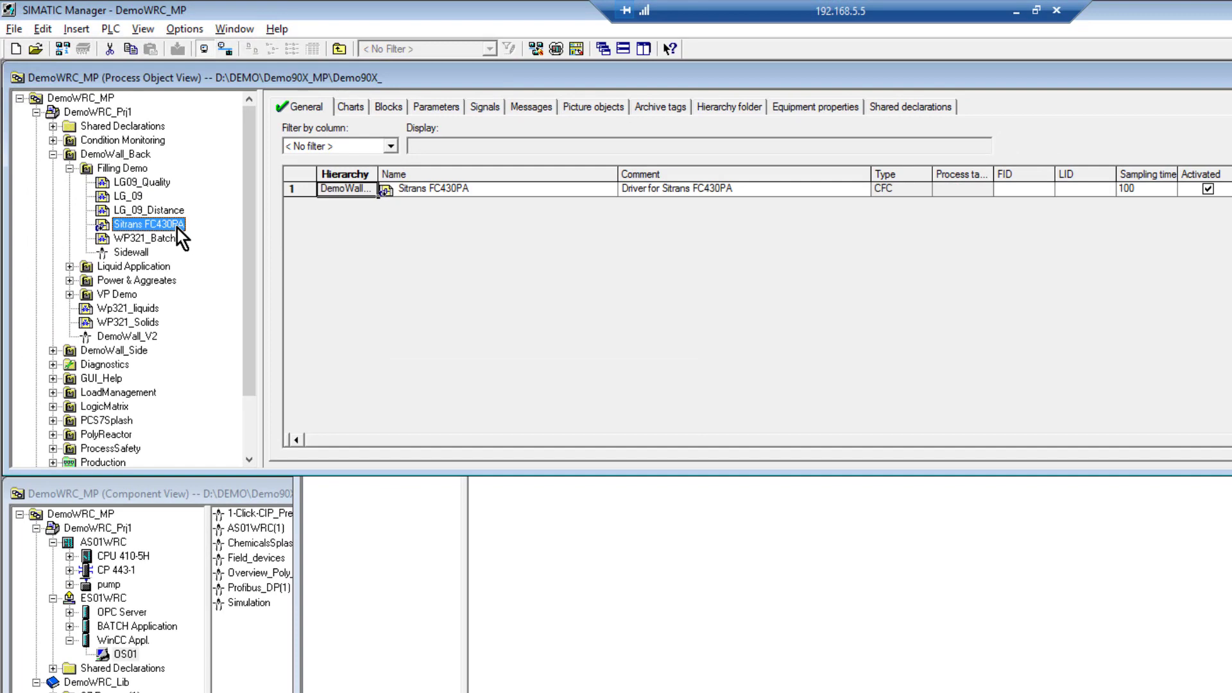
left_click(177, 228)
type("BV_F")
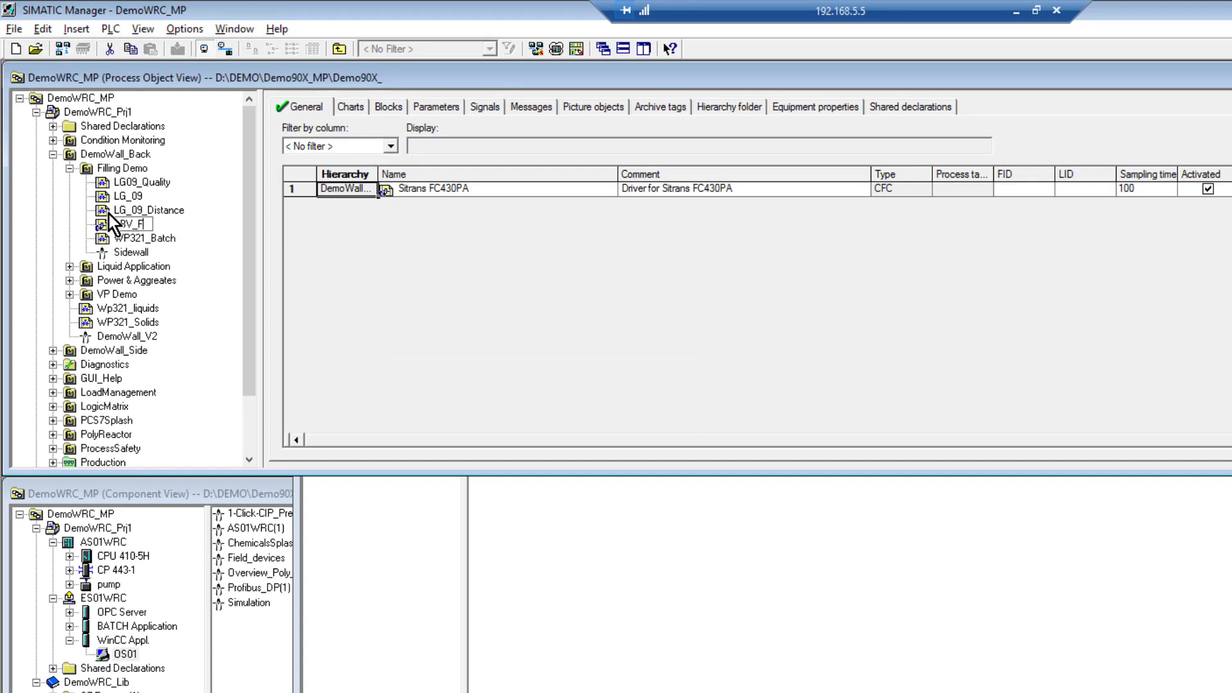
type("low")
key("Return")
left_click(140, 182)
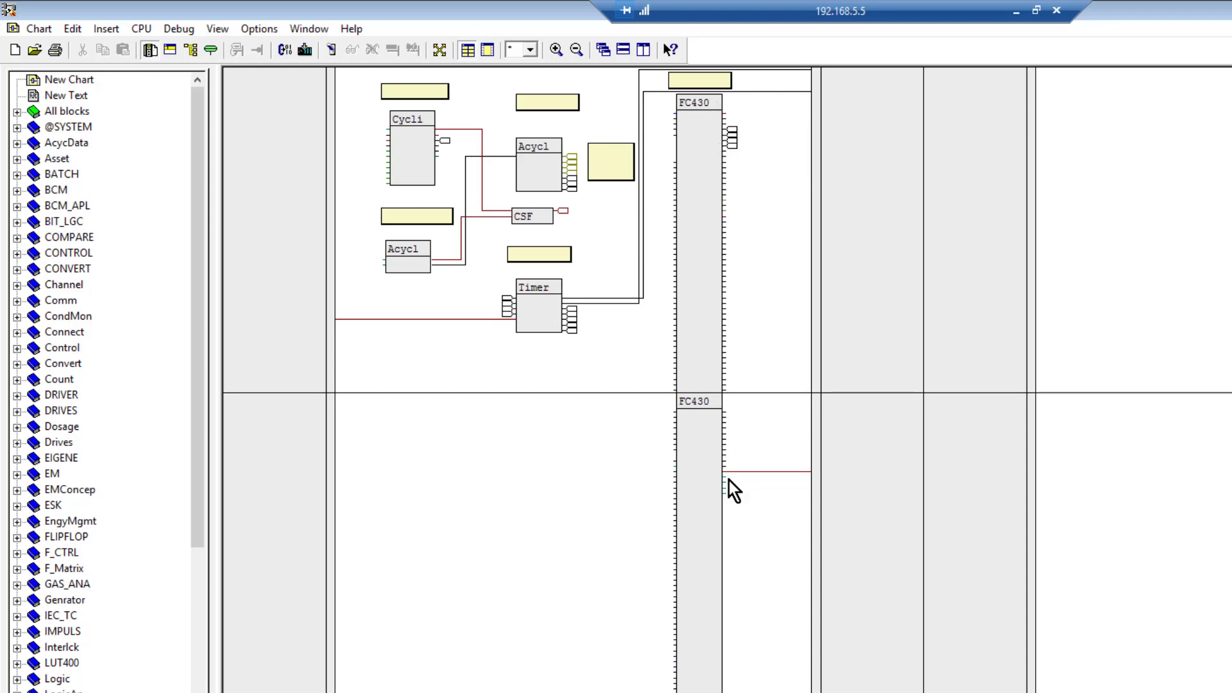
Set the mass-flow driver block's AMassFlo input to address 743.
double_click(484, 369)
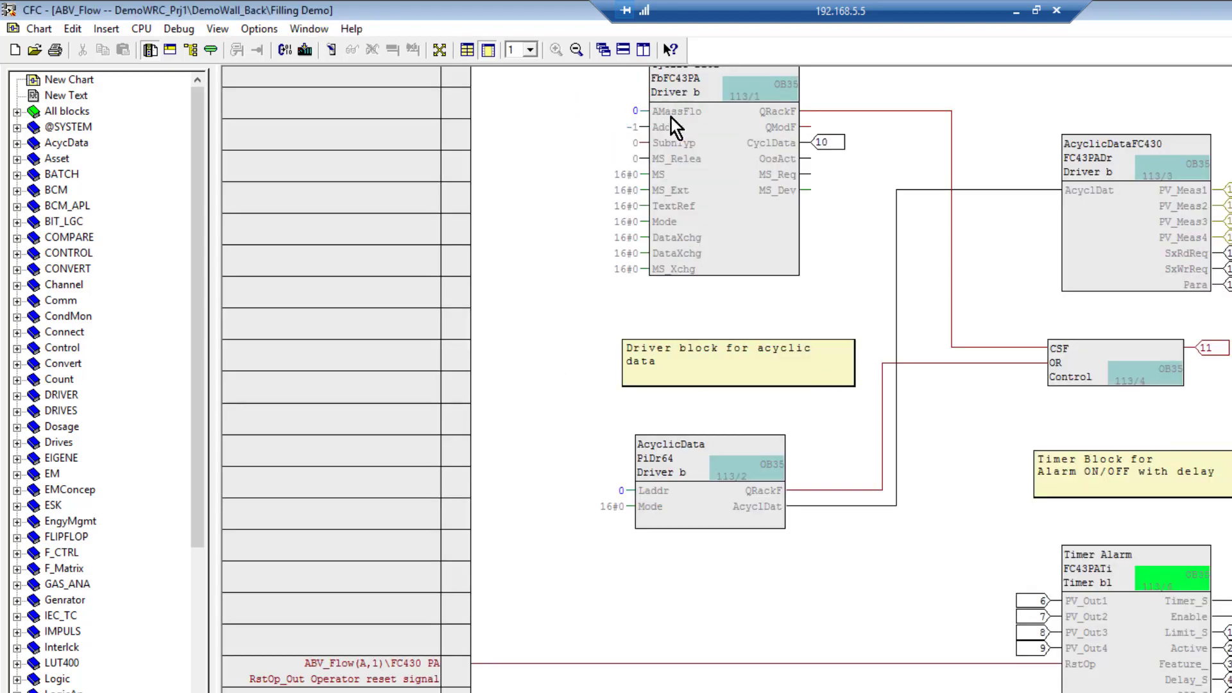
left_click(646, 114)
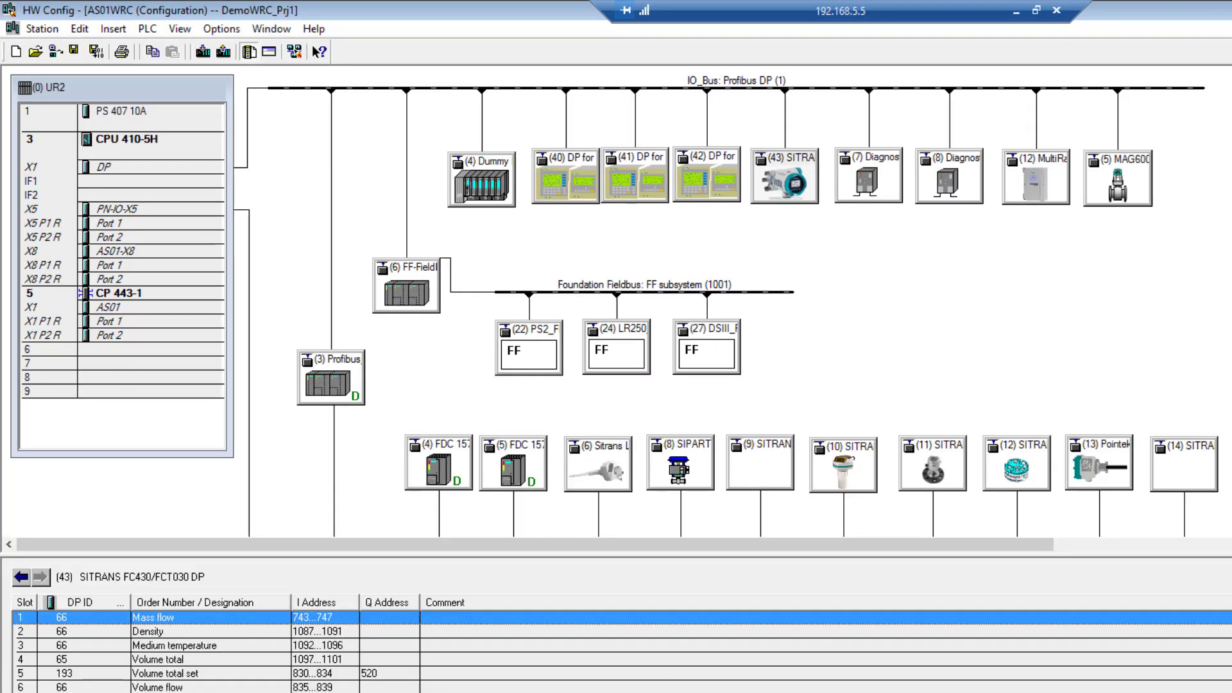
key("alt+Tab")
double_click(676, 110)
type("743")
key("Return")
Set the AcyclicData block's Laddr value to 743.
double_click(644, 489)
type("743")
left_click(179, 635)
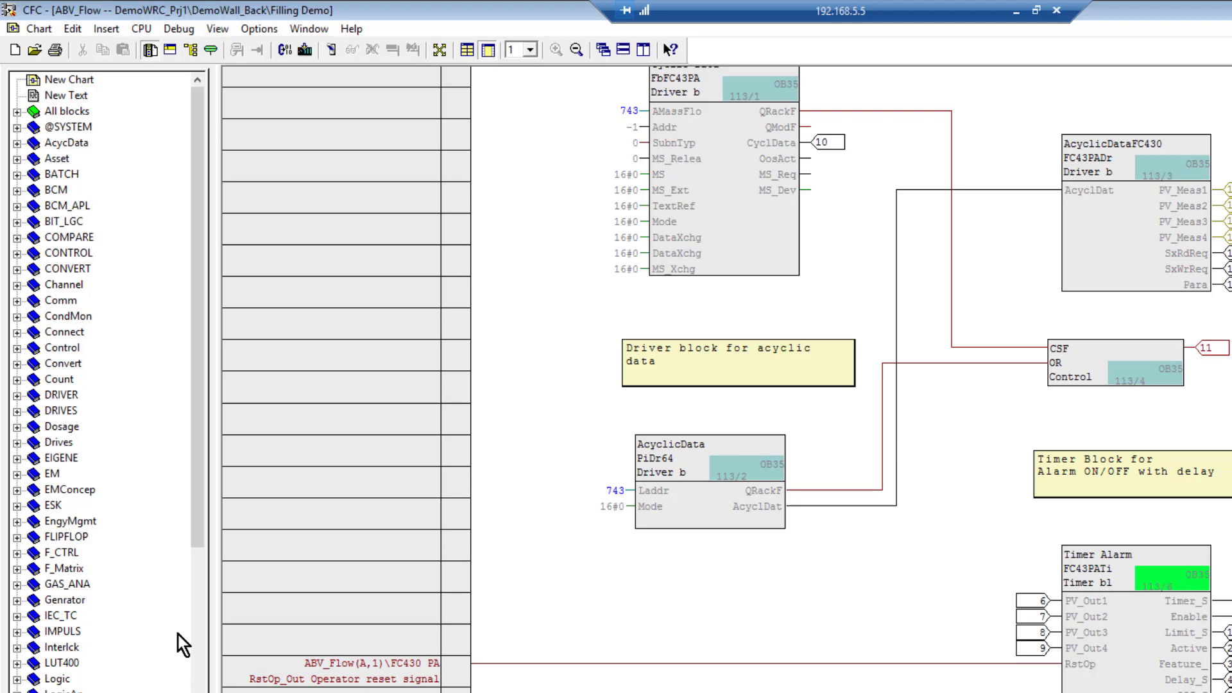
scroll(727, 379, "right", 10)
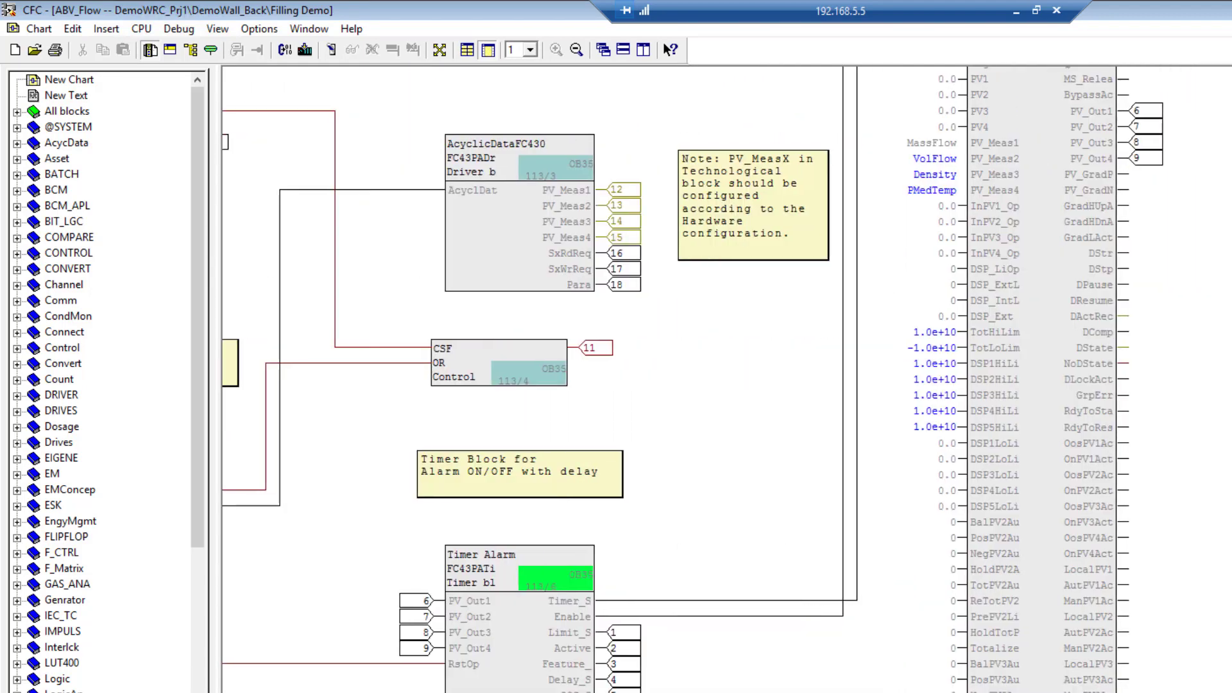
scroll(726, 379, "up", 5)
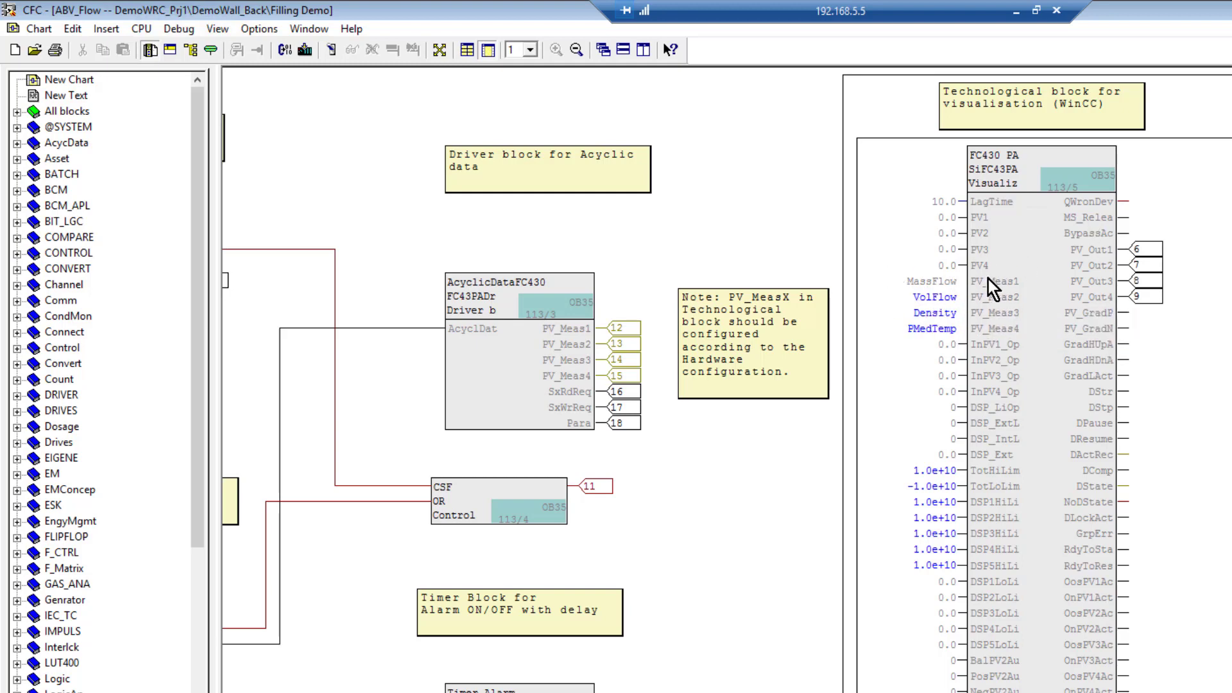
Assign Dosing to the FC430 PA block's PV_Meas2 input.
double_click(1001, 297)
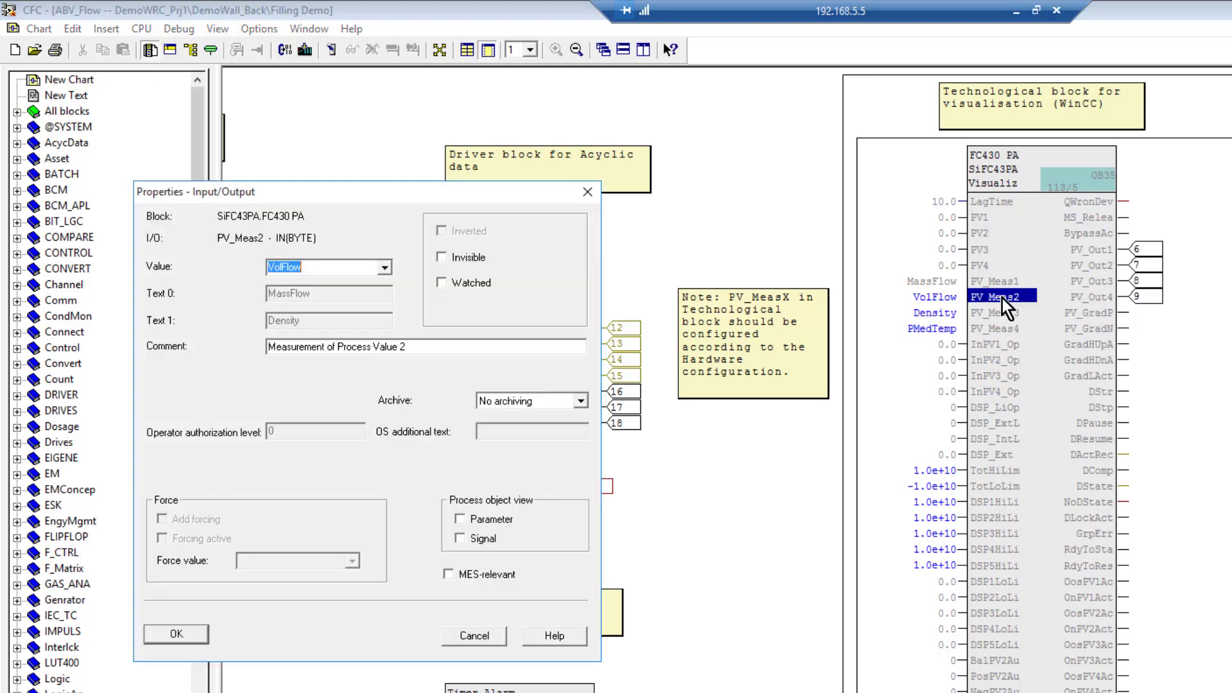
left_click(386, 268)
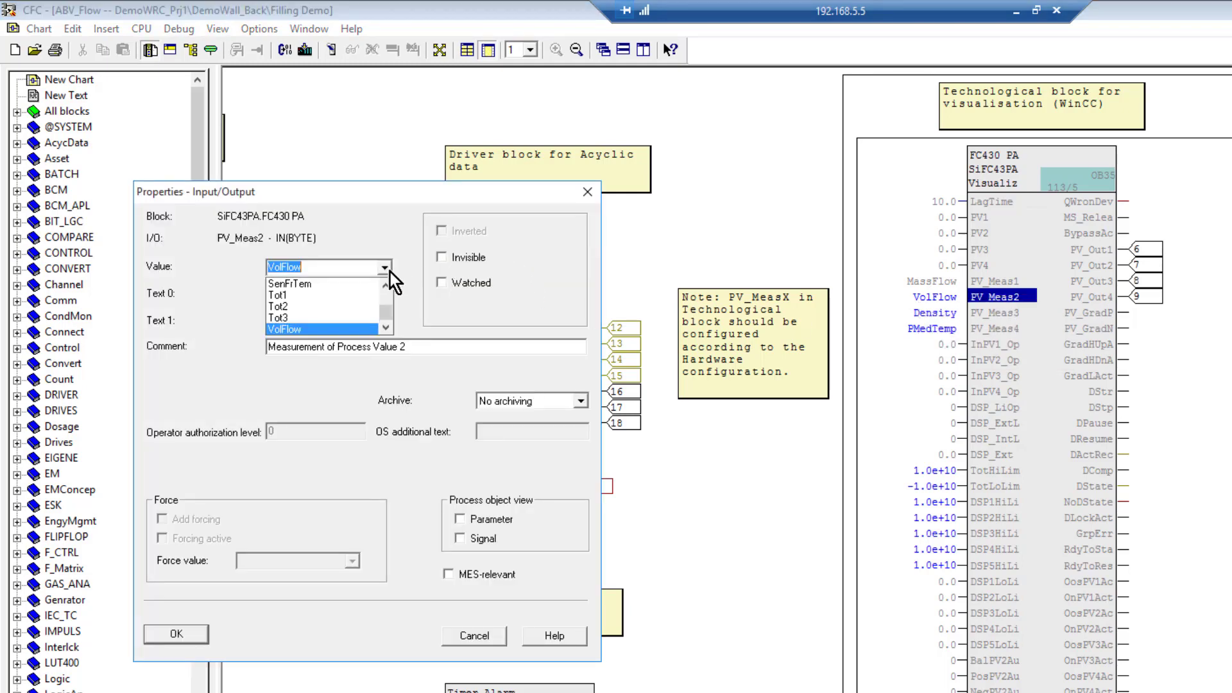
left_click_drag(384, 306, 383, 282)
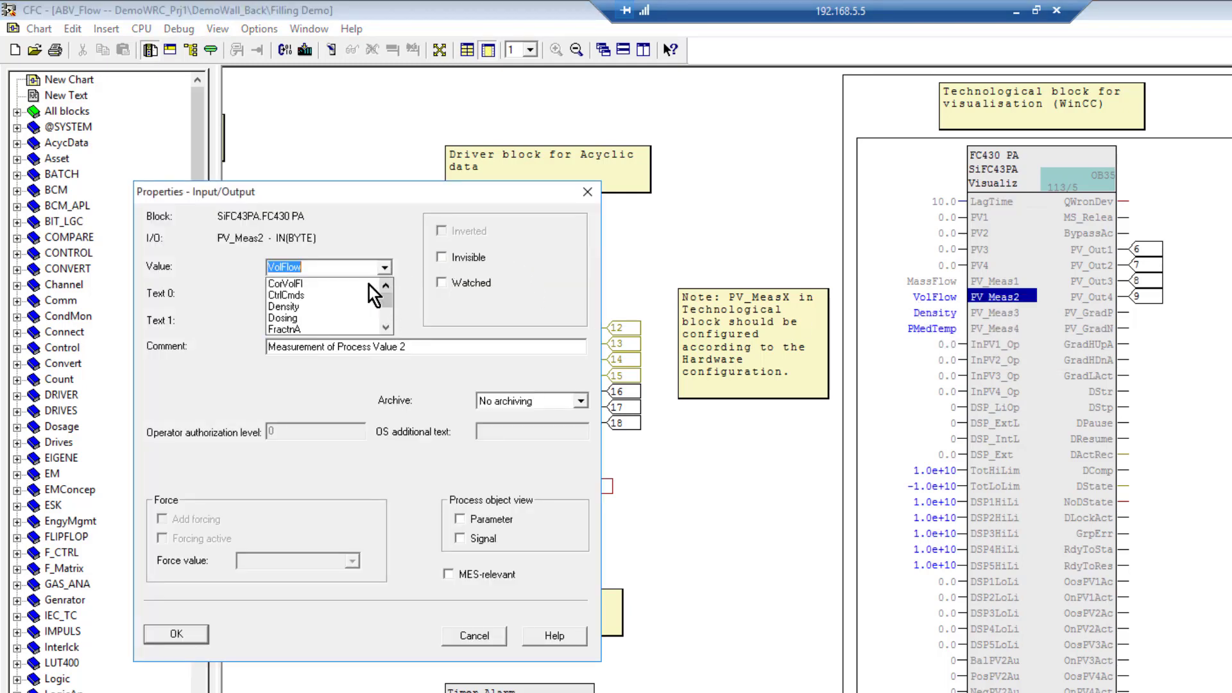
left_click(295, 315)
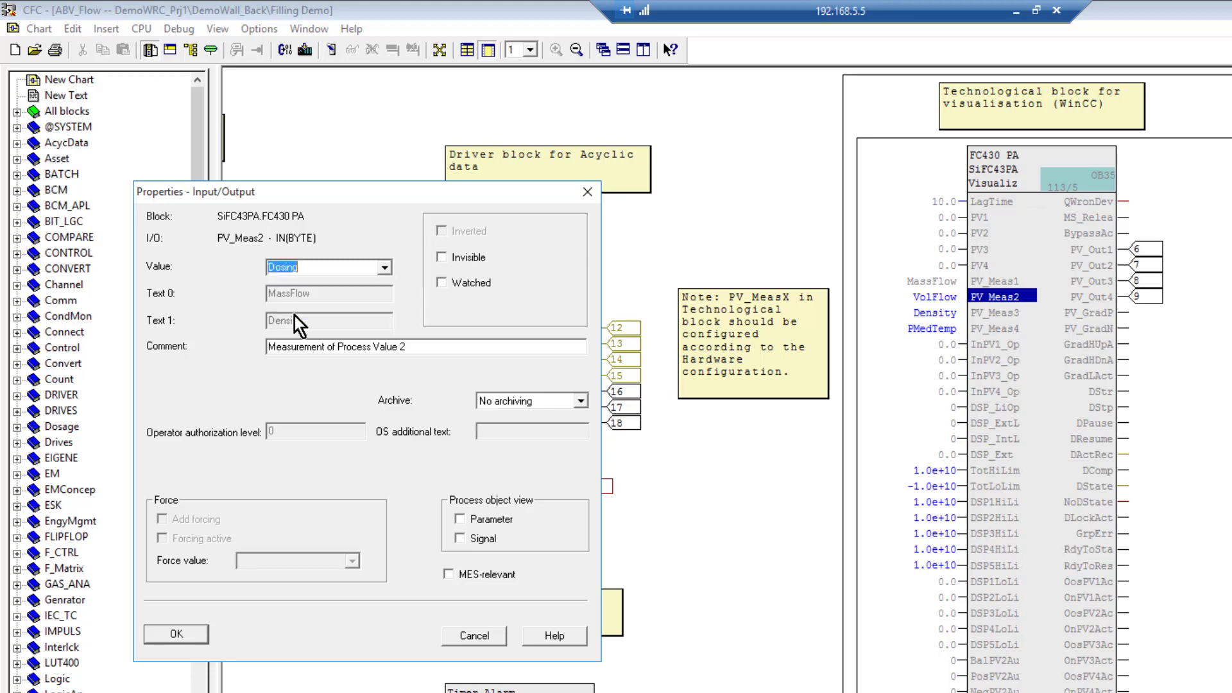
left_click(176, 634)
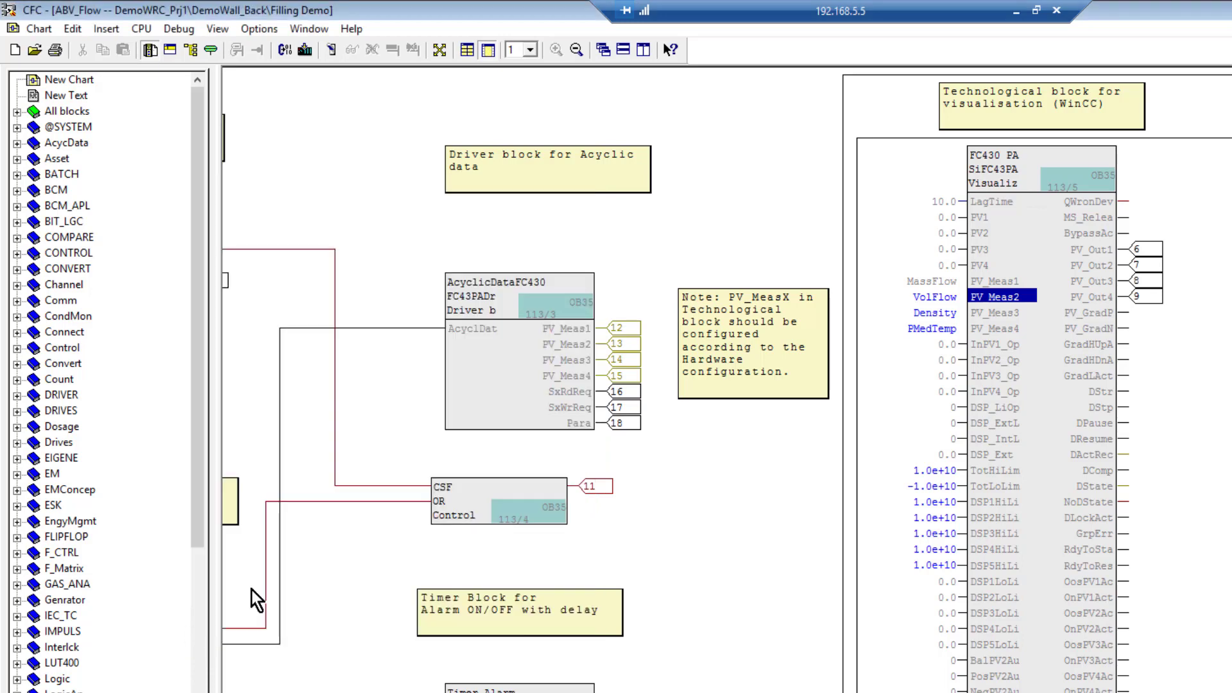
Assign FractnA to the PV_Meas3 input.
double_click(1005, 316)
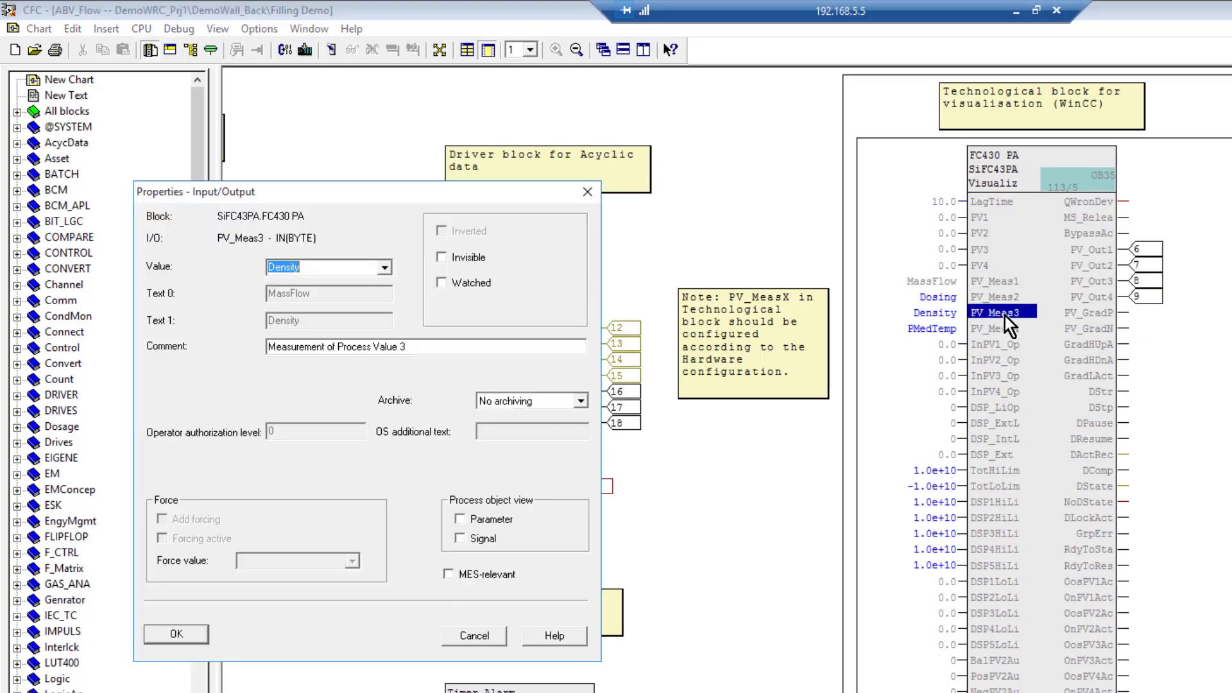
left_click(387, 267)
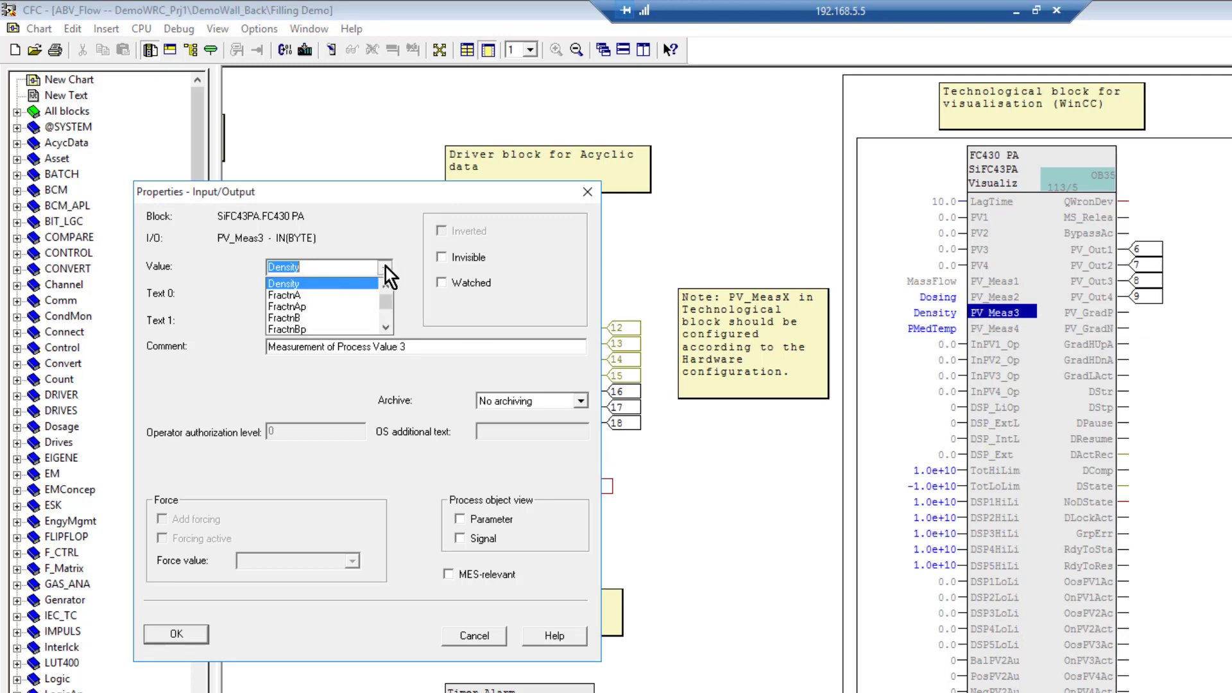
left_click(355, 292)
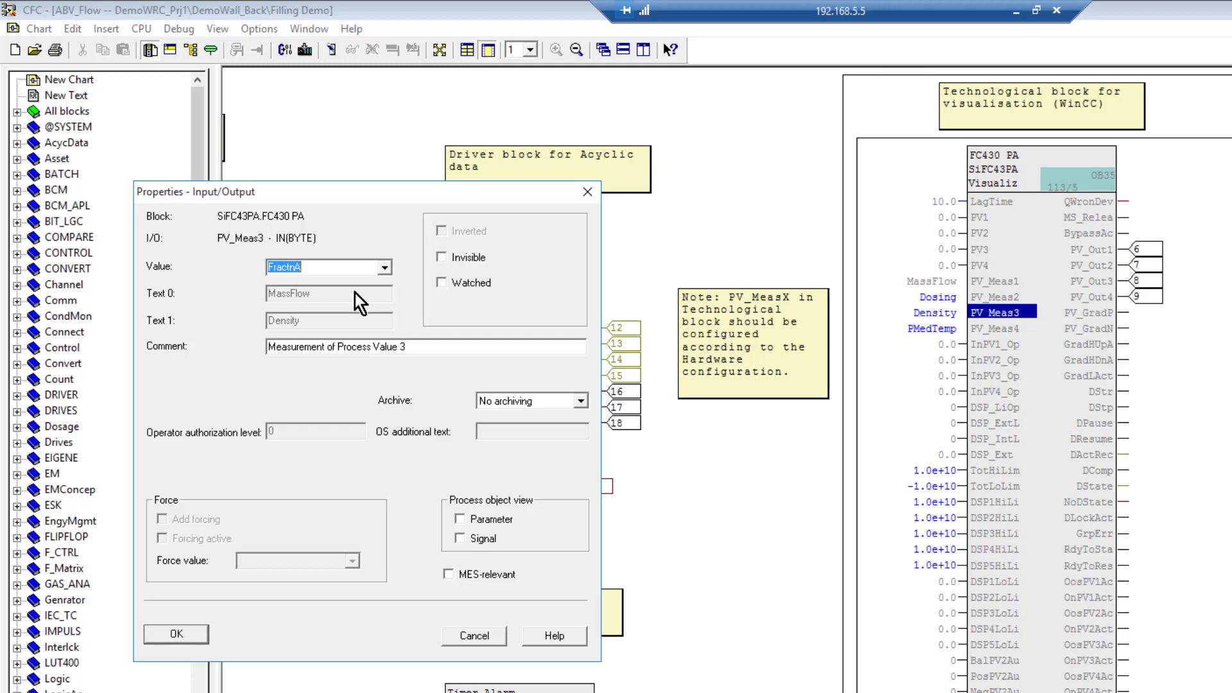
left_click(182, 641)
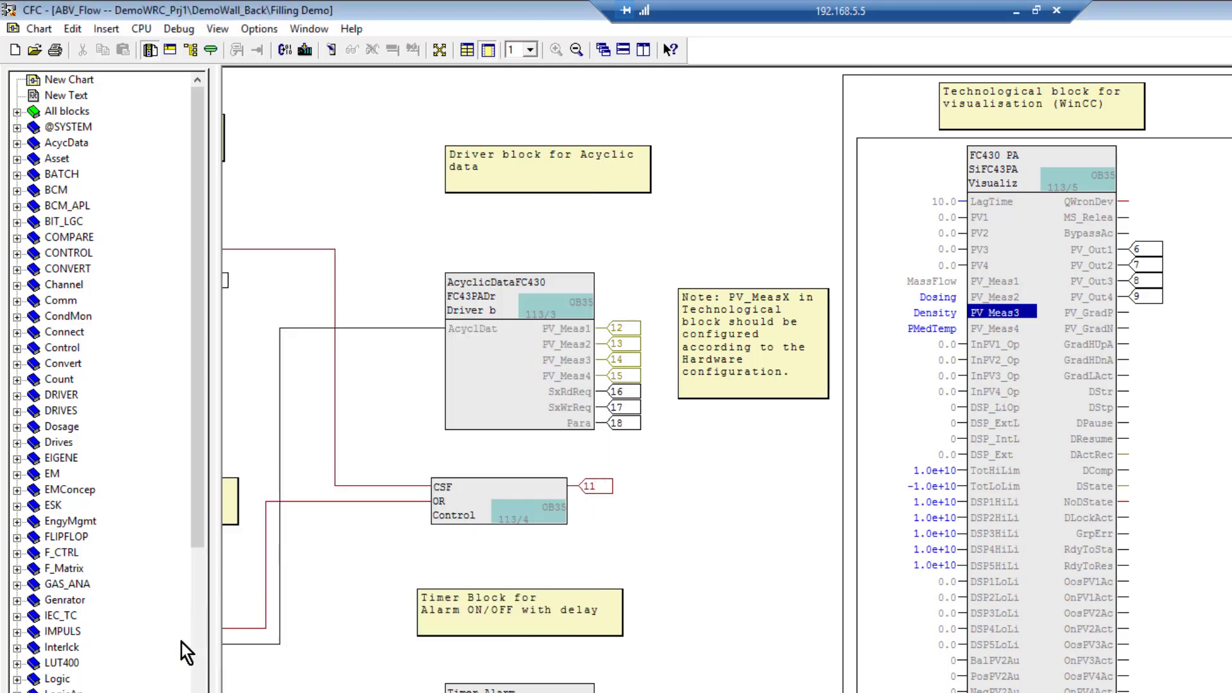
Assign Tot3 to the PV_Meas4 input.
left_click(1018, 328)
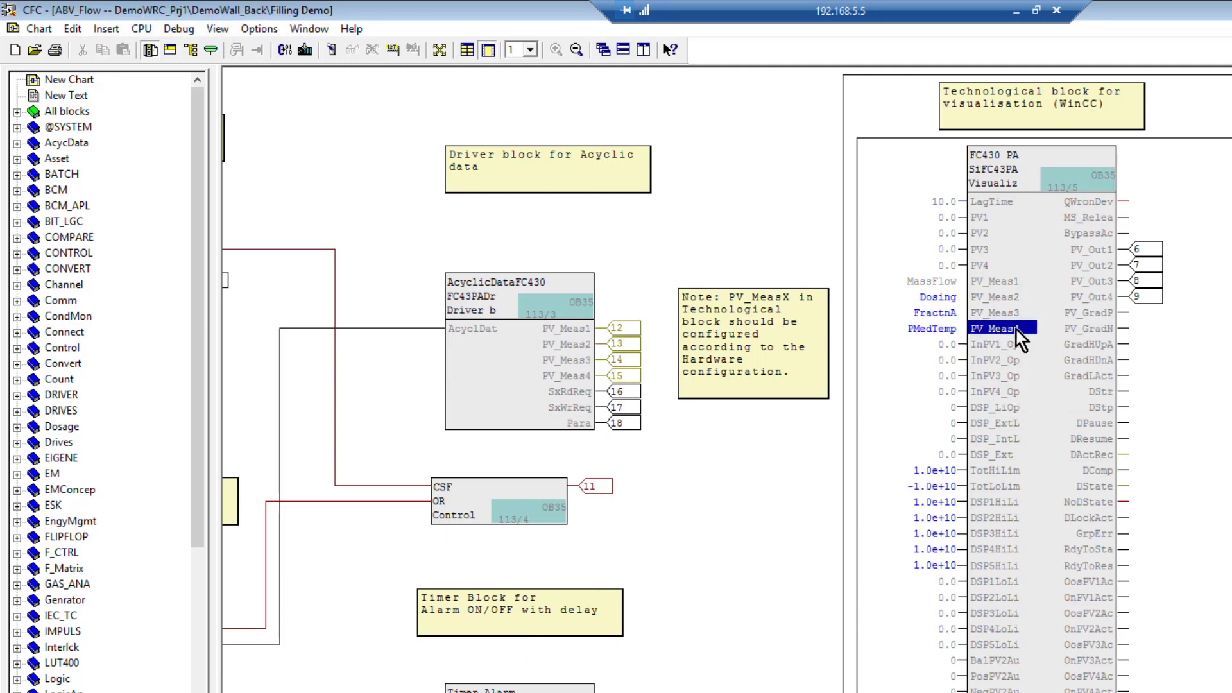
double_click(1000, 329)
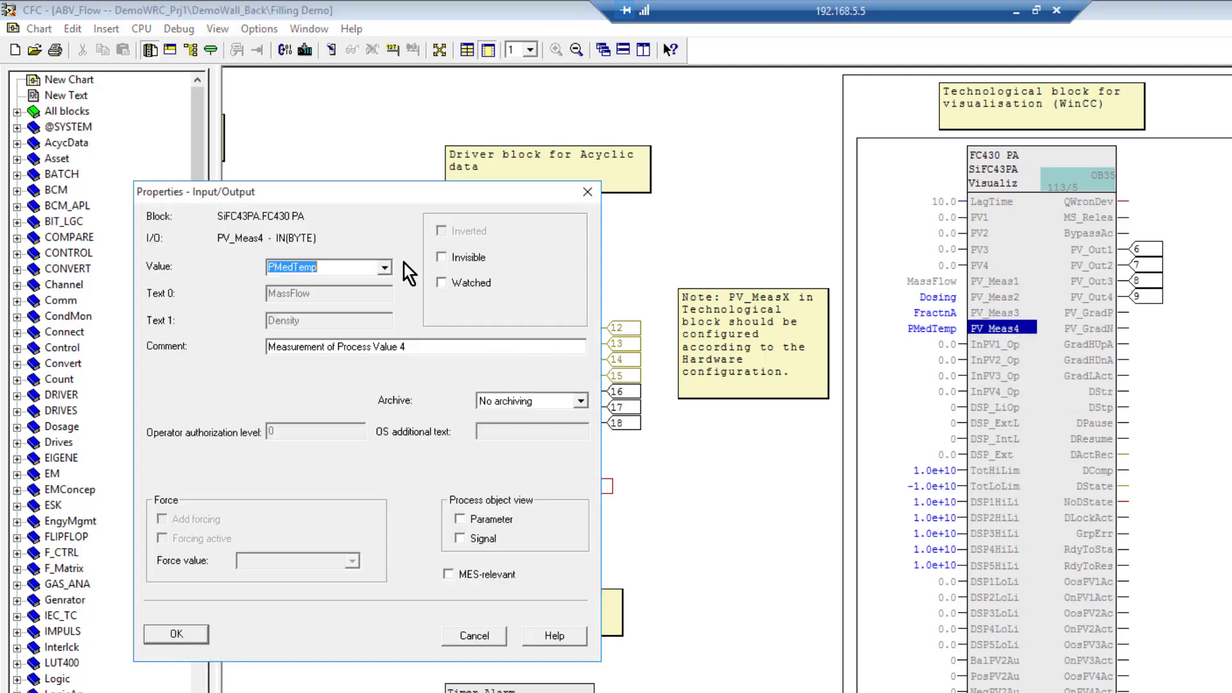
left_click(384, 267)
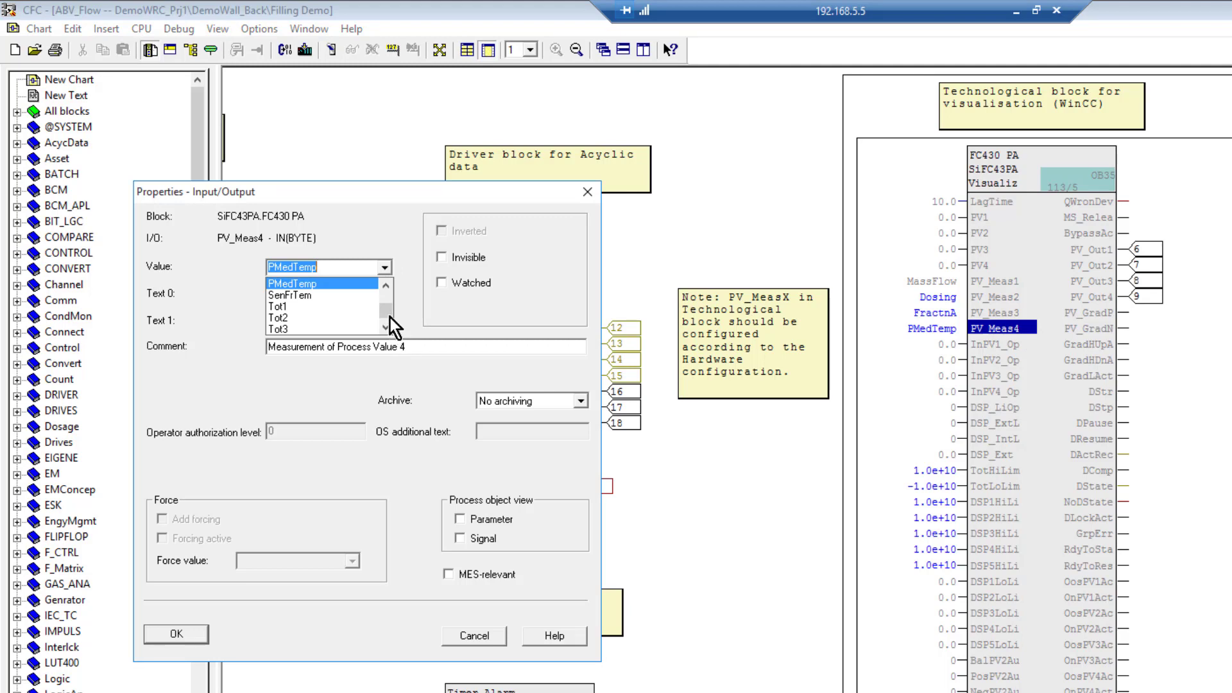
scroll(390, 316, "up", 2)
scroll(388, 314, "down", 3)
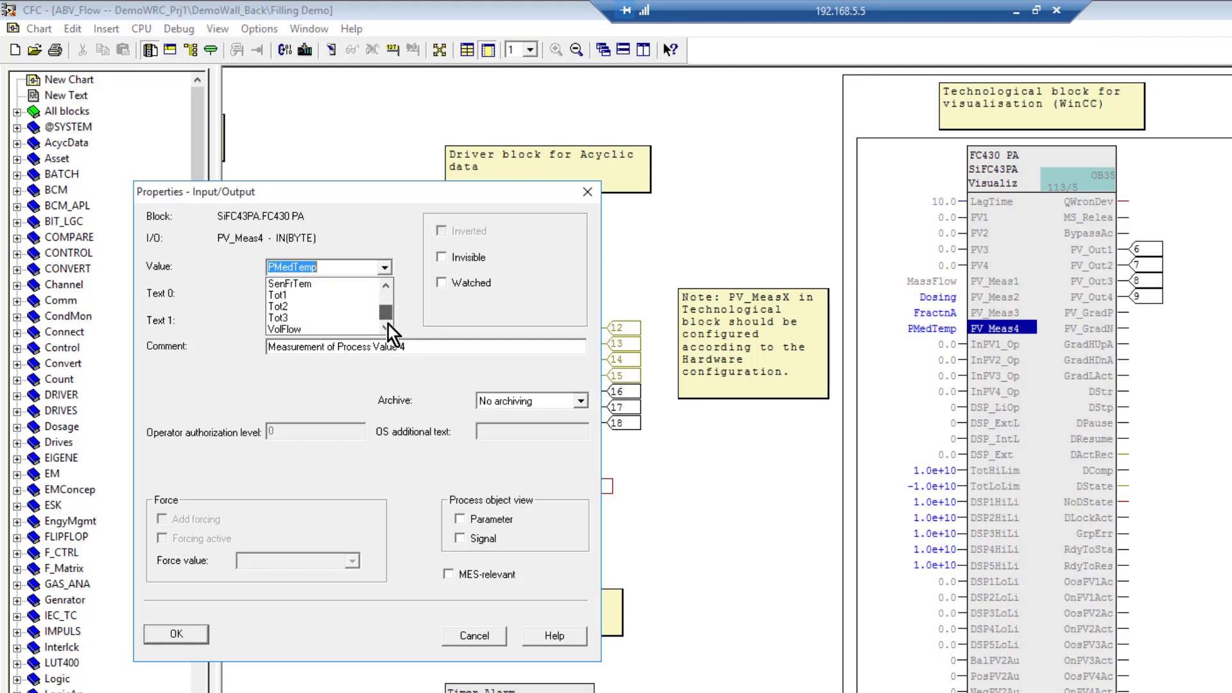
left_click(306, 319)
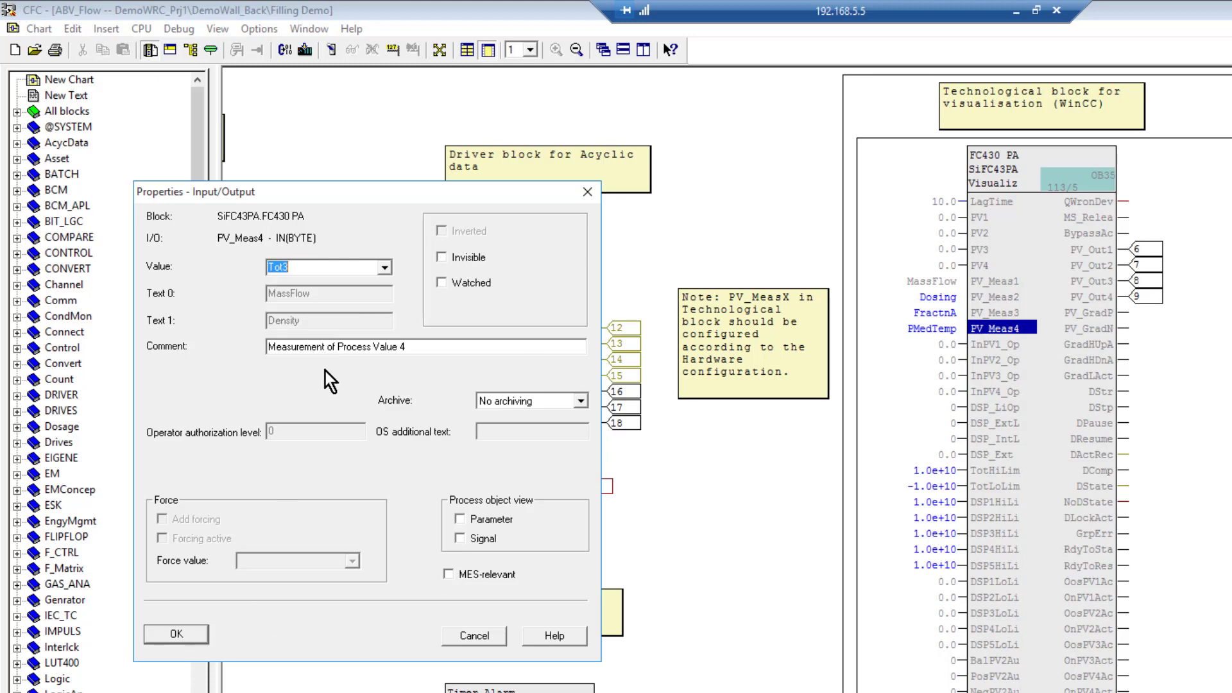
left_click(183, 633)
Confirm Tot3 for PV_Meas4 and inspect the block's MassFlow and Density outputs.
left_click(184, 630)
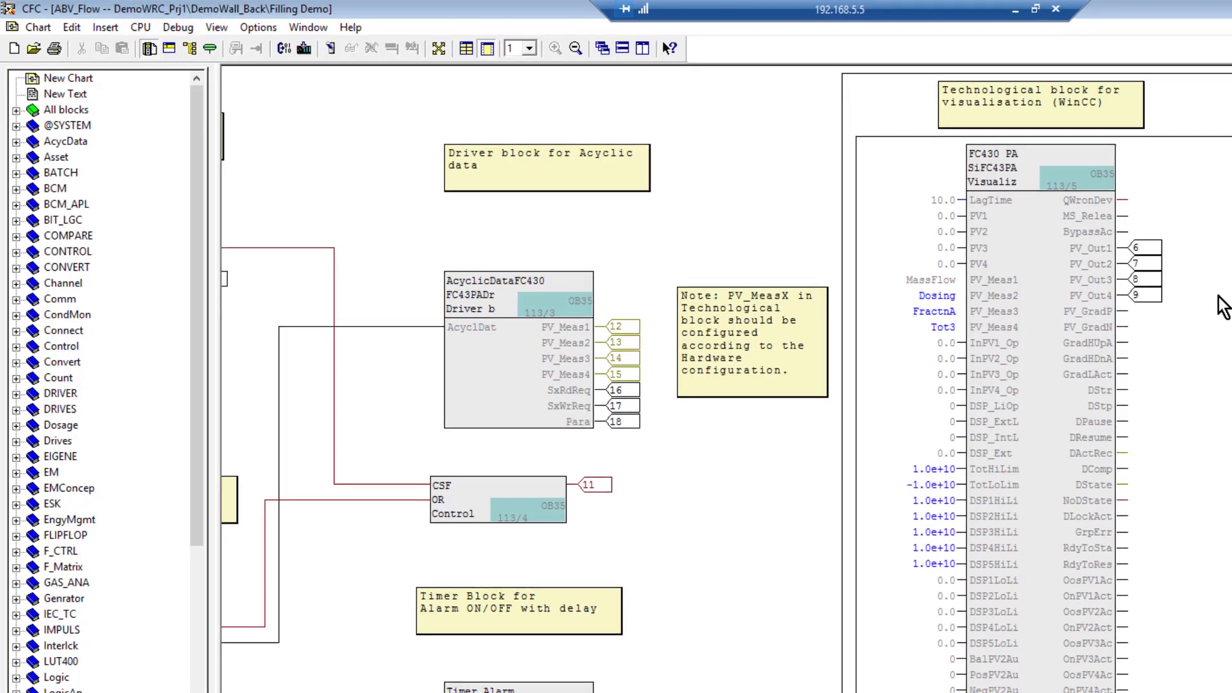
scroll(993, 618, "down", 3)
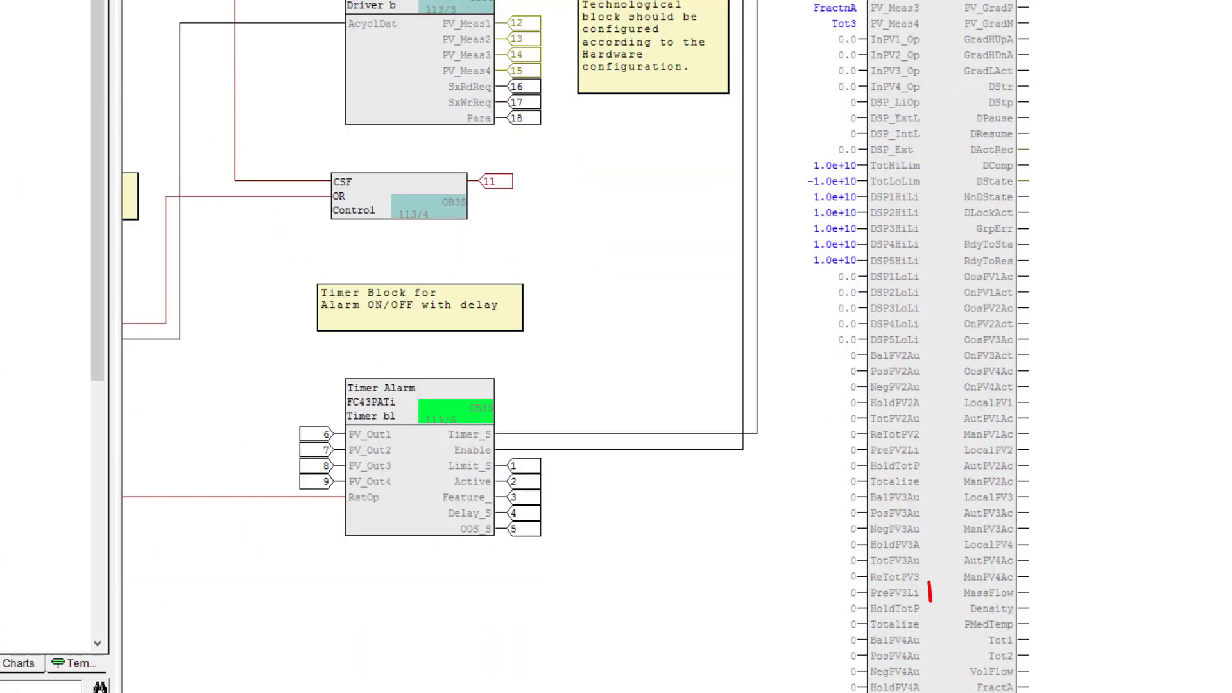
left_click(988, 595)
left_click(992, 607)
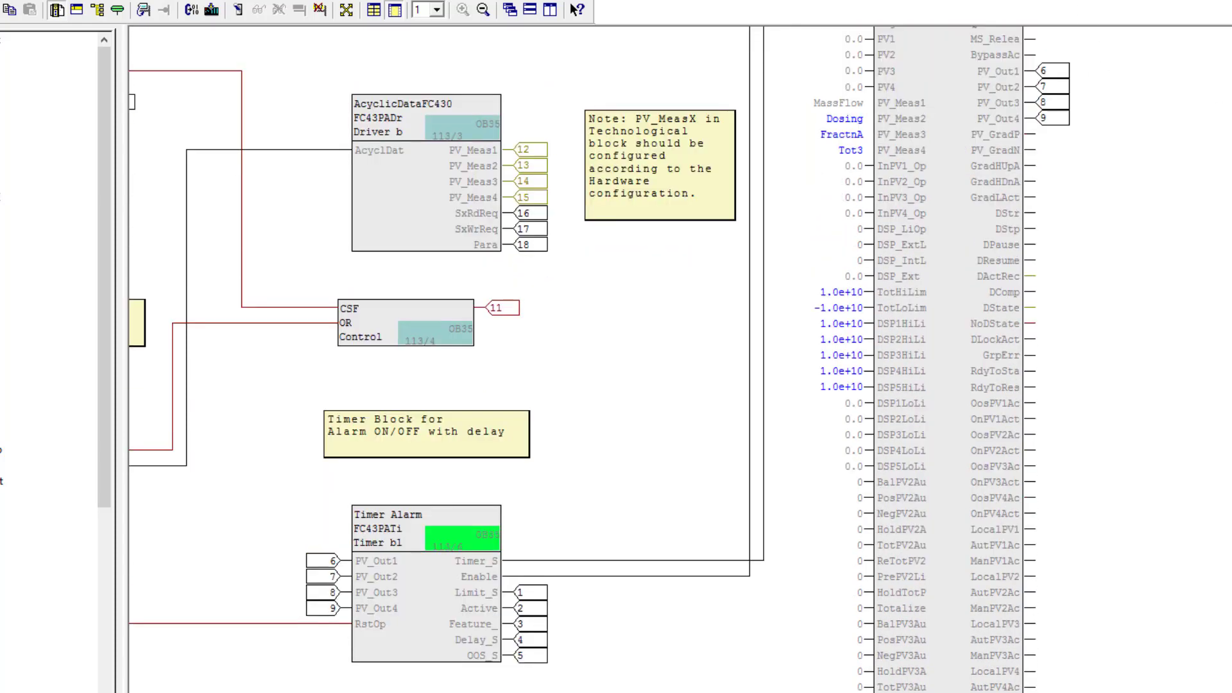
scroll(680, 360, "up", 3)
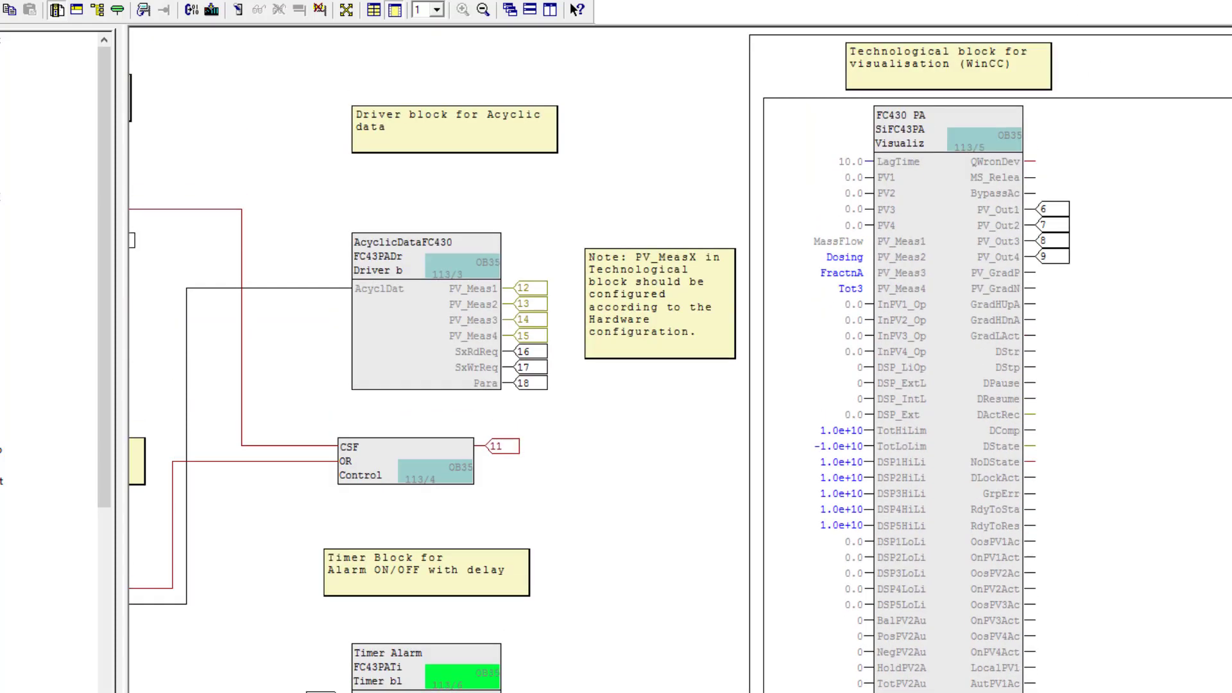
Enter ABV_Flow as the FC430 PA block's name and list its I/Os sorted by name.
left_click(945, 110)
double_click(945, 110)
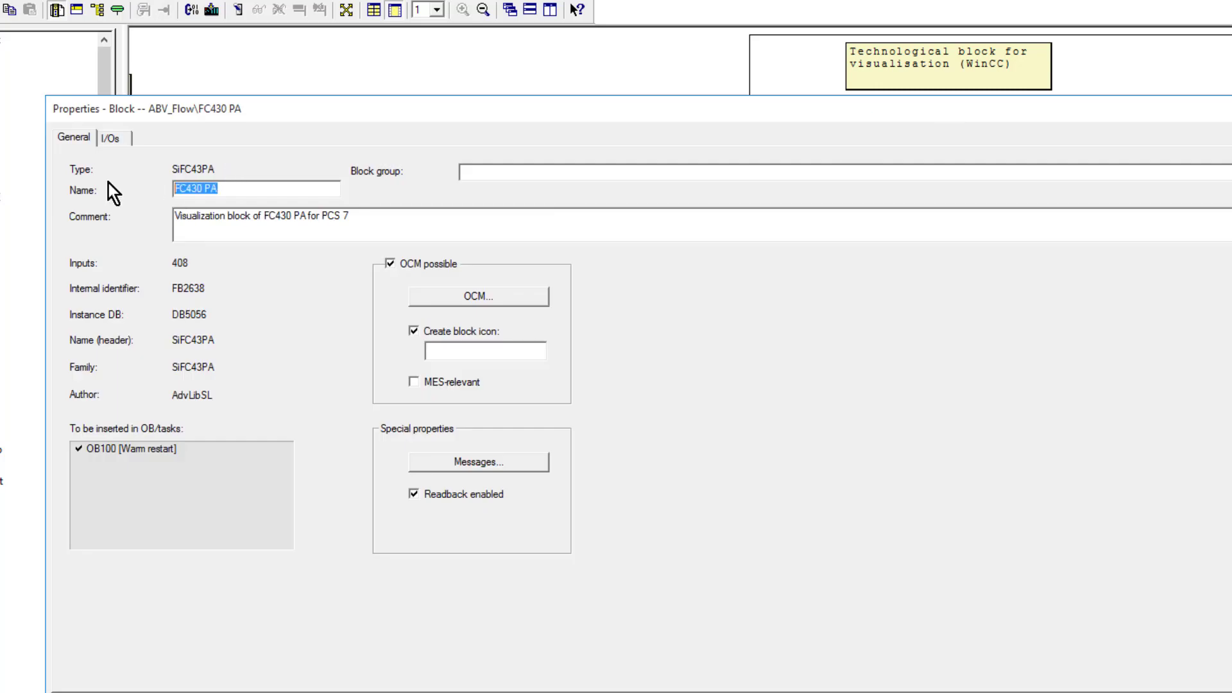
type("ABV_Flow")
left_click(124, 138)
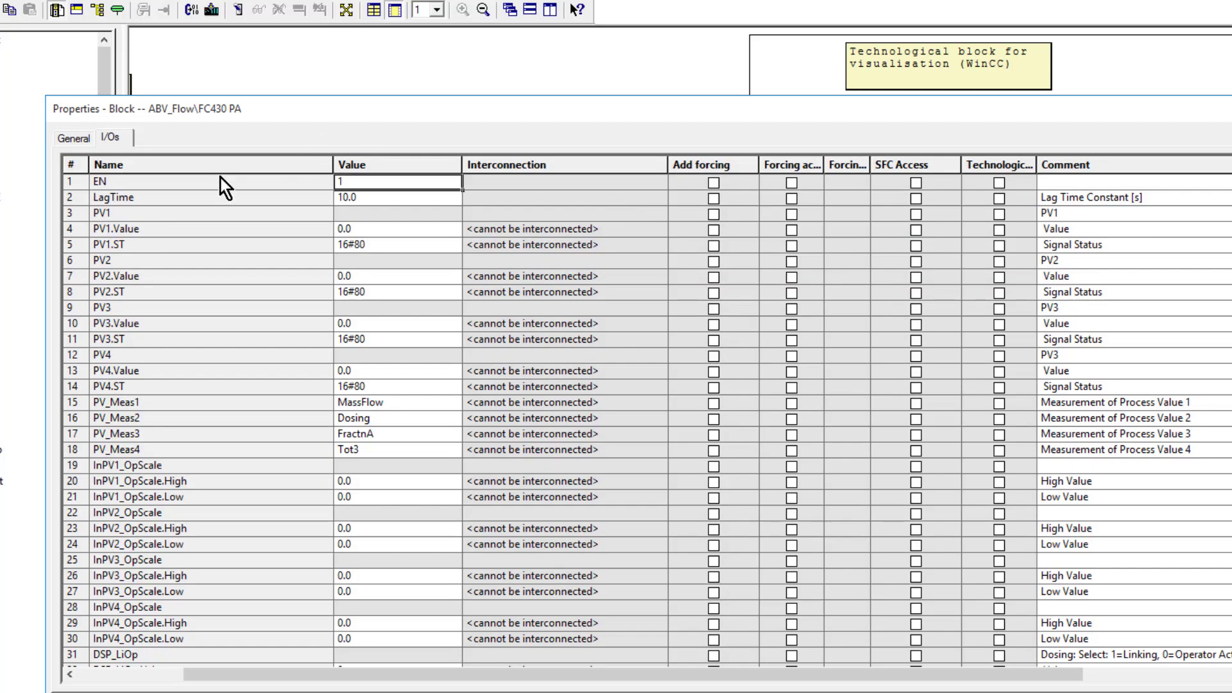
left_click(220, 164)
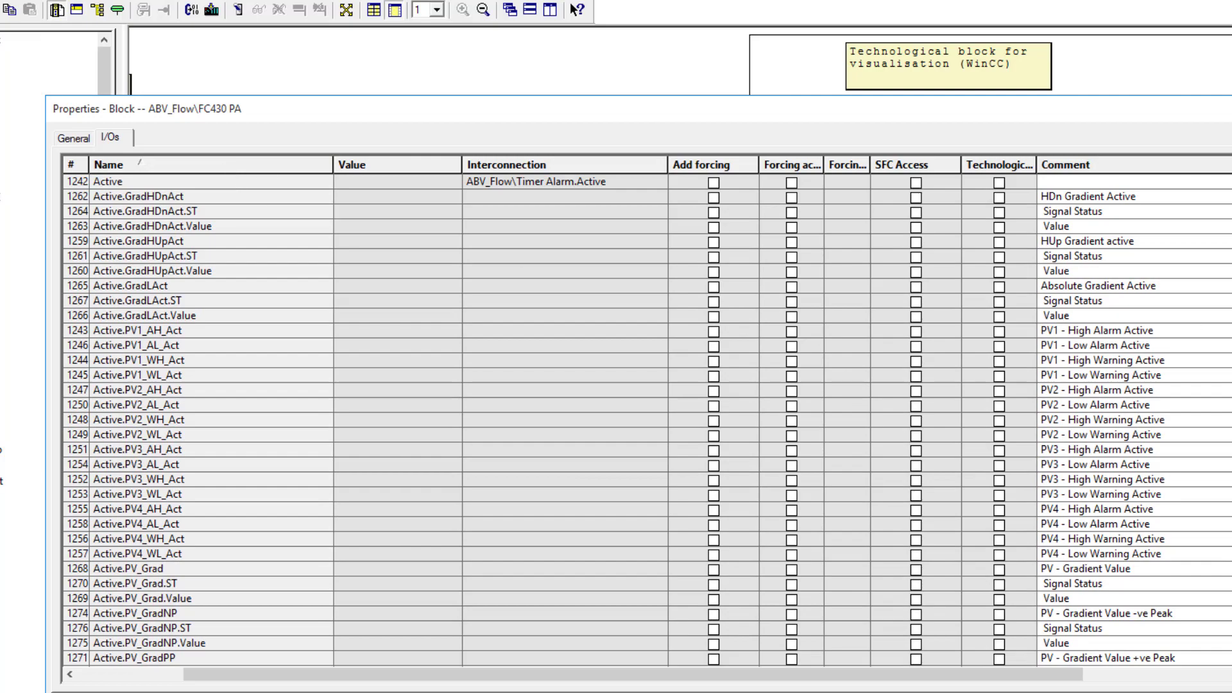
In the ABV_Flow I/Os list, set Feature.Bit14 (dosing mode) to 1.
scroll(642, 417, "down", 20)
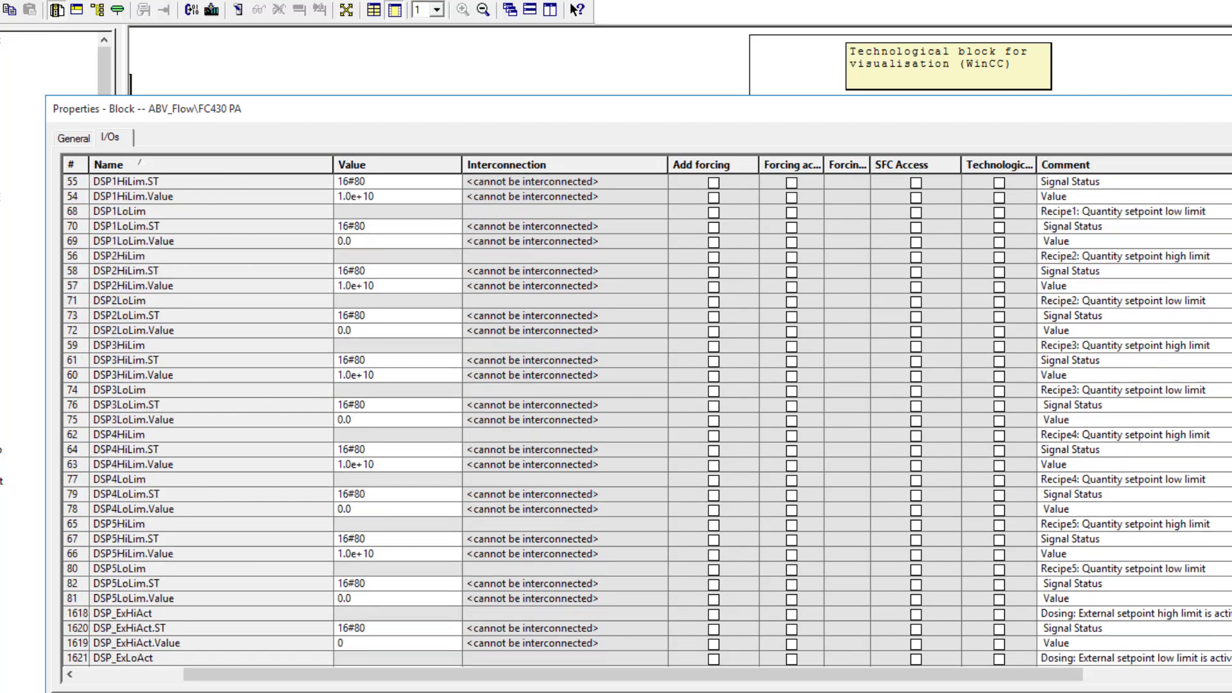
scroll(642, 417, "down", 20)
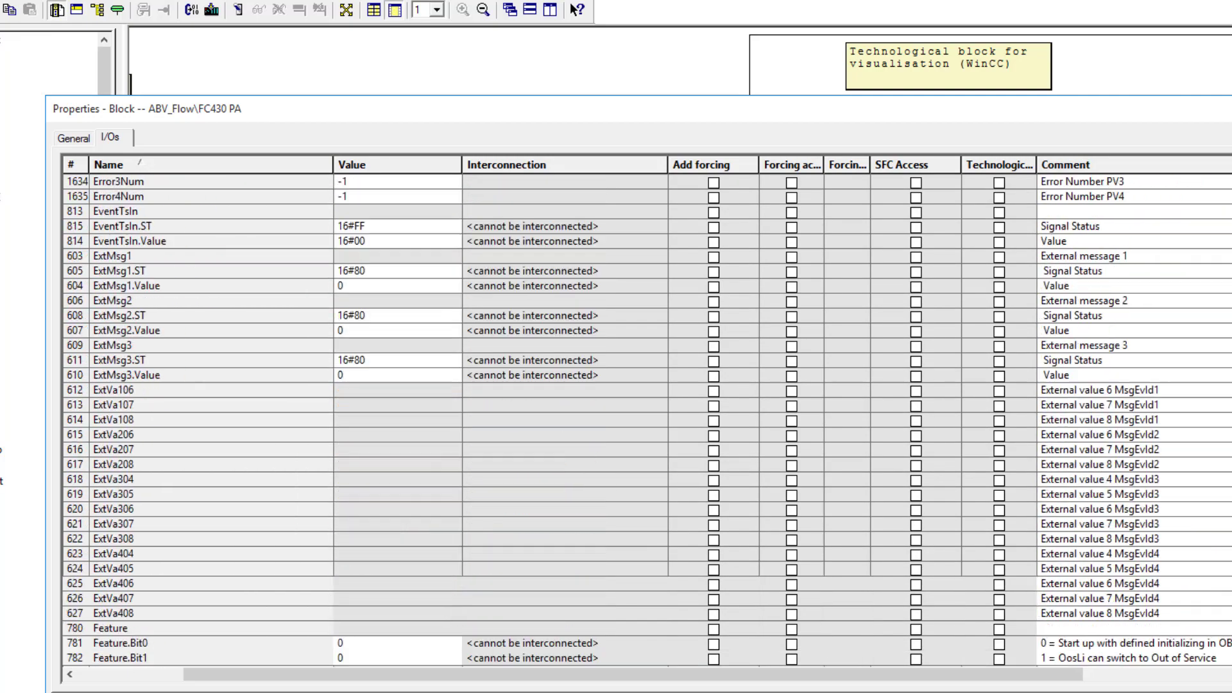
scroll(642, 418, "down", 20)
scroll(642, 417, "up", 13)
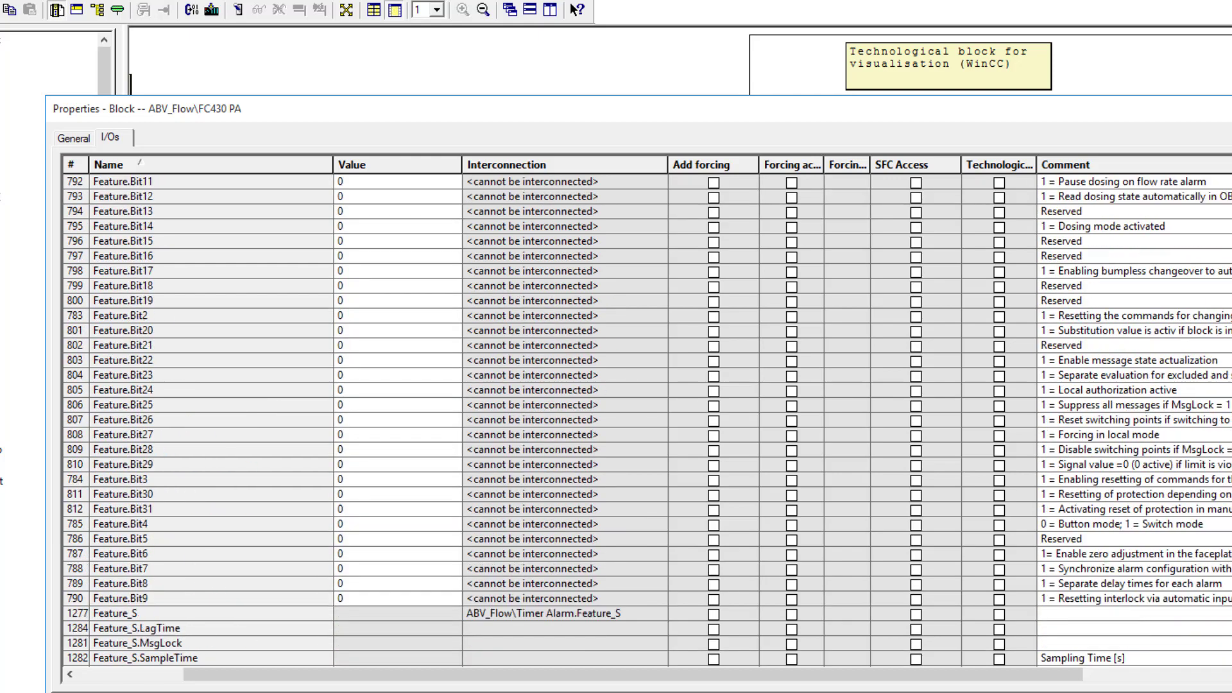
scroll(642, 417, "down", 2)
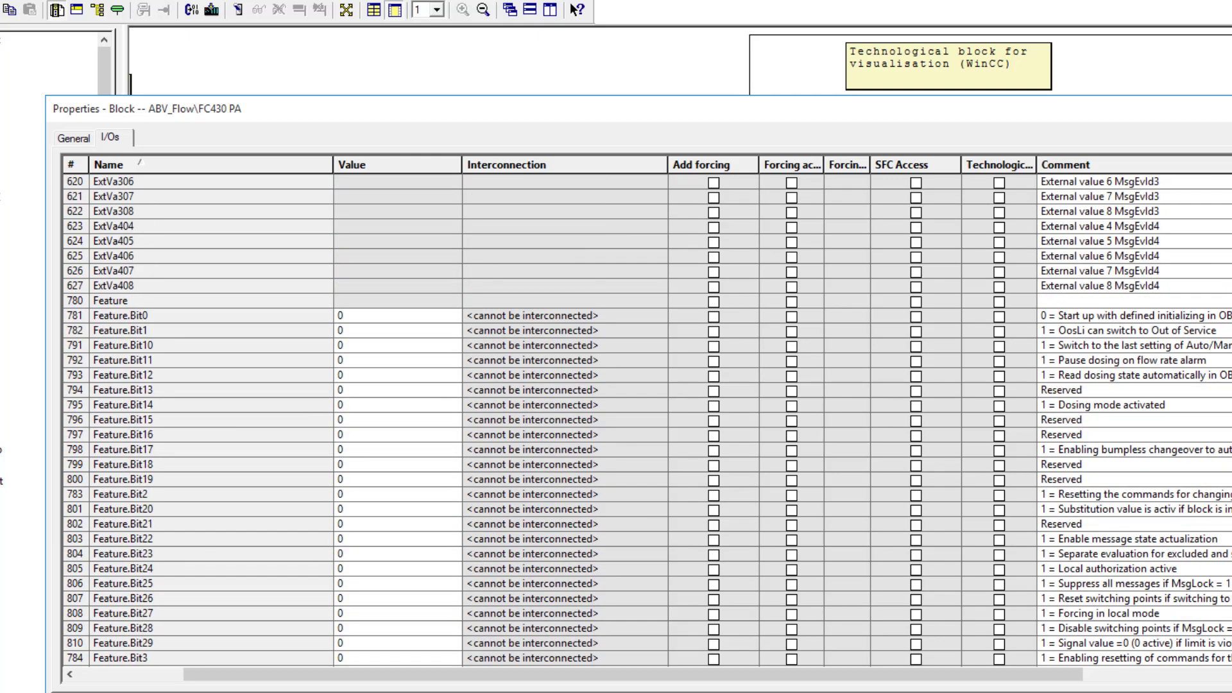
left_click(1191, 404)
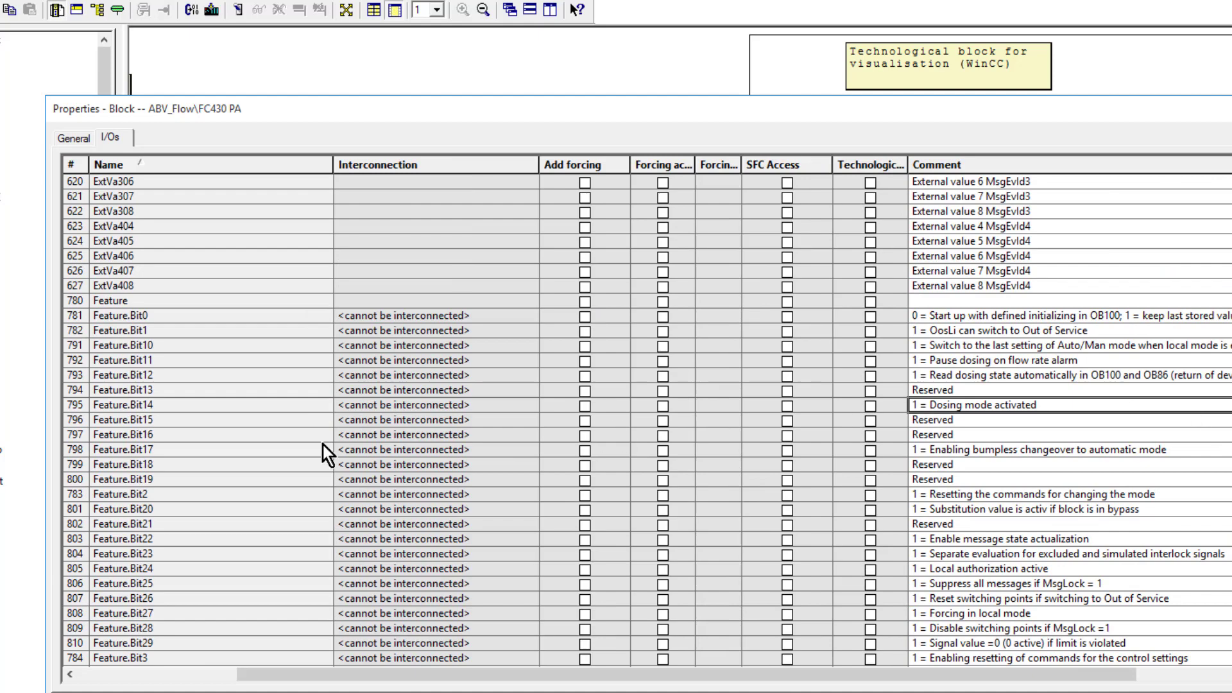
left_click(82, 404)
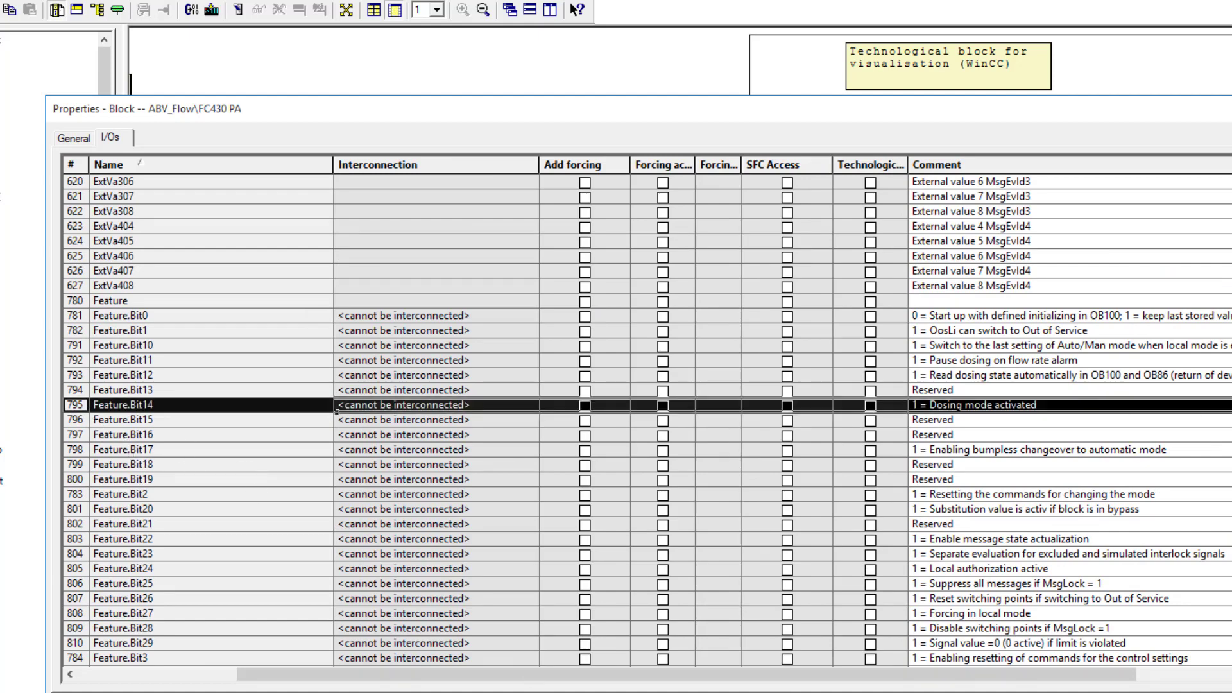
left_click_drag(518, 675, 468, 676)
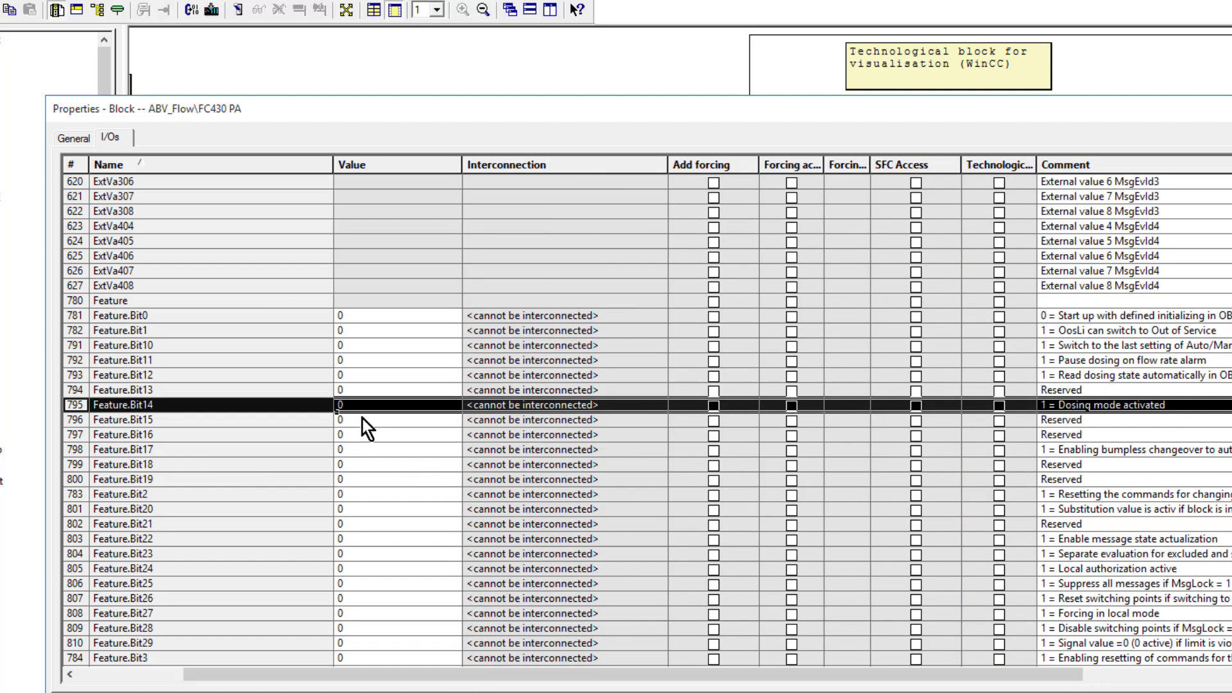
left_click(345, 406)
left_click_drag(345, 406, 327, 407)
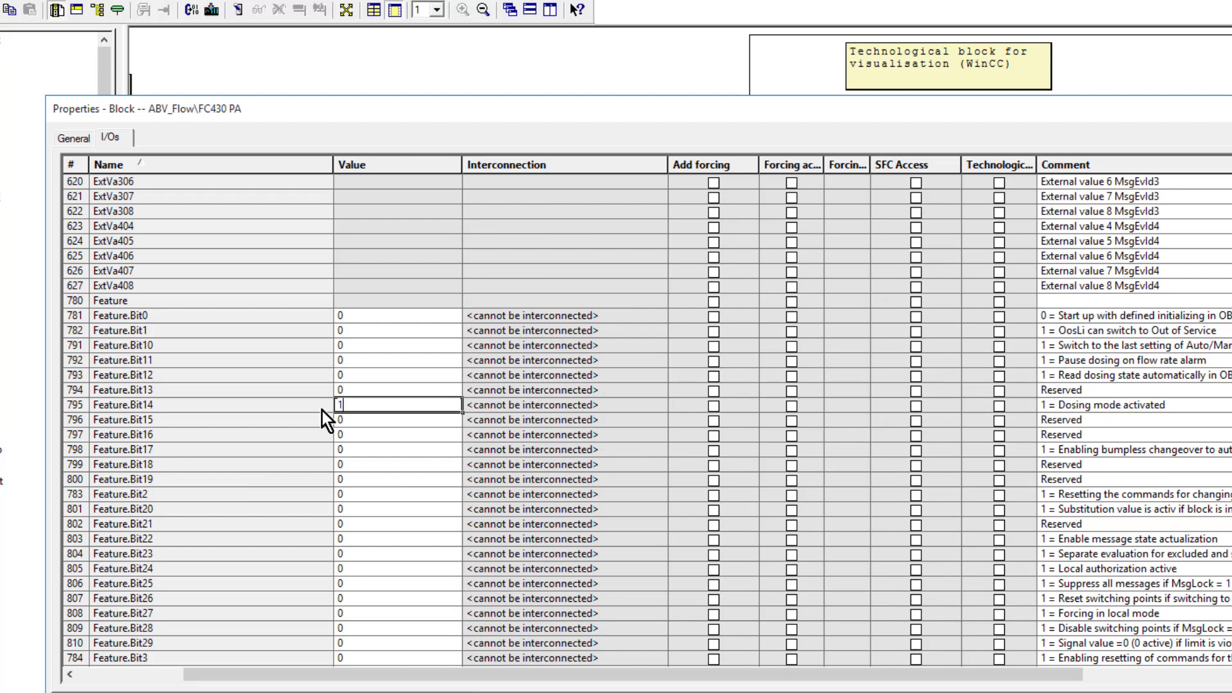
type("1")
left_click(664, 393)
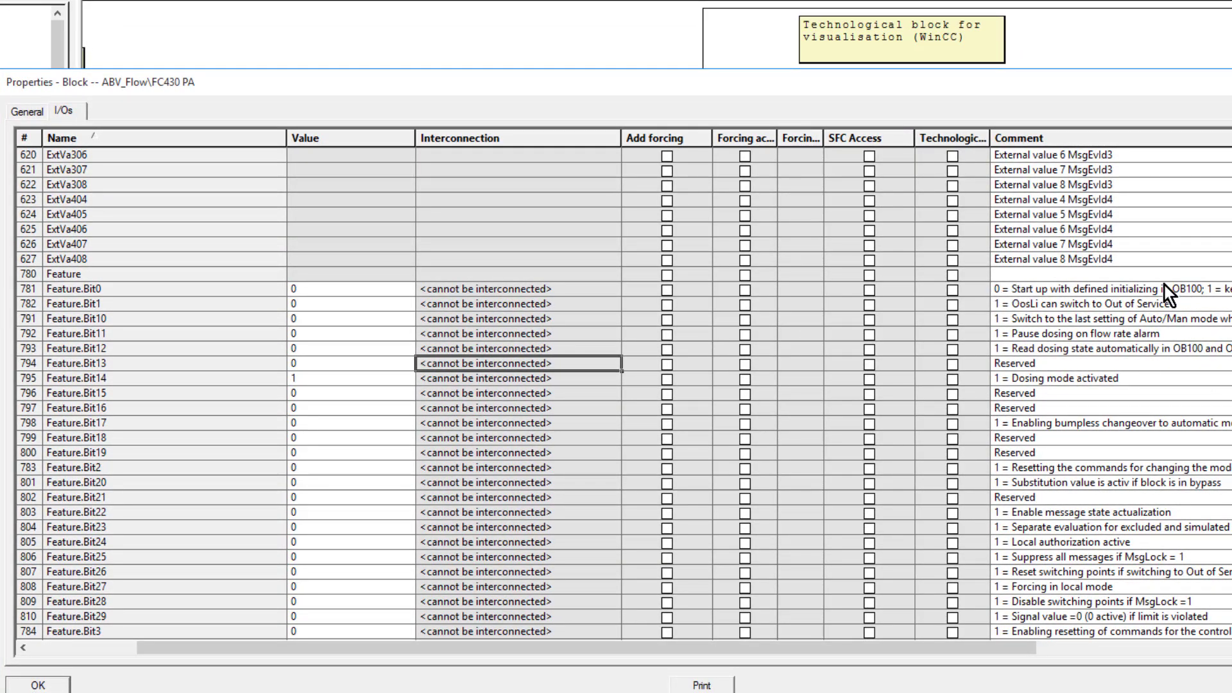
Set Feature.Bit6 (faceplate zero adjustment) to 1 and confirm the block properties with OK.
left_click(1207, 294)
left_click(1207, 294)
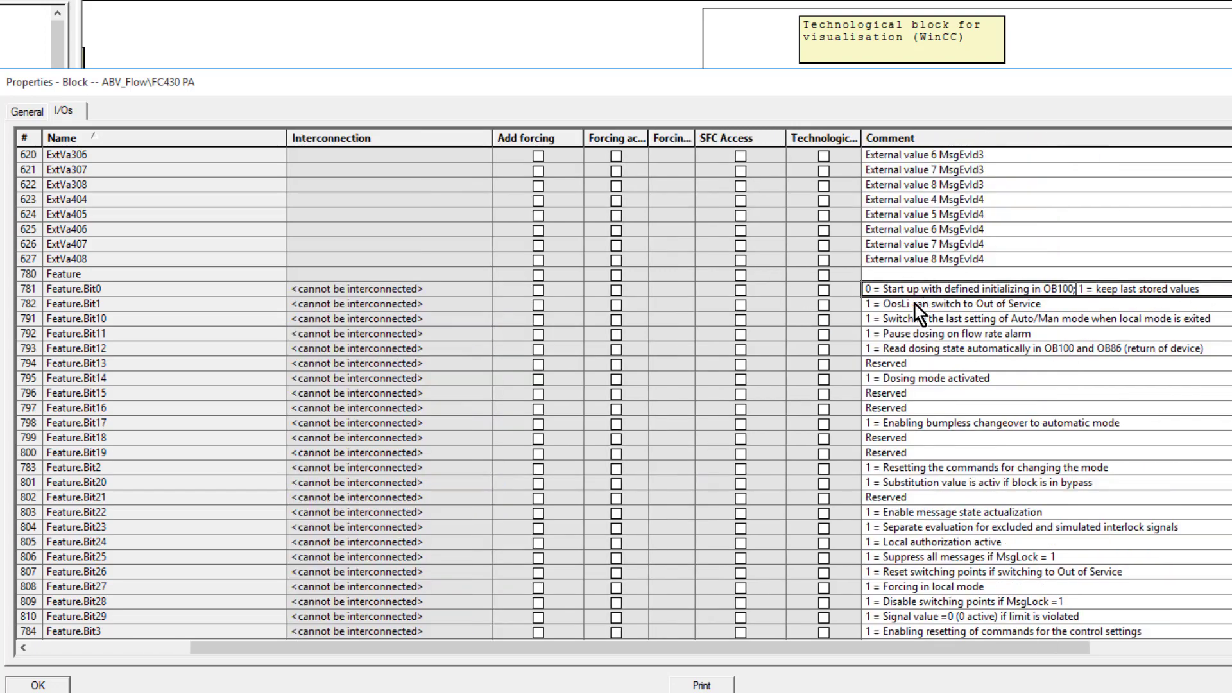
left_click_drag(760, 653, 498, 679)
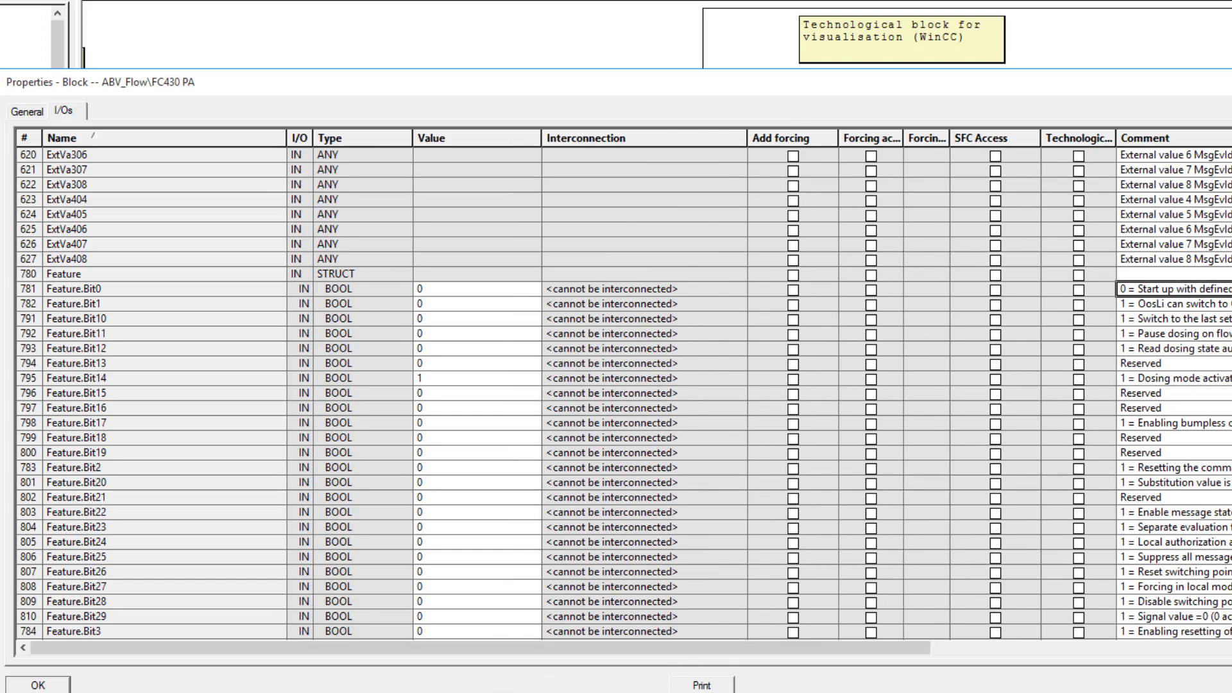
scroll(616, 392, "down", 13)
scroll(616, 391, "up", 7)
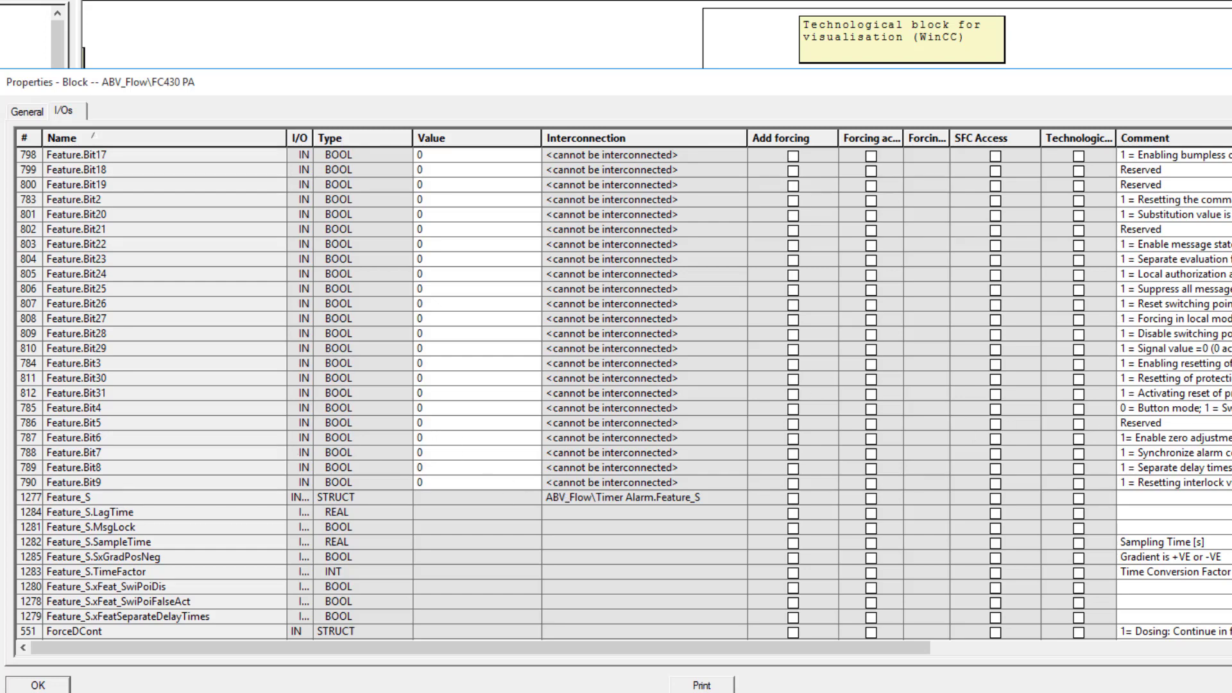
left_click(1228, 437)
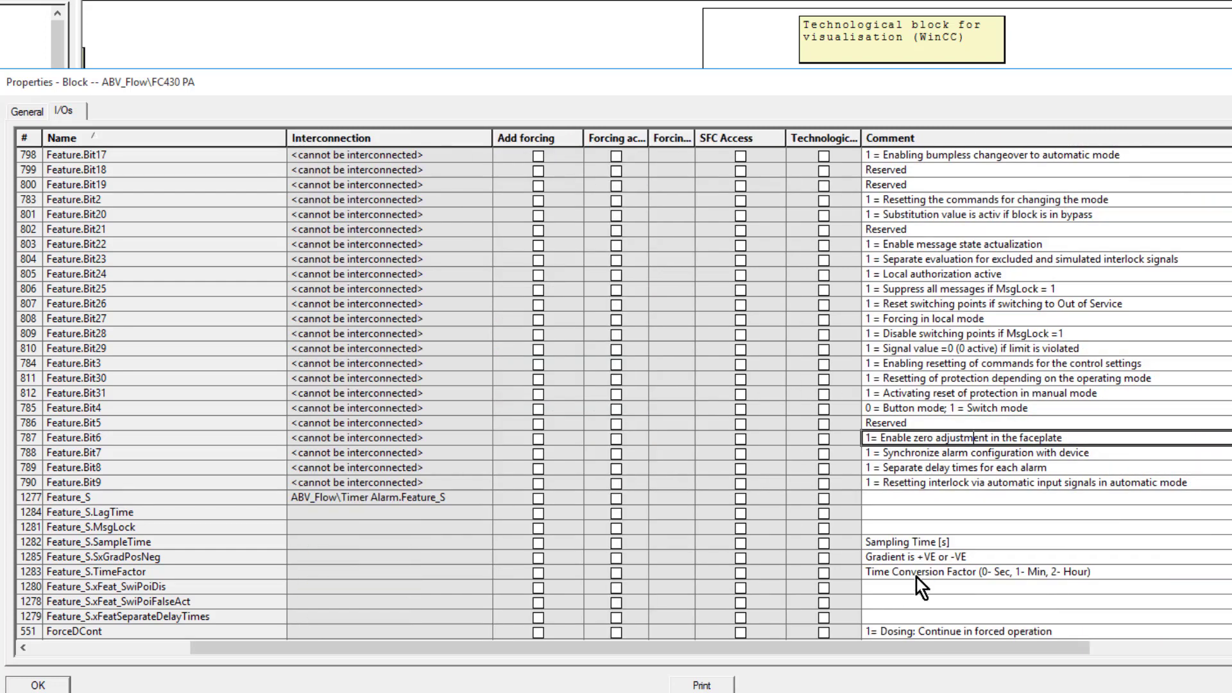
left_click_drag(857, 647, 700, 648)
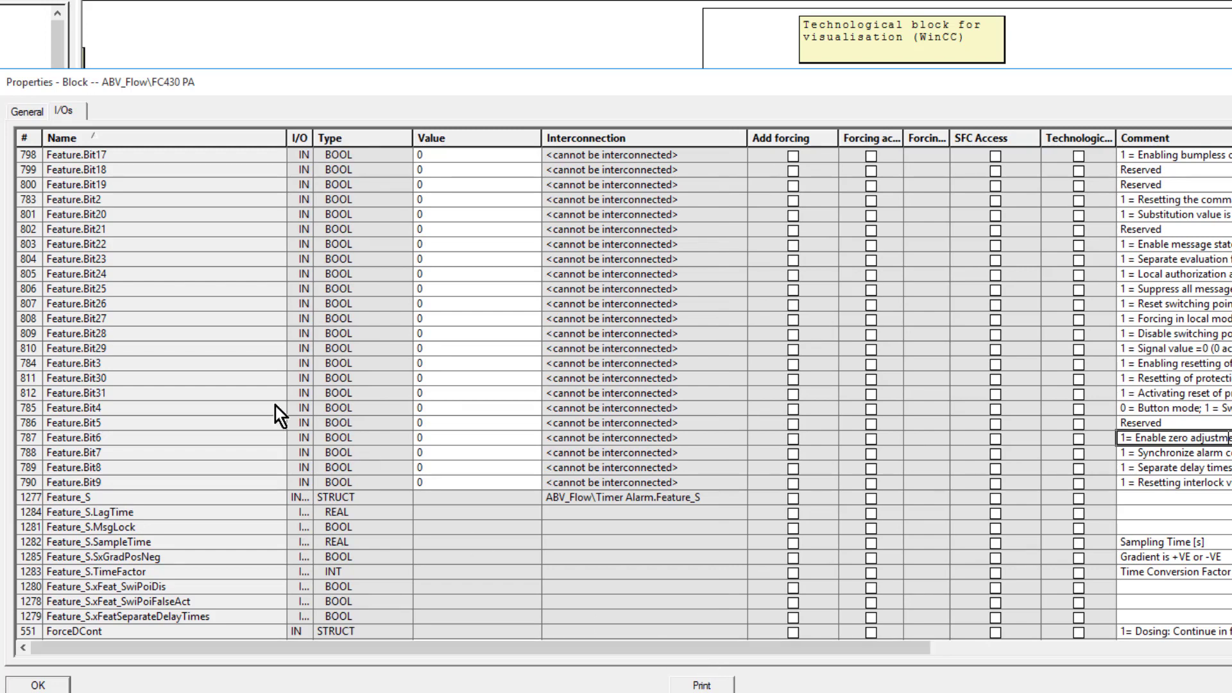
left_click(31, 443)
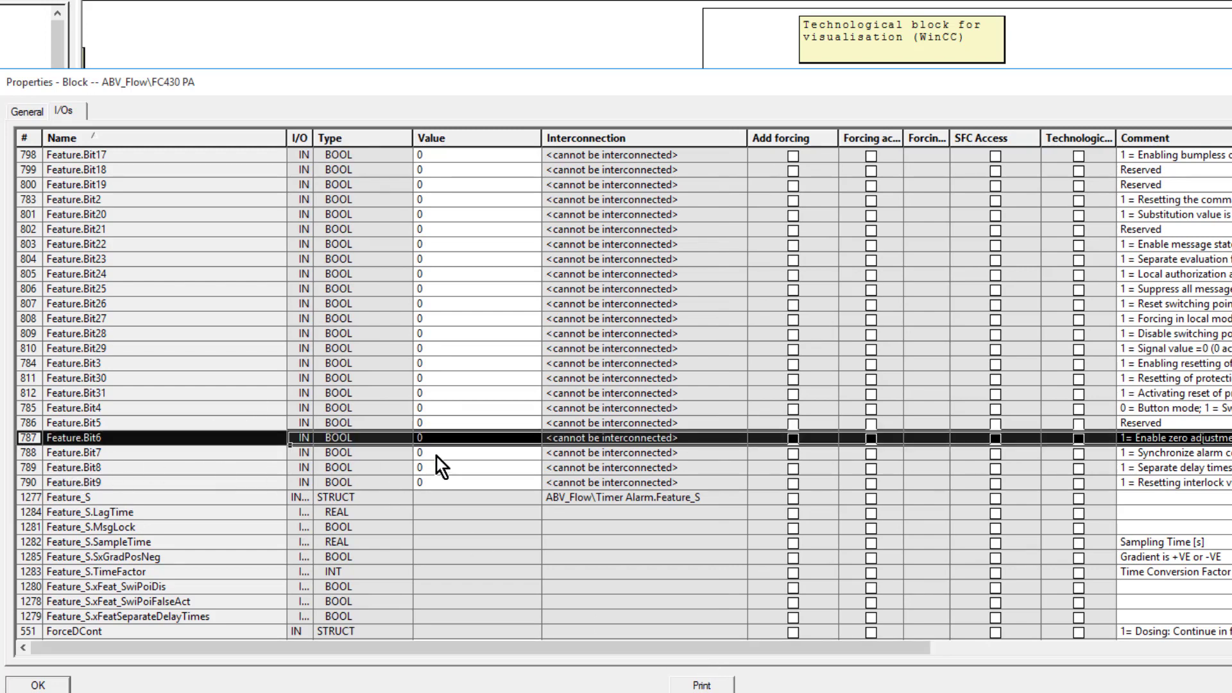
left_click(445, 439)
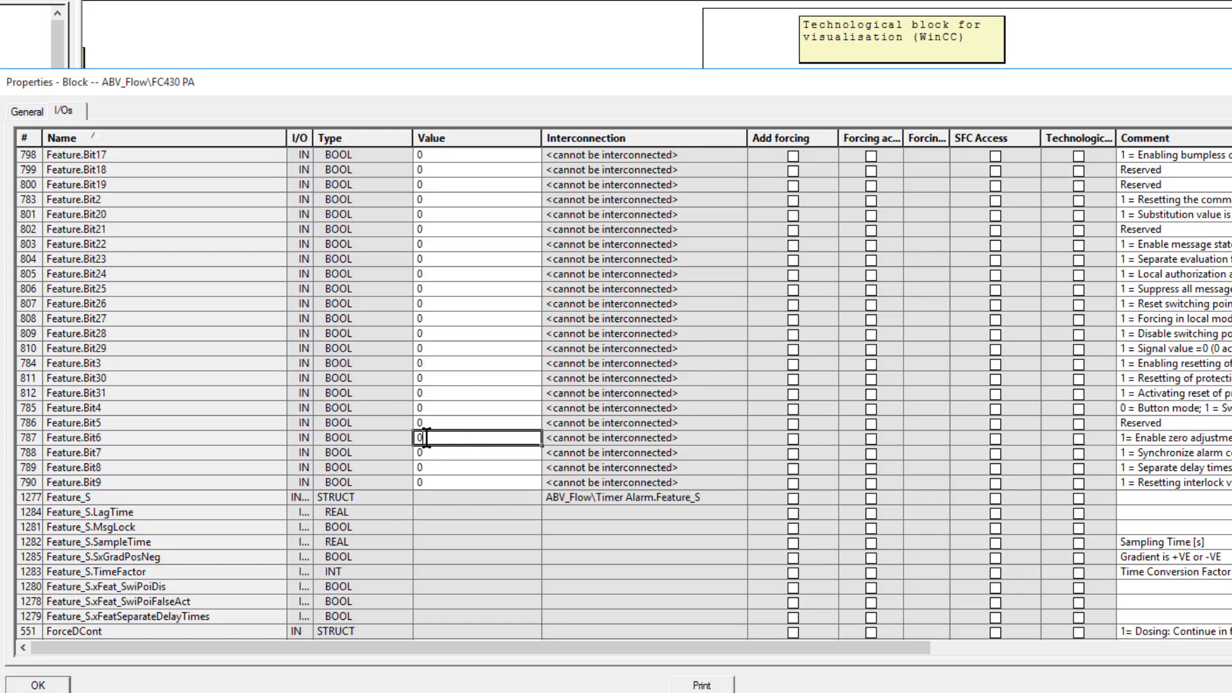
left_click_drag(426, 438, 407, 440)
type("1")
left_click(441, 406)
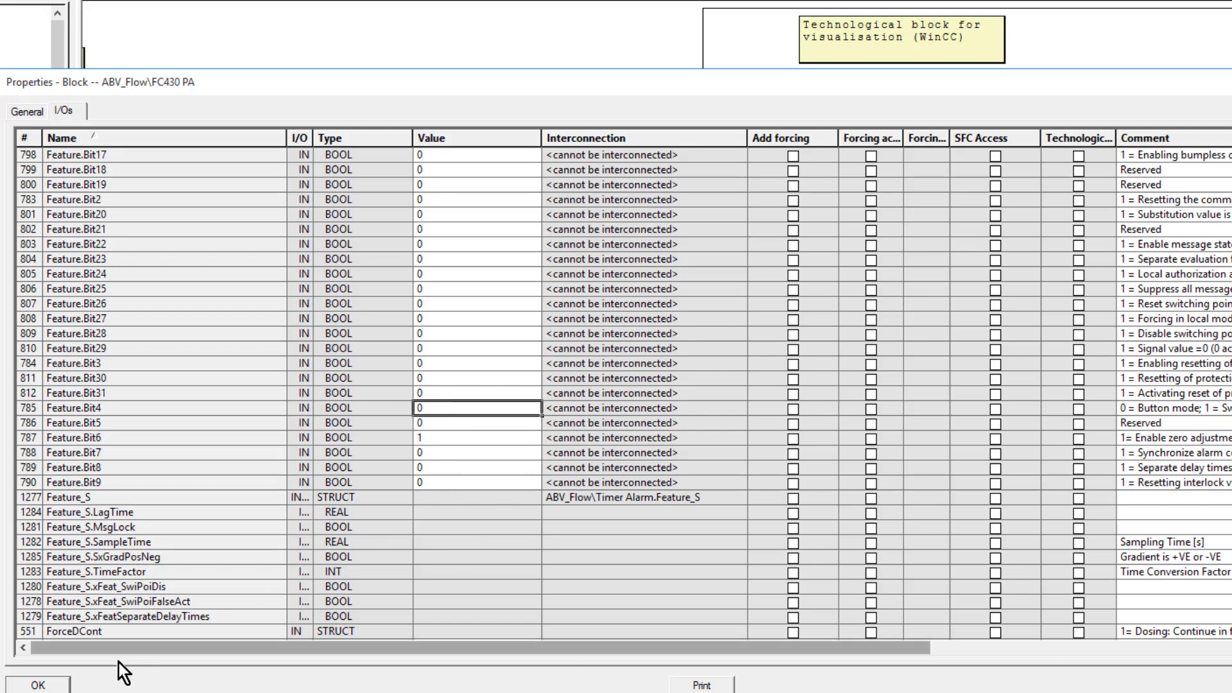
left_click(38, 684)
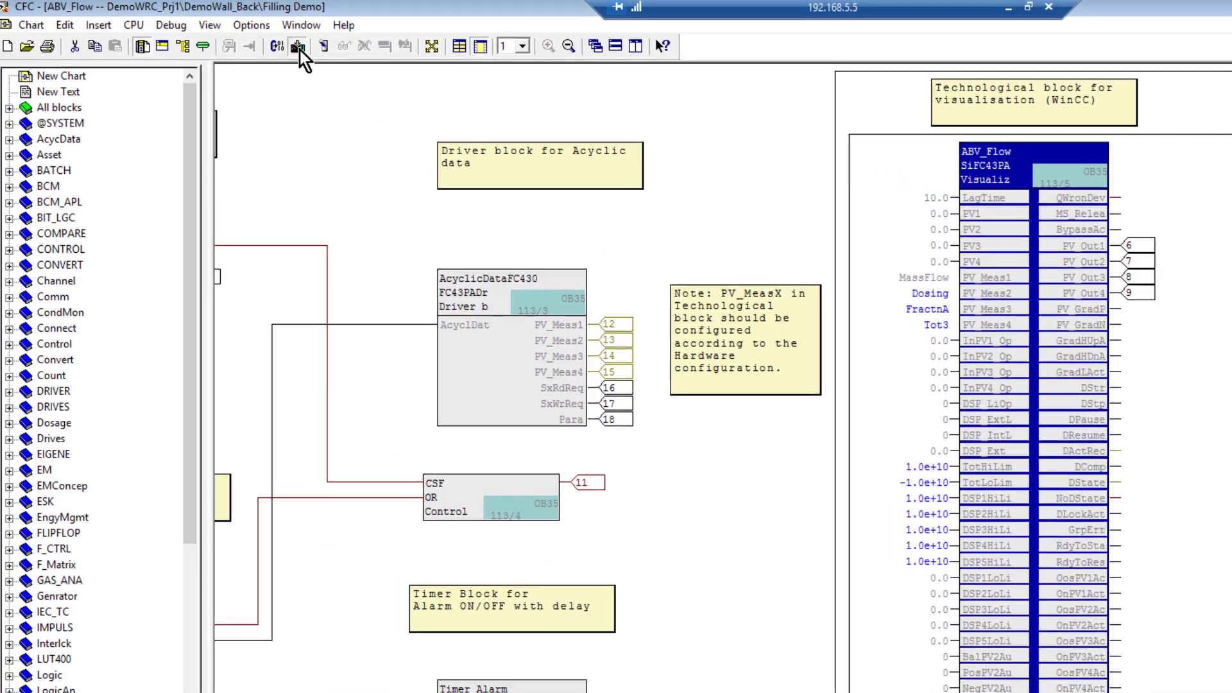
Compile and download the chart changes to the CPU, then close the log showing 0 errors.
left_click(299, 48)
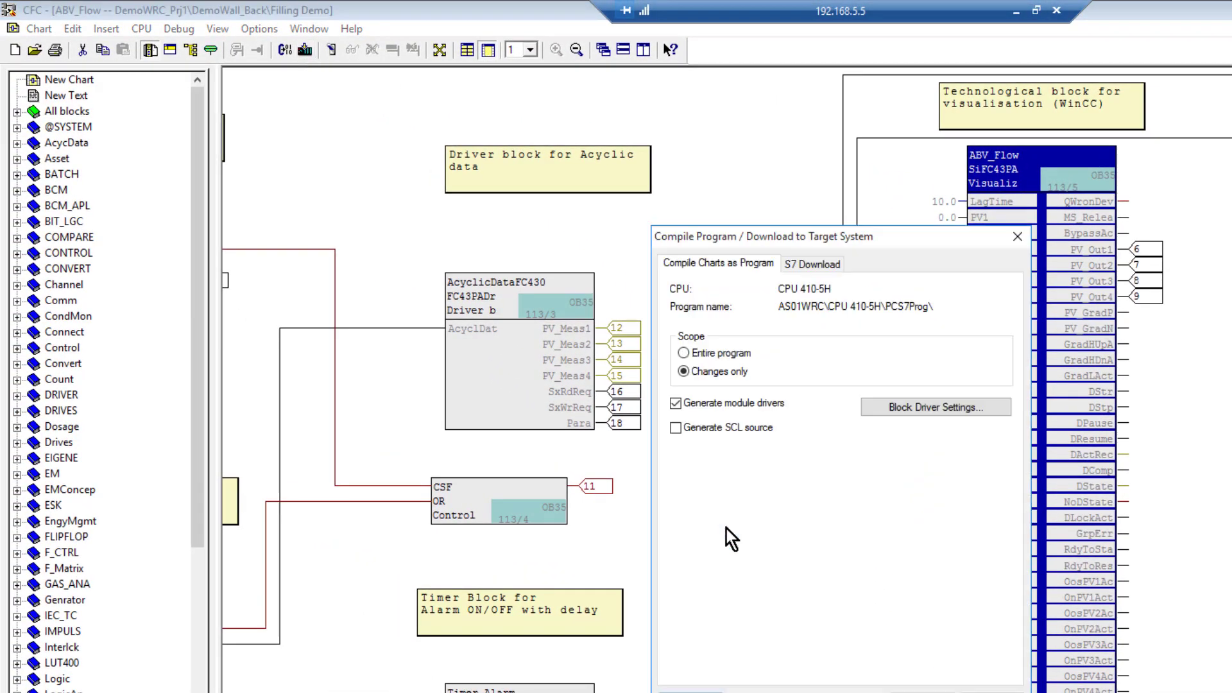
key("Escape")
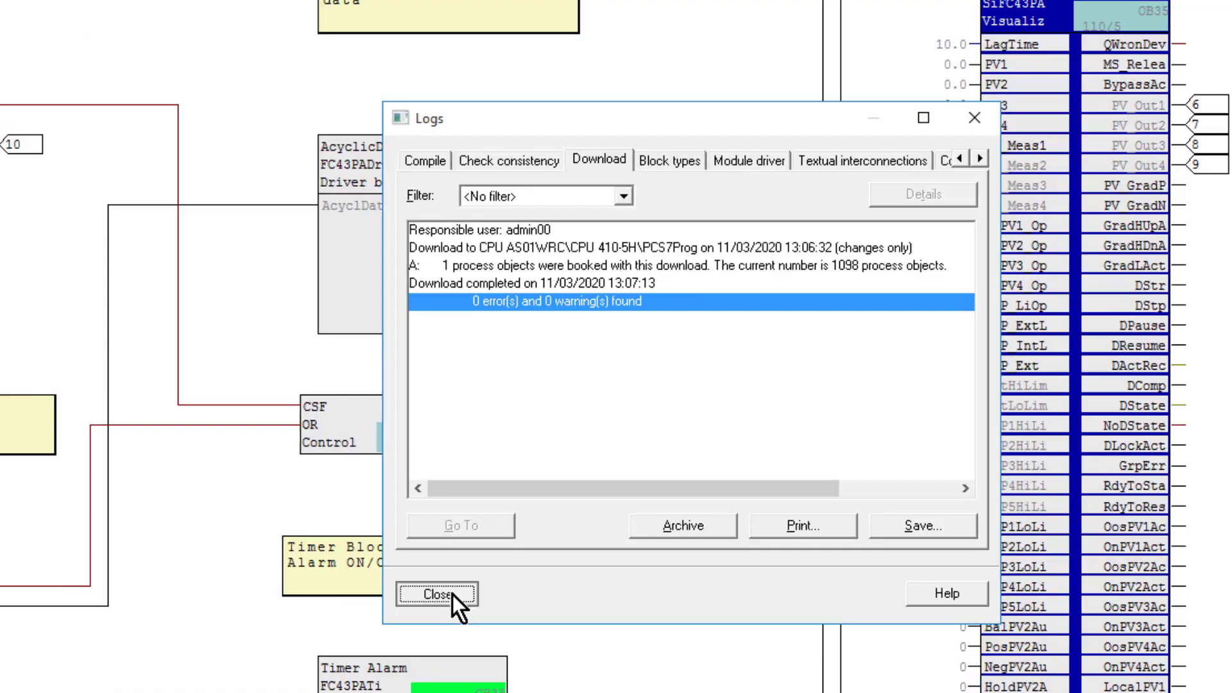
left_click(450, 567)
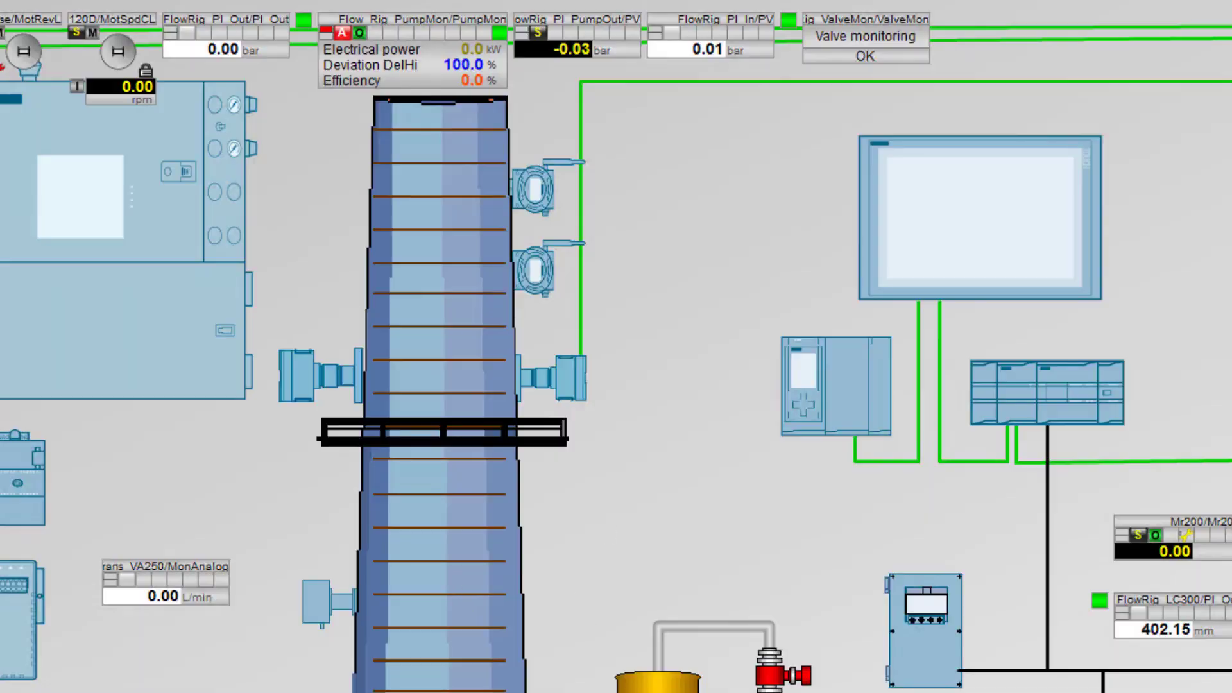
Back in the CFC chart, check ABV_Flow's live Density (about 992.4) and PMedTemp (about 20.9).
key("alt+Tab")
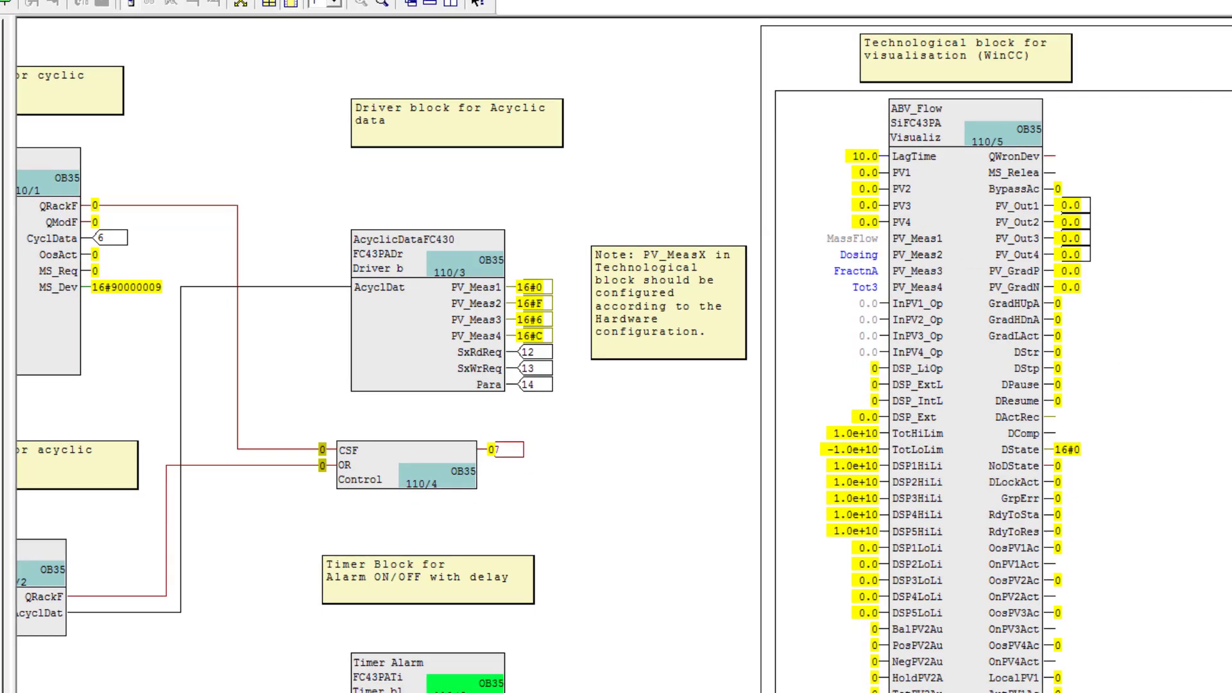
scroll(616, 327, "down", 3)
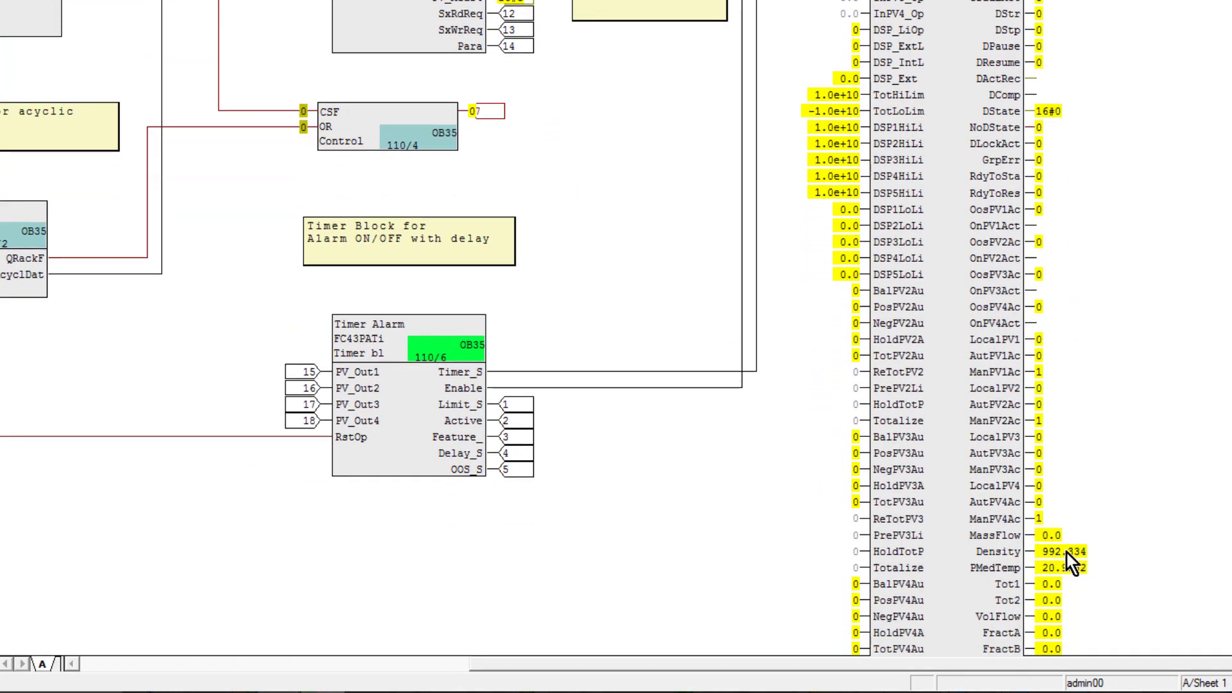
mouse_move(1085, 578)
Open the ABV_F sheet, check live FractAP and FractBP values, then switch Test Mode off.
double_click(675, 593)
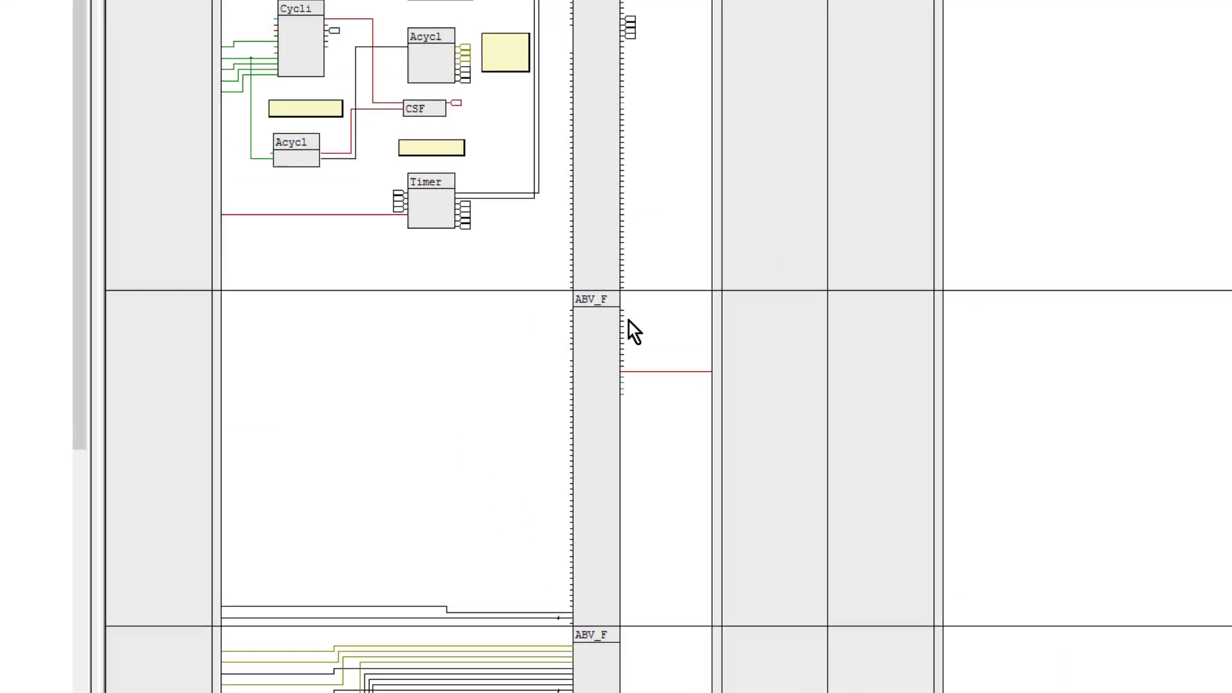
double_click(521, 195)
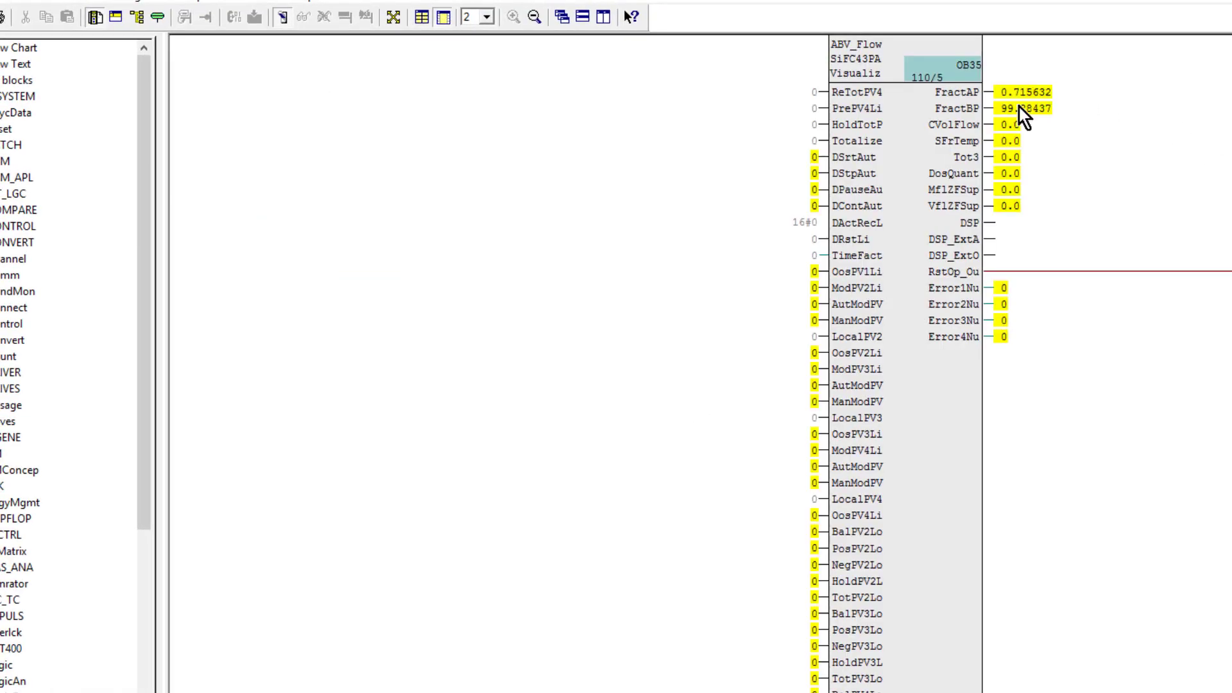
mouse_move(947, 102)
mouse_move(1015, 96)
left_click(283, 16)
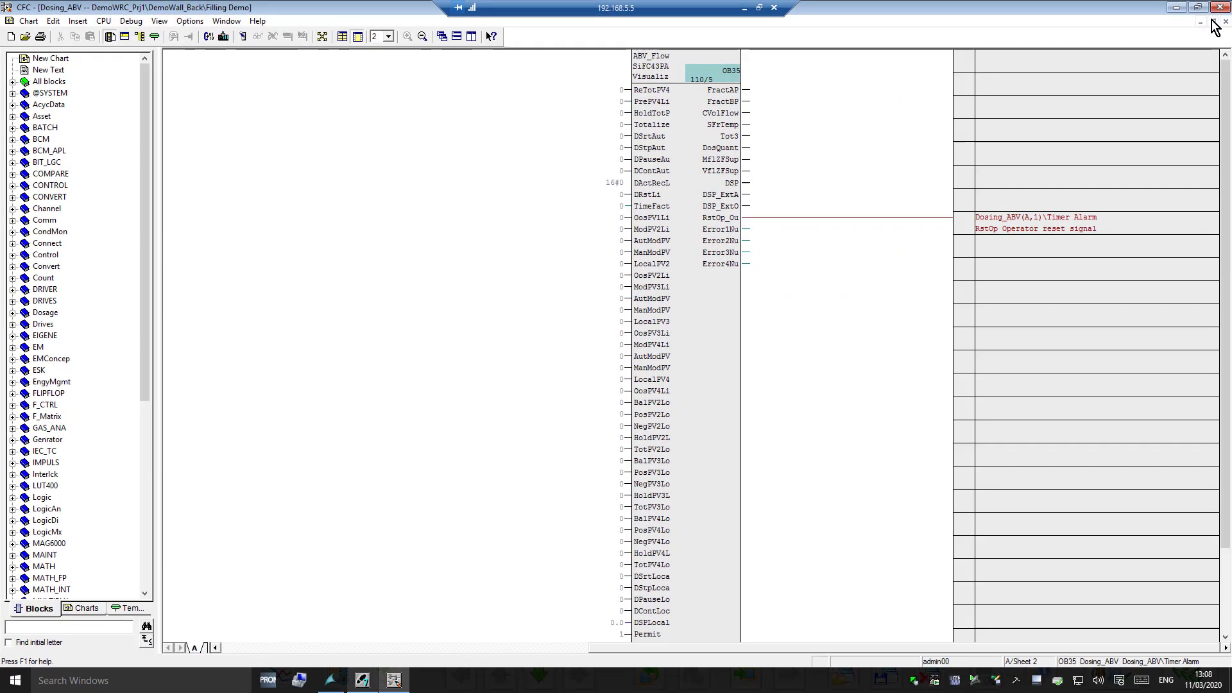
Close CFC and create/update Filling Demo block icons with automatic positioning, declining the log.
left_click(1217, 26)
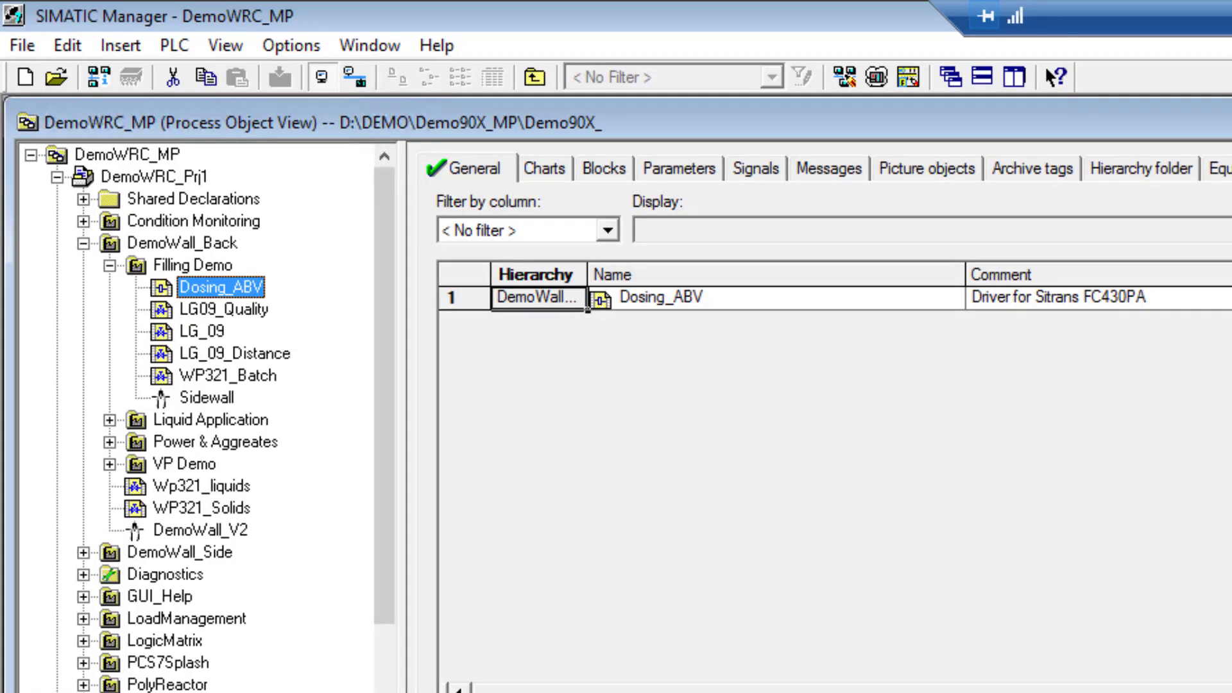
left_click(226, 267)
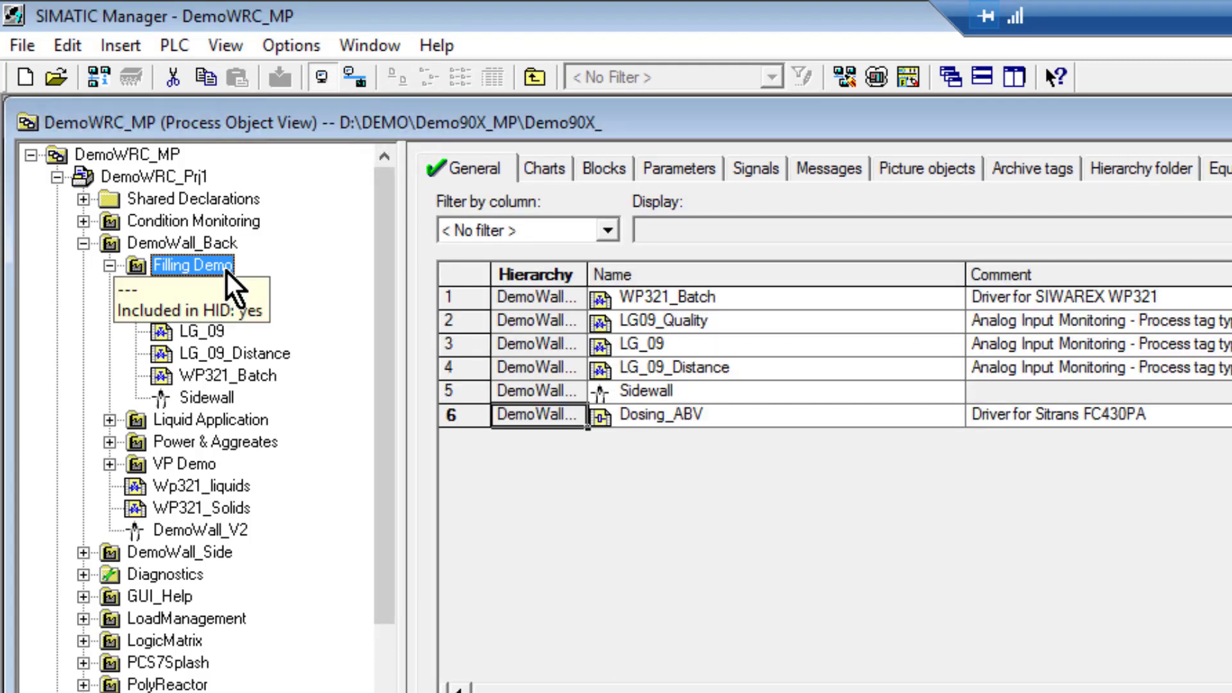
right_click(225, 269)
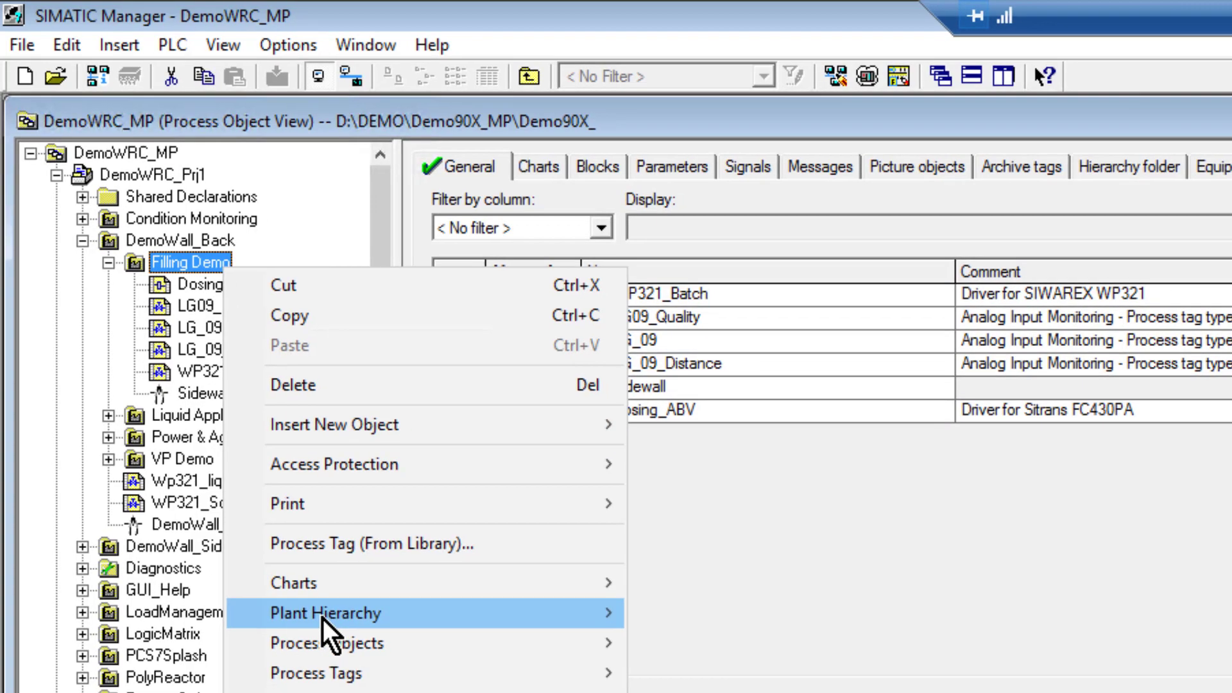
mouse_move(322, 616)
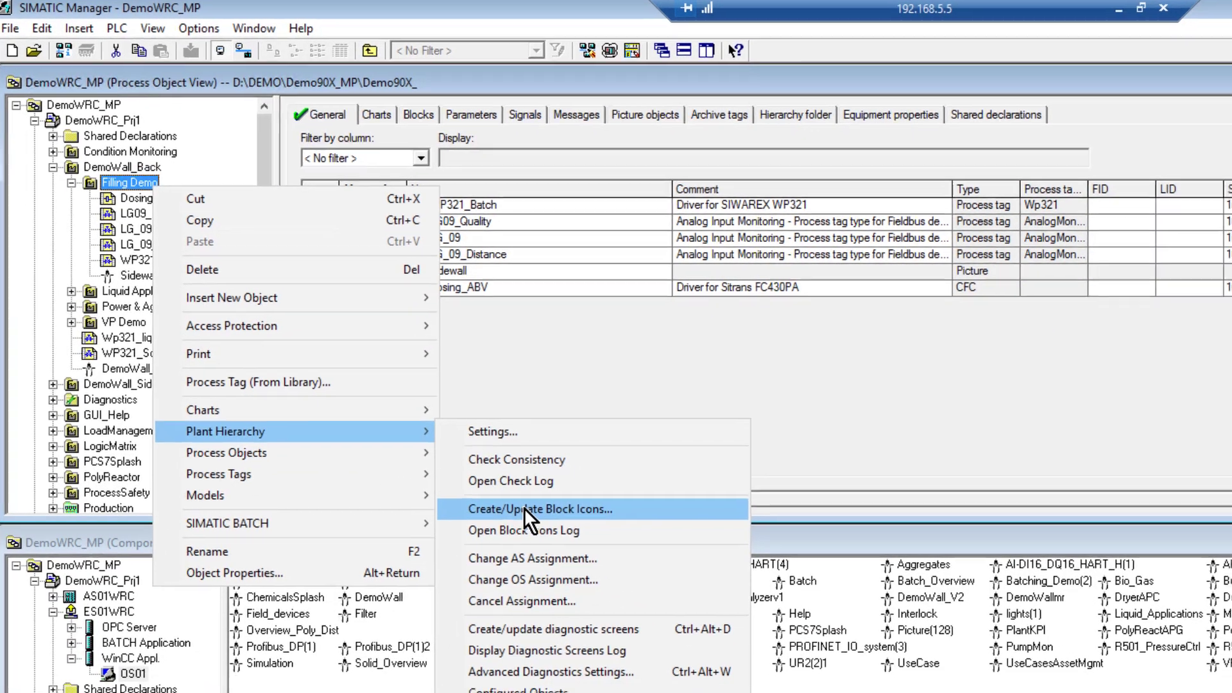
left_click(530, 511)
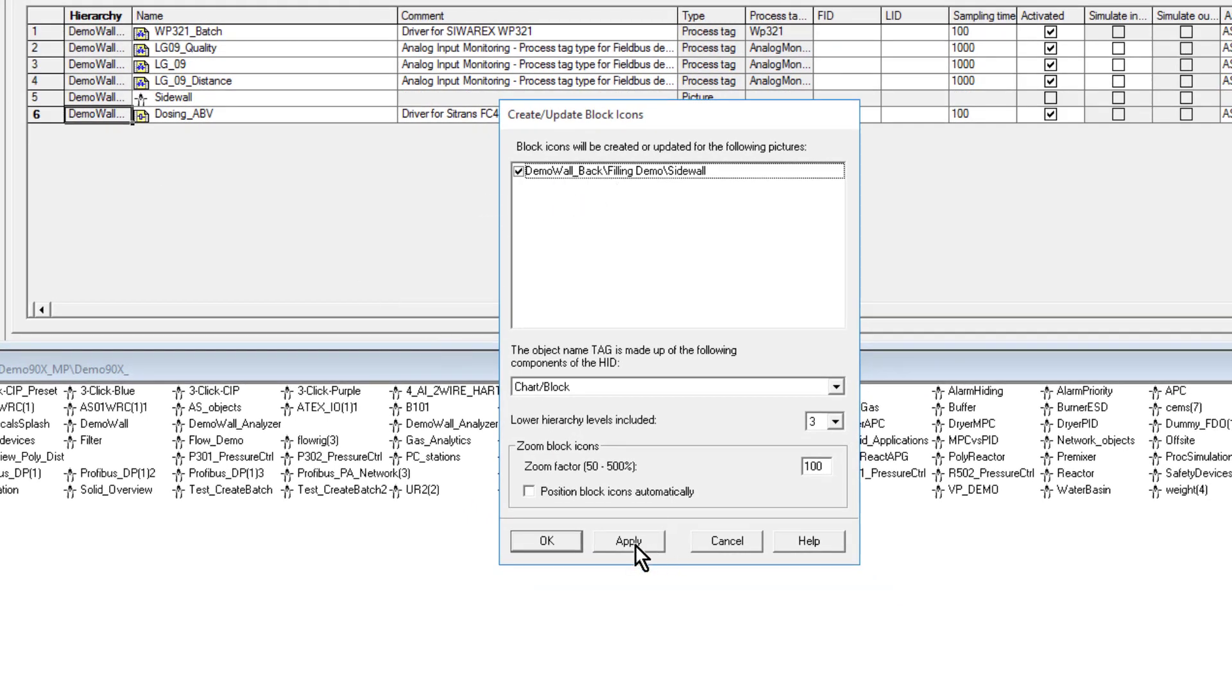
left_click(562, 493)
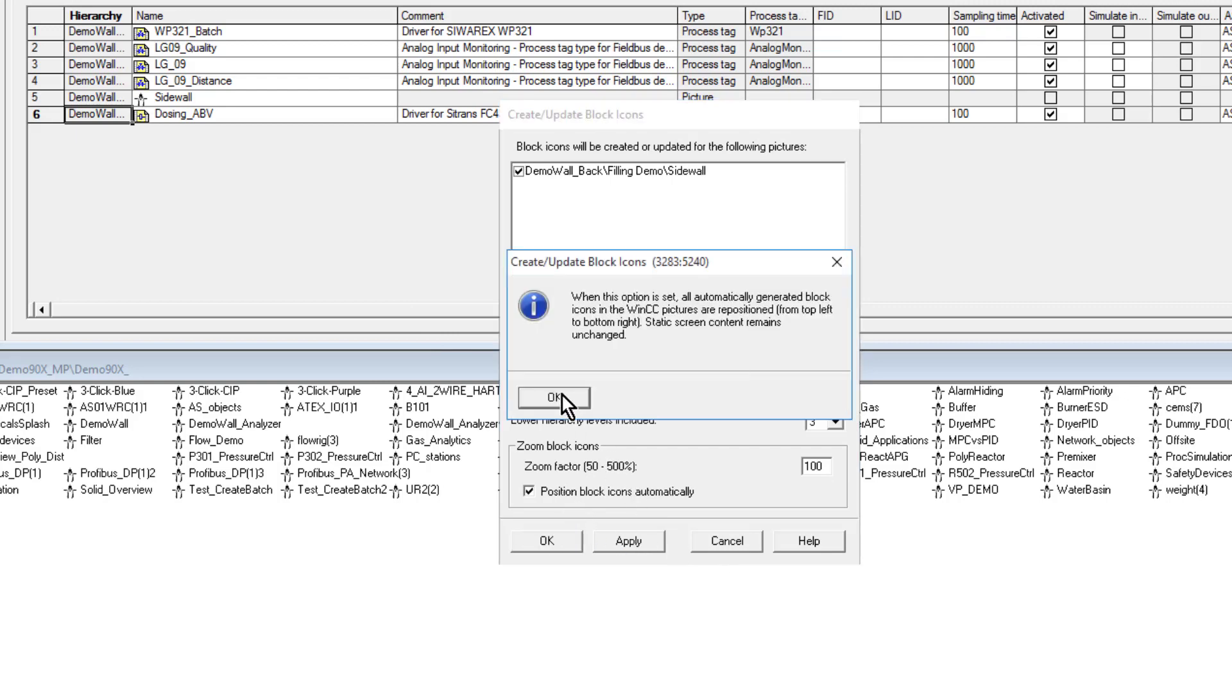
left_click(561, 394)
left_click(642, 540)
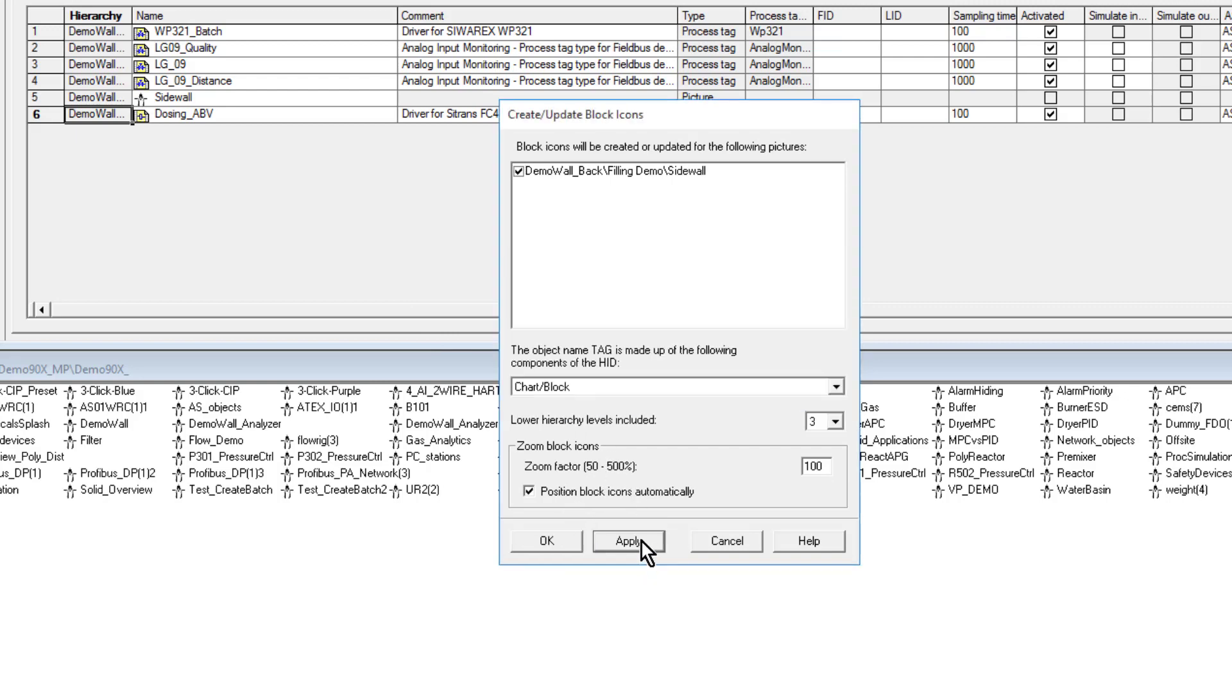
left_click(568, 540)
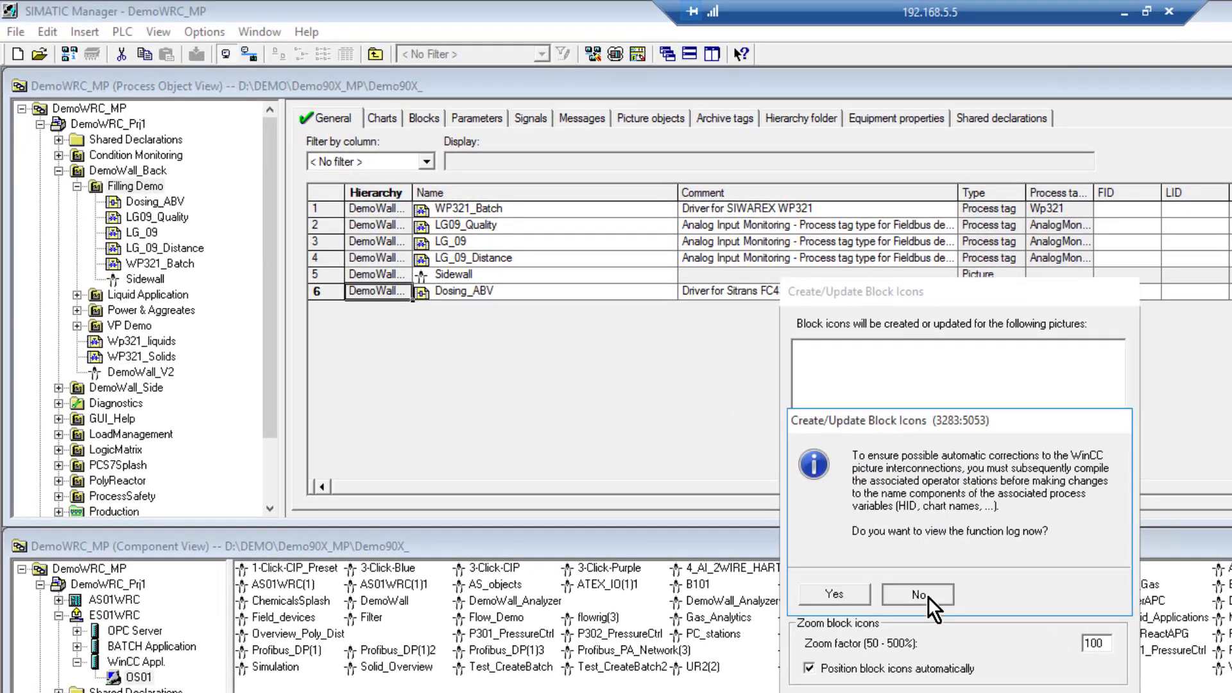
left_click(723, 436)
Compile operator station OS01 with the DemoWall_Back area, skipping the log afterwards.
left_click(138, 677)
right_click(136, 678)
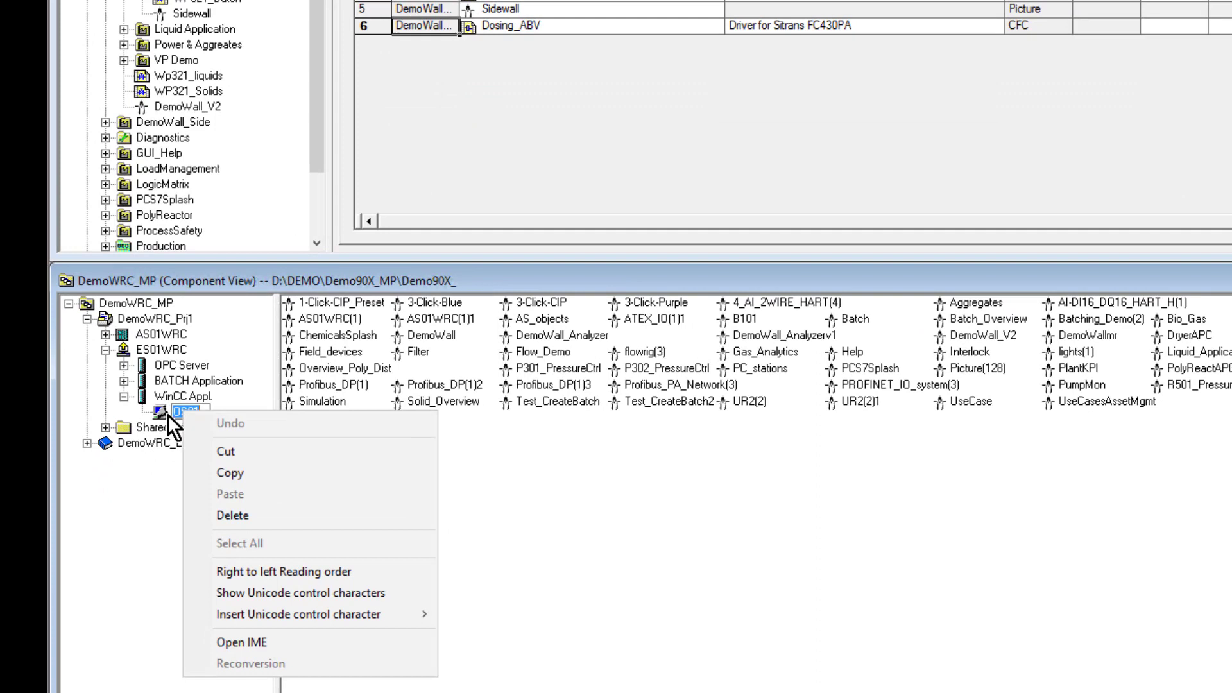
left_click(166, 411)
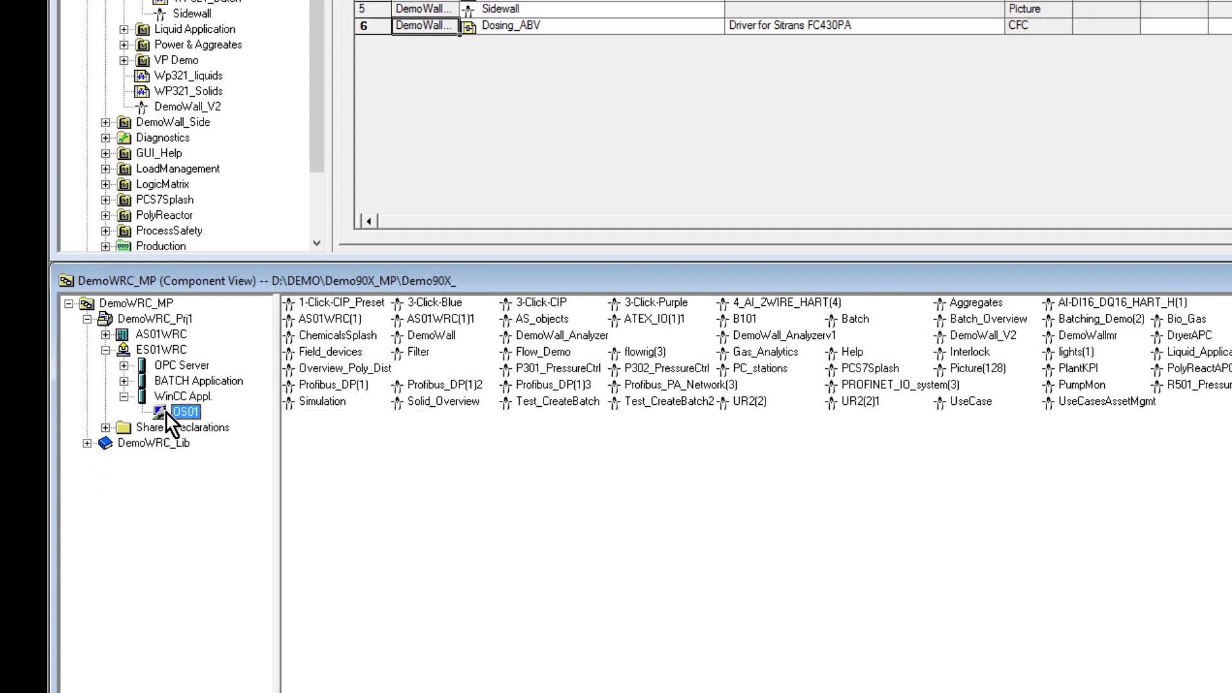
right_click(165, 411)
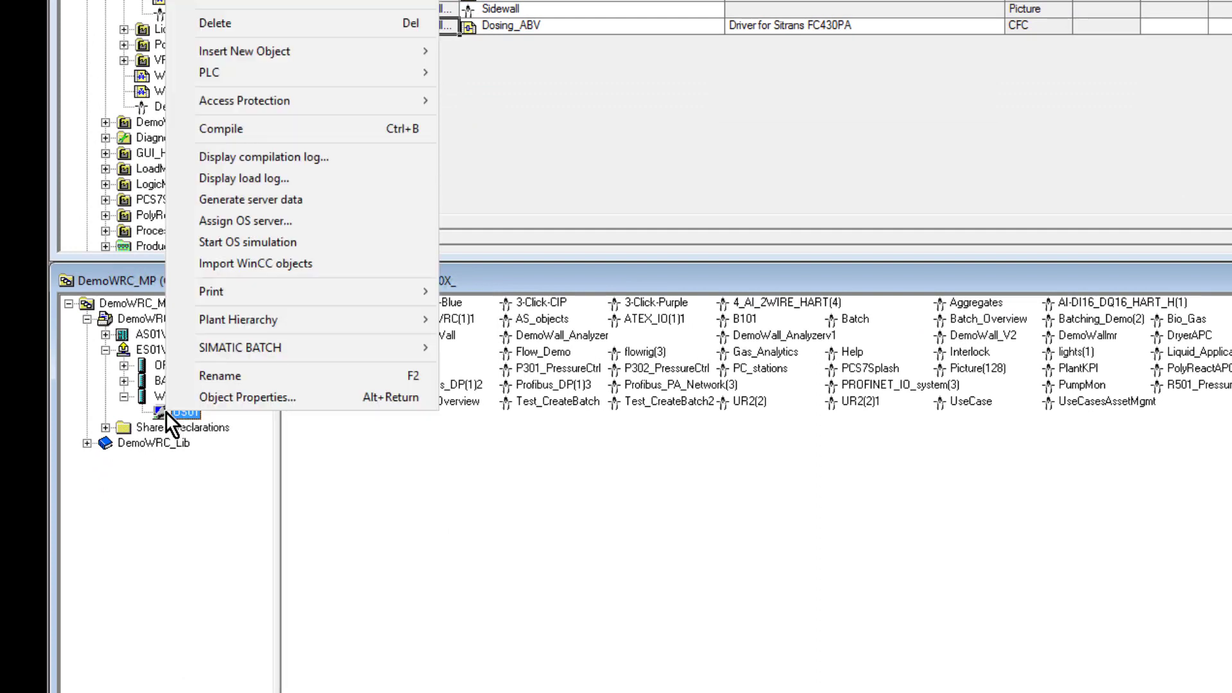
left_click(234, 130)
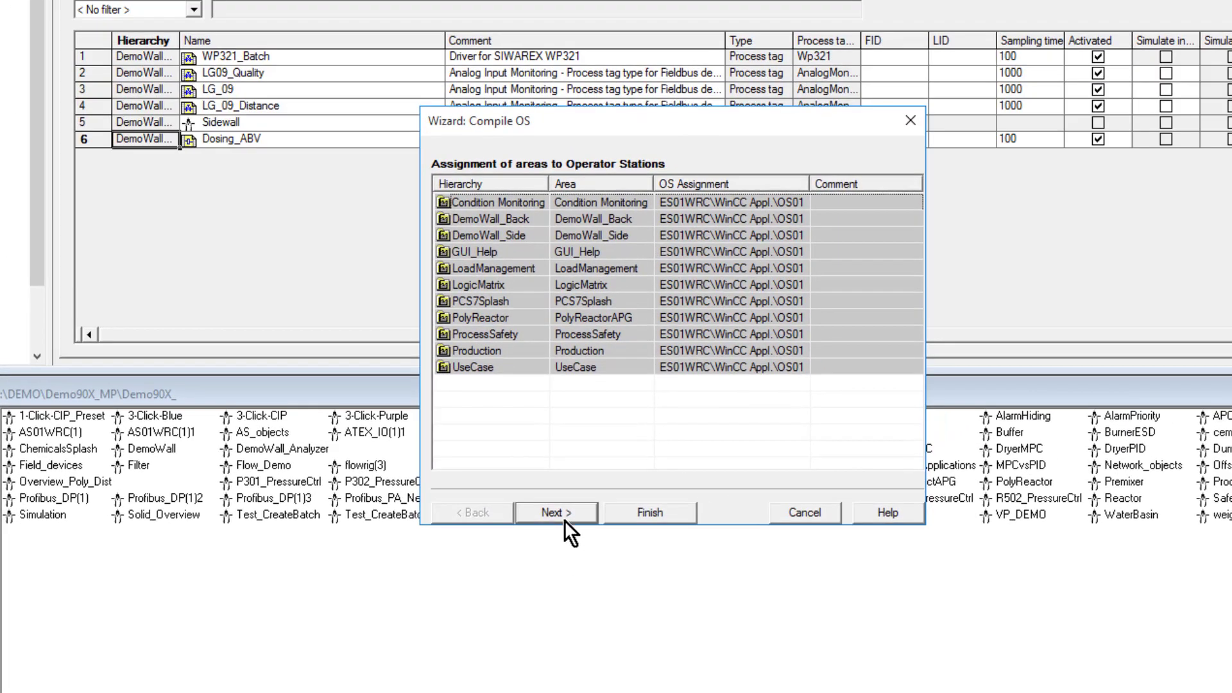
left_click(556, 513)
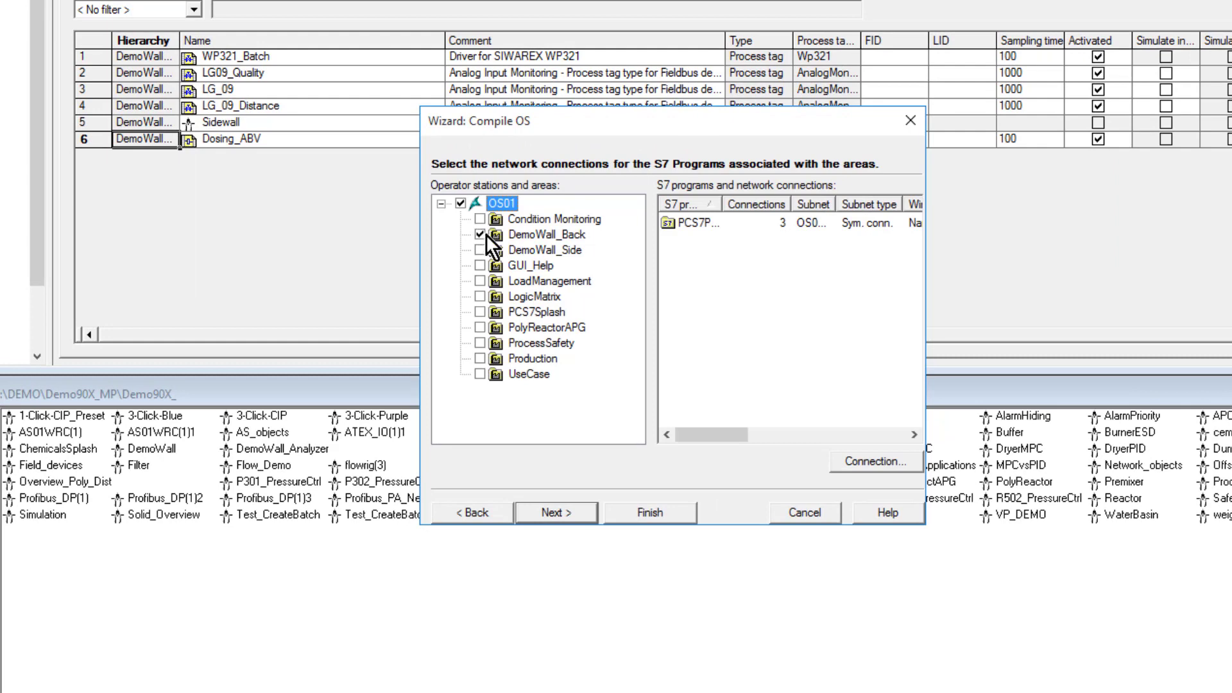
left_click(562, 510)
left_click(556, 507)
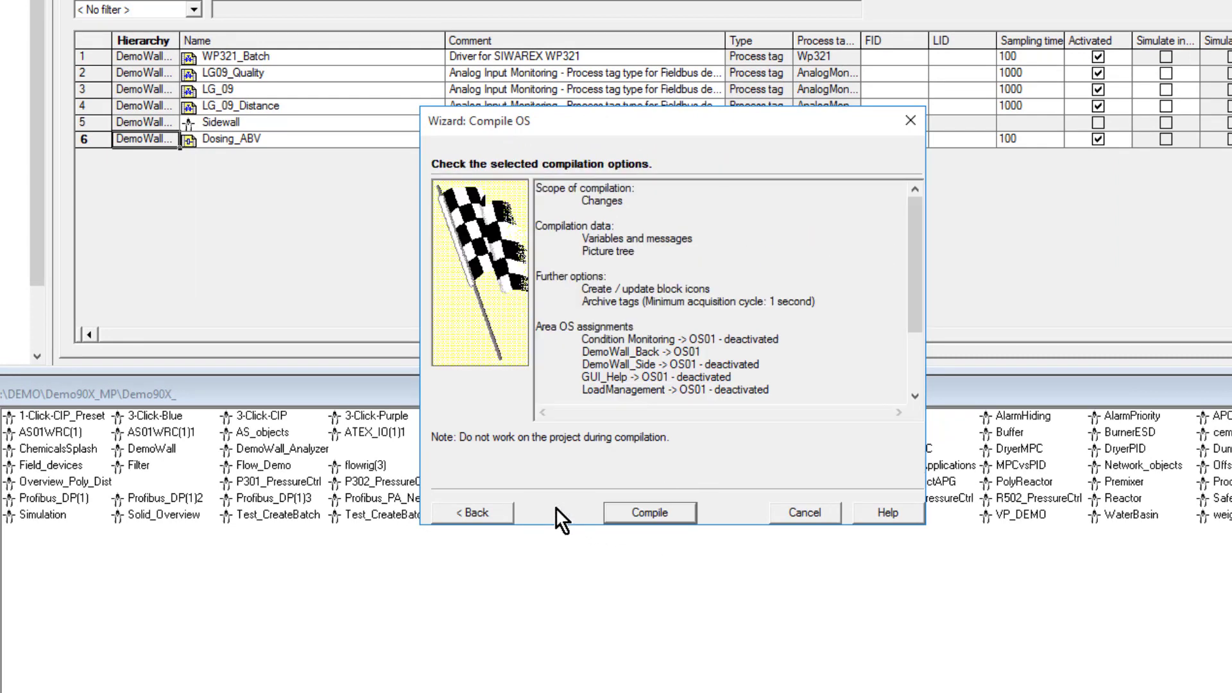
left_click(668, 512)
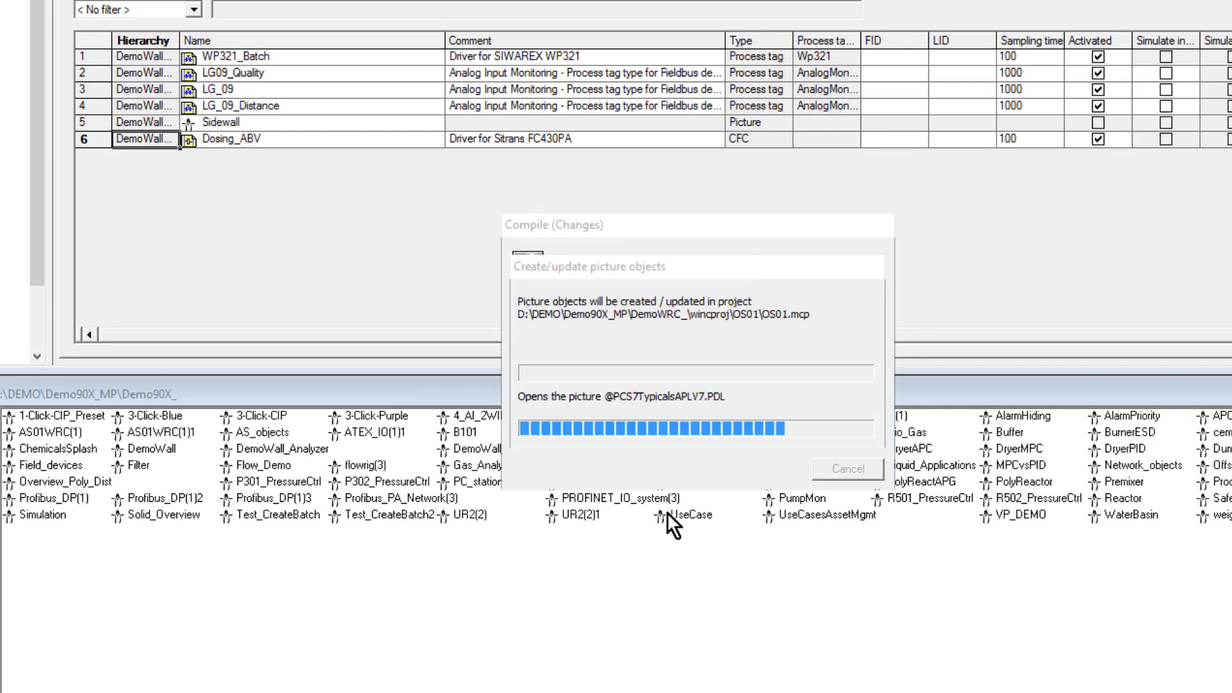
left_click(658, 399)
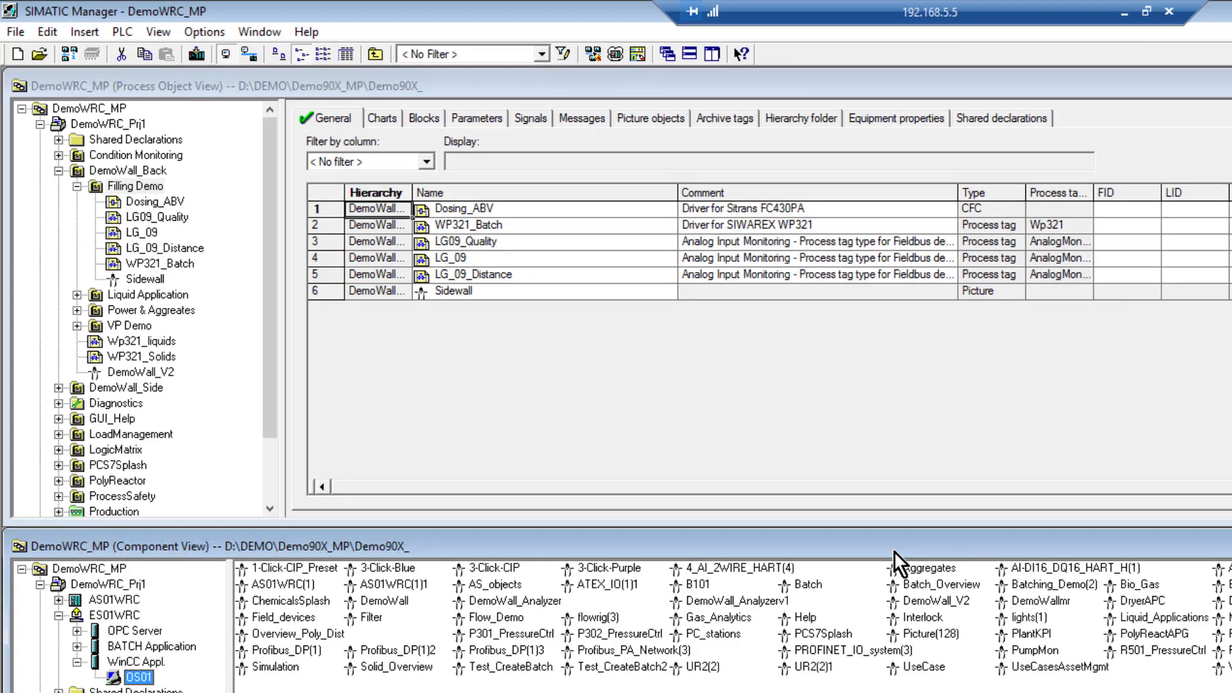
Select OS01 and bring up its PLC > Download context menu entry.
left_click(141, 678)
key("Return")
right_click(117, 679)
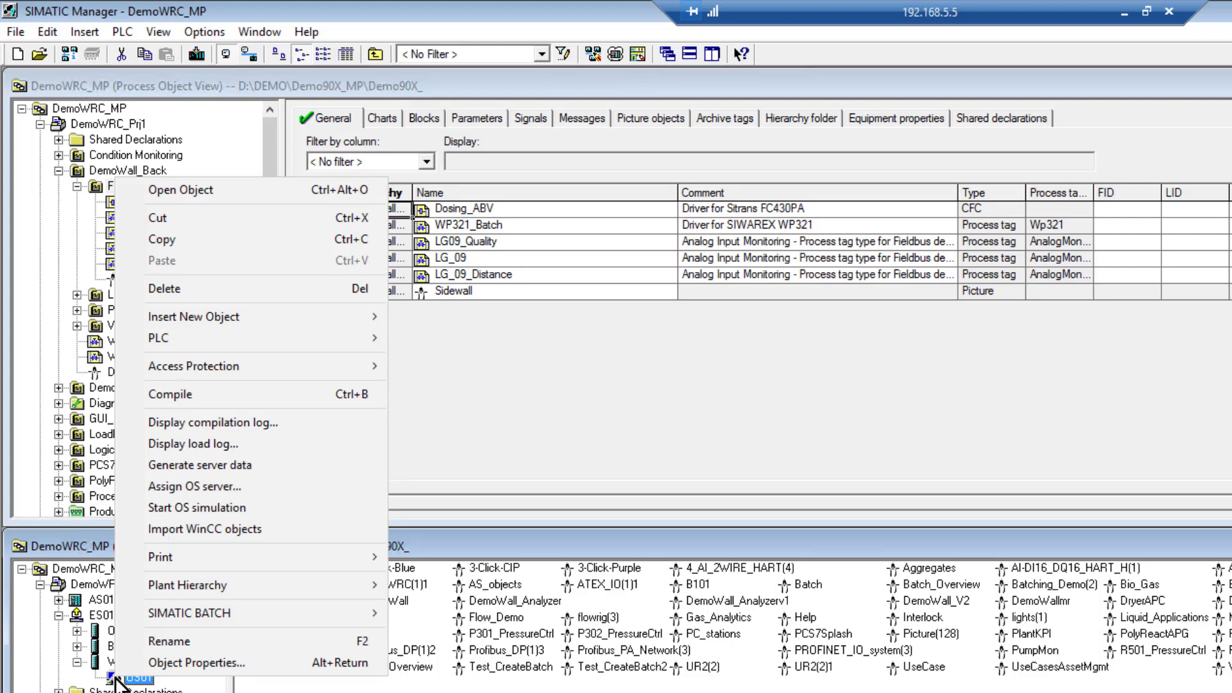
mouse_move(241, 333)
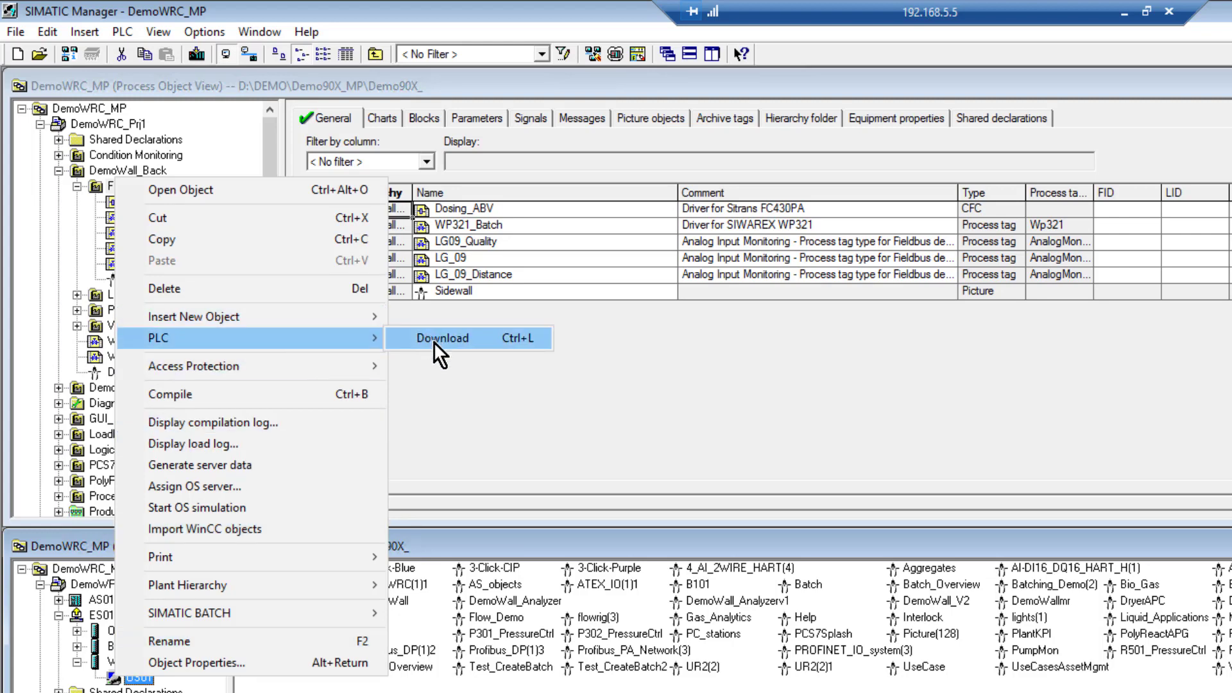
Open the Dosing_ABV/ABV_Flow faceplate on DemoWall_Back and read the device configuration data.
left_click(623, 395)
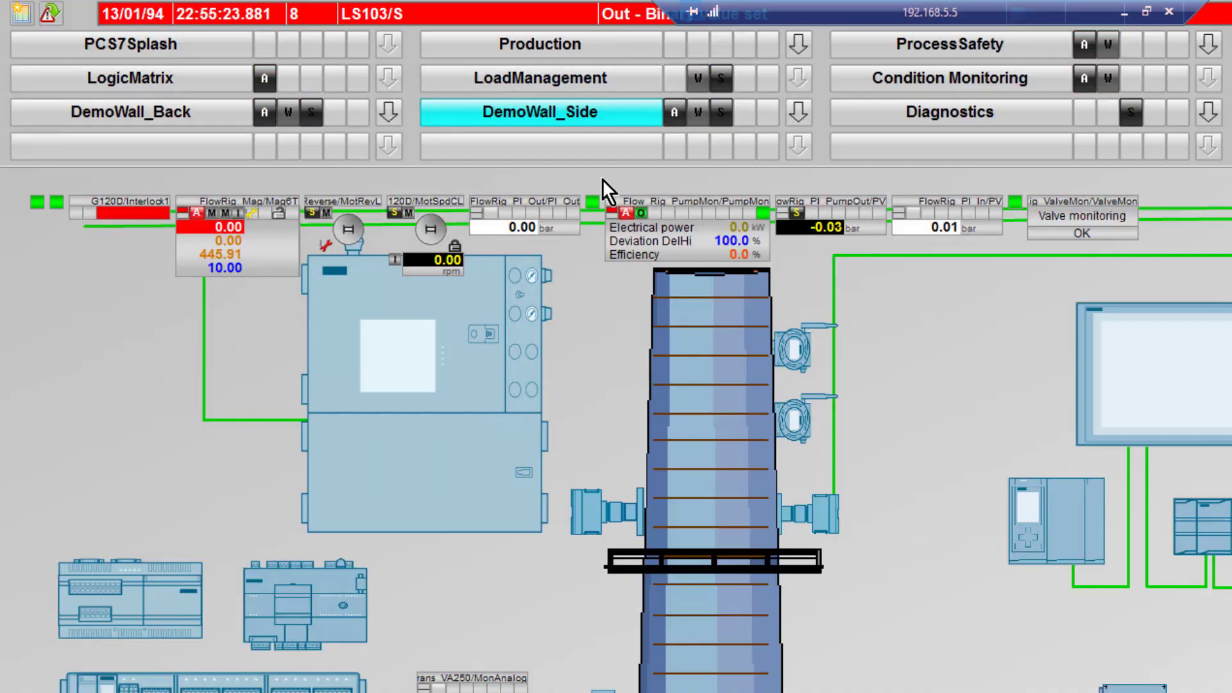
left_click(204, 126)
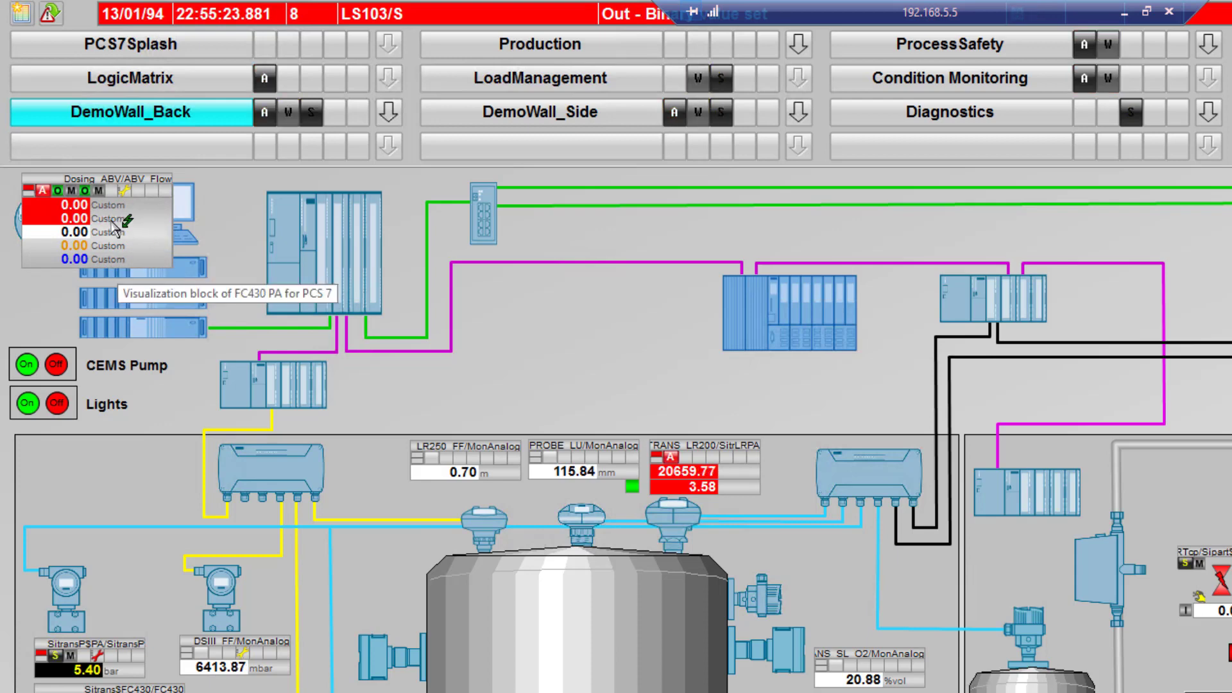
left_click(61, 224)
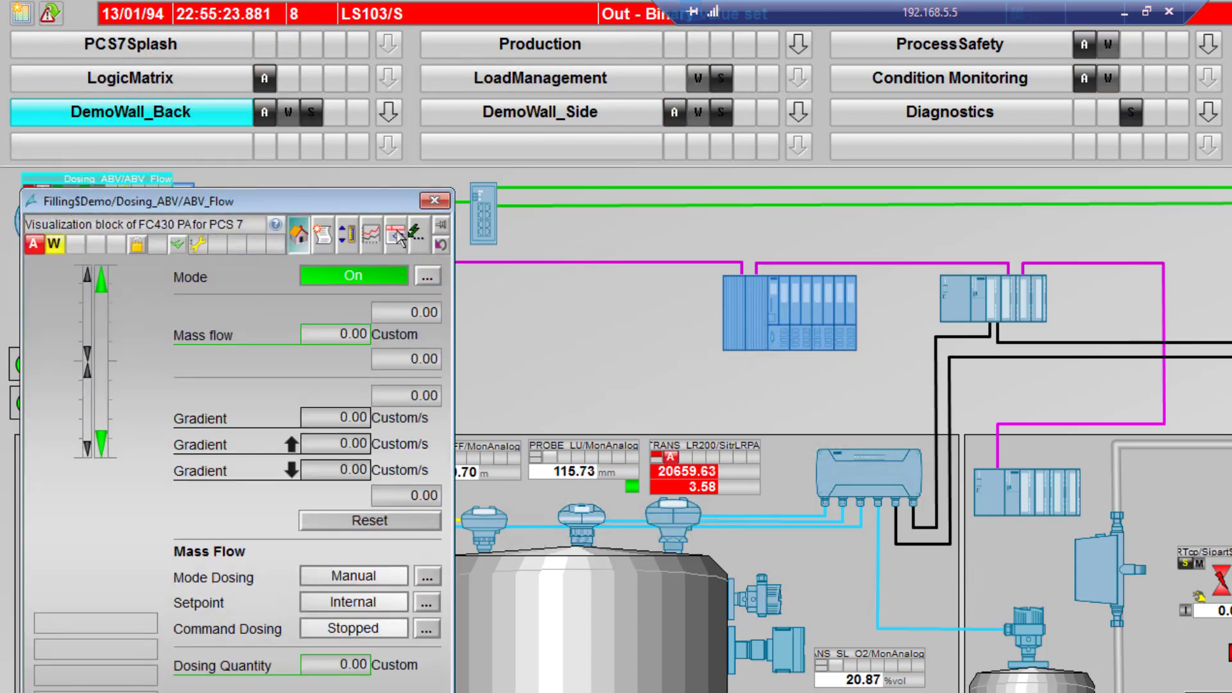
left_click(396, 235)
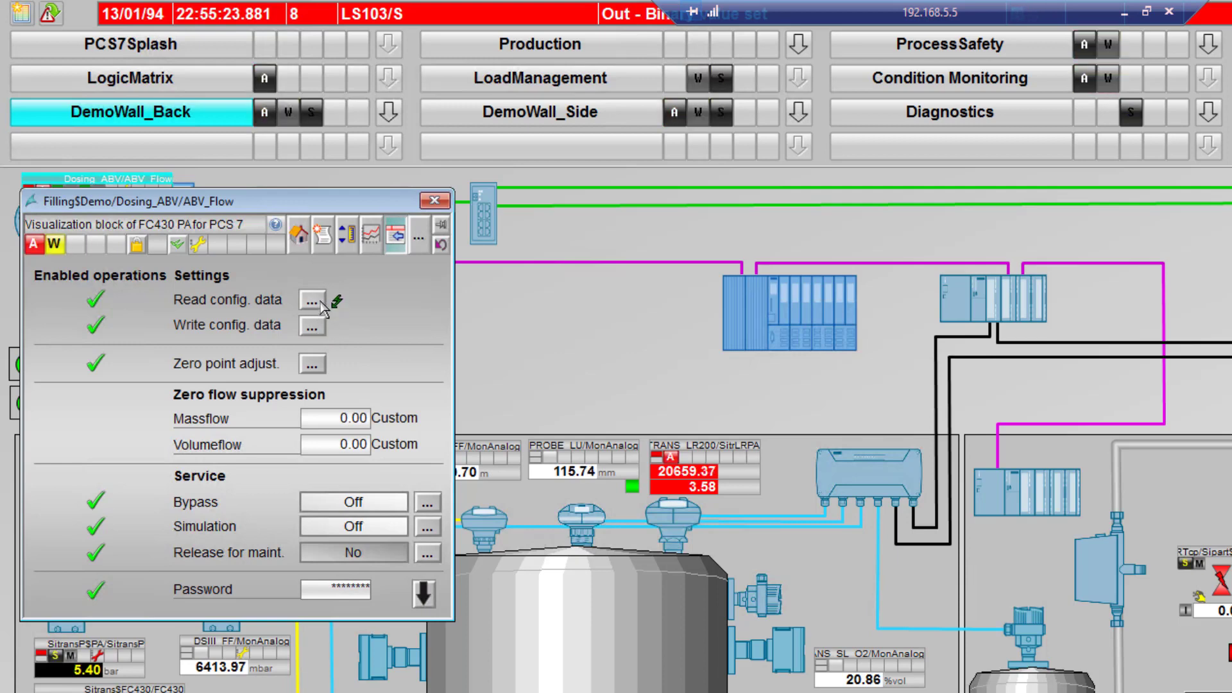
left_click(313, 300)
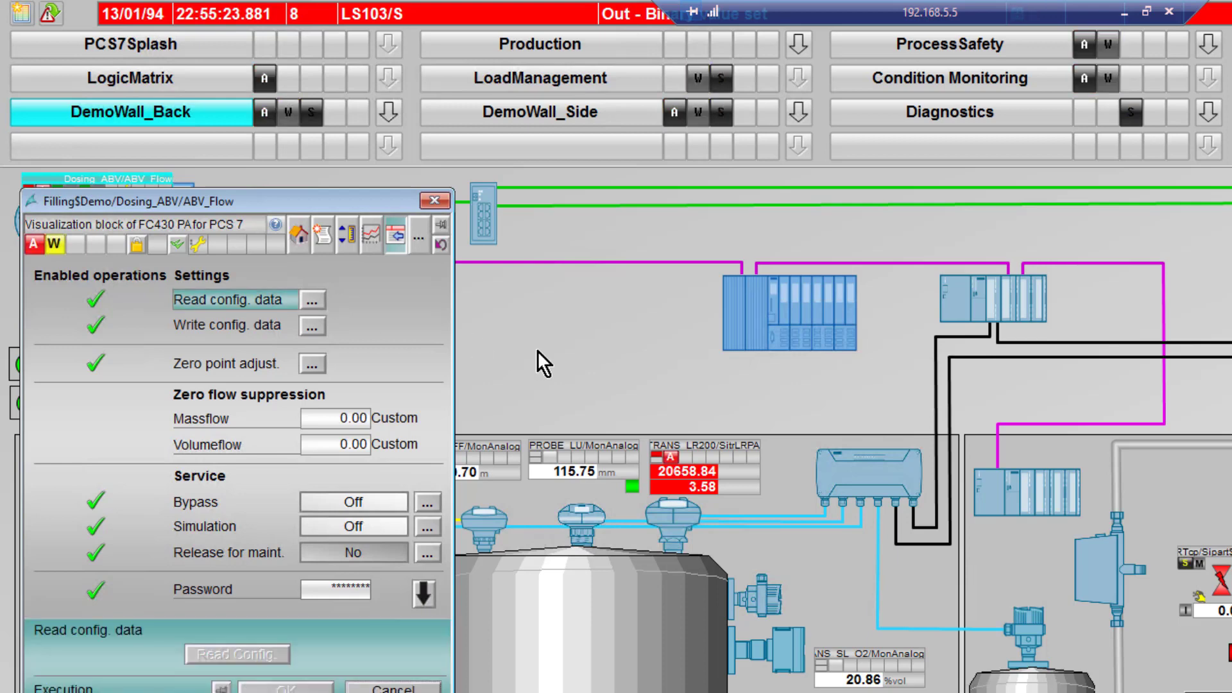
left_click(280, 657)
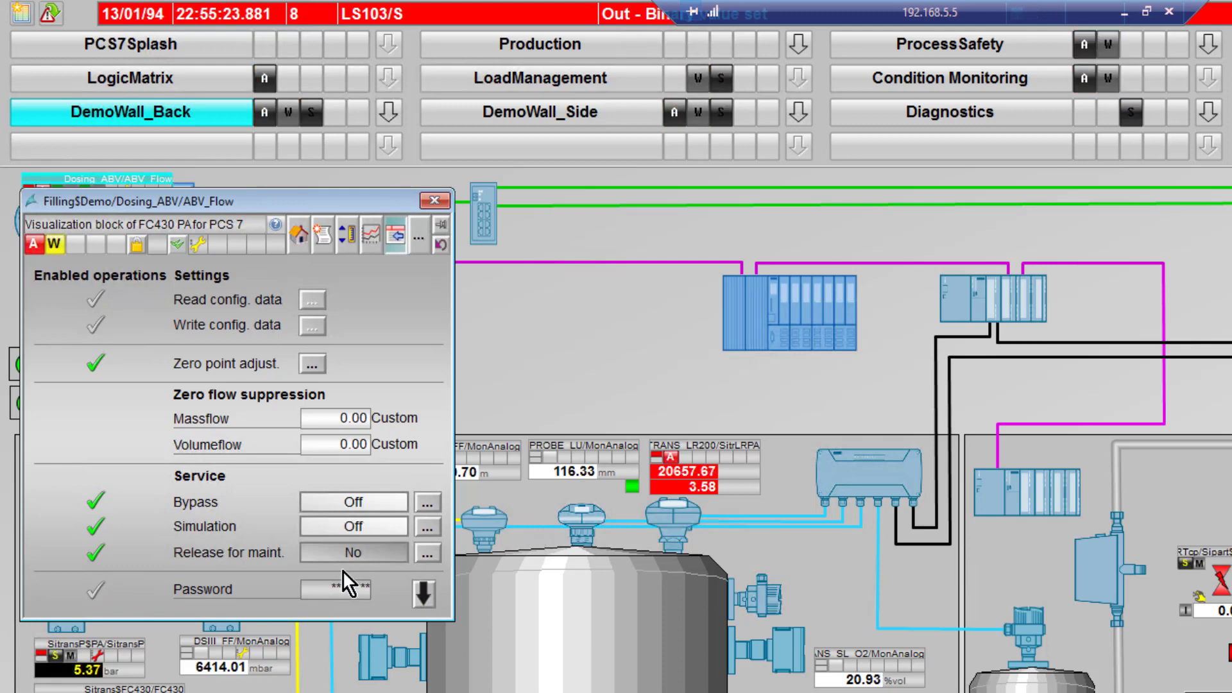
left_click(299, 235)
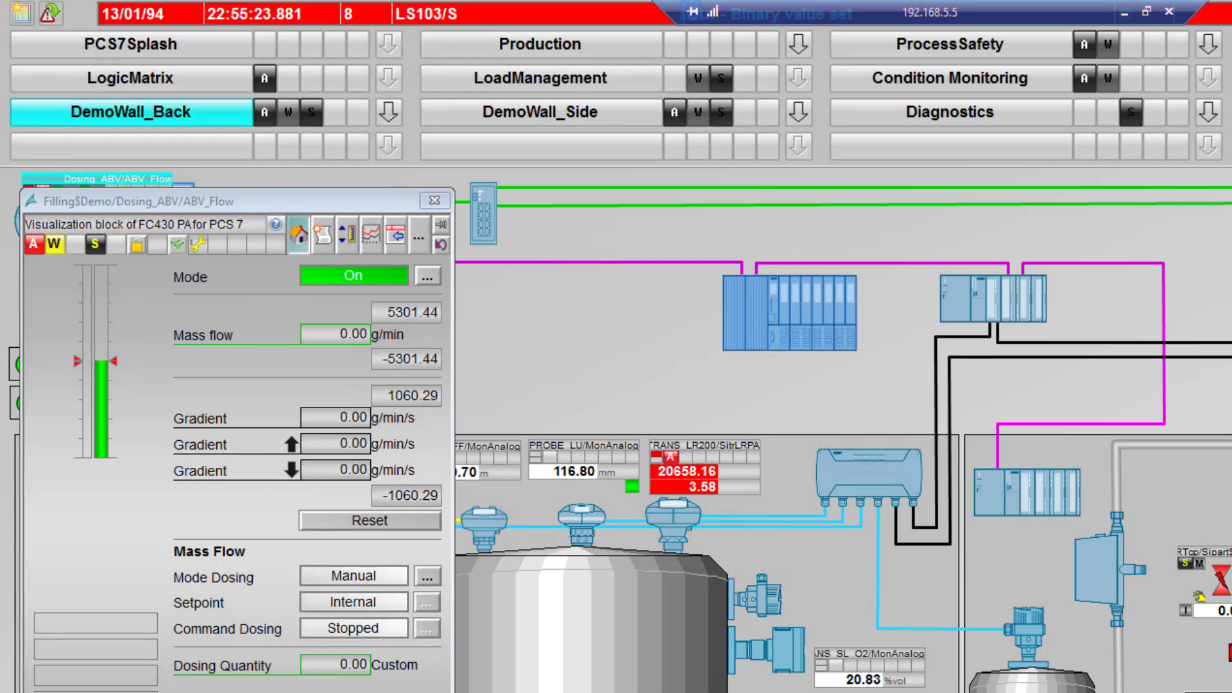
On the faceplate's Totalizer page, change the ABV totalizer direction from Balanced to Positive.
left_click(396, 234)
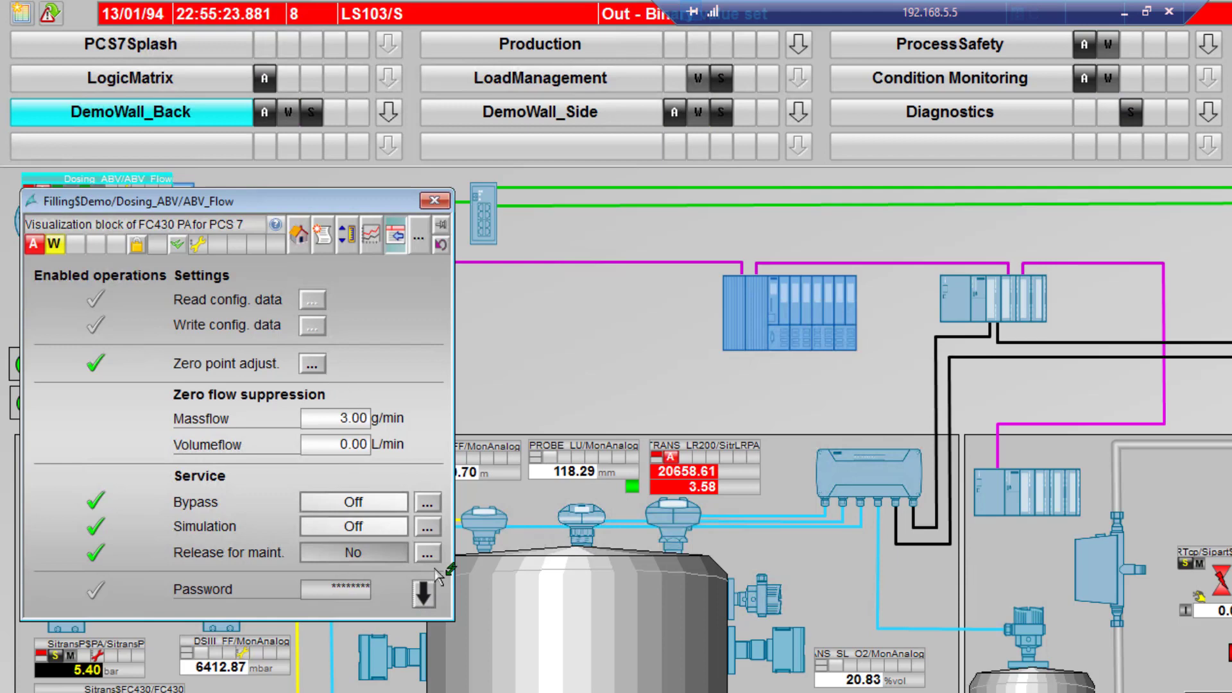
left_click(425, 592)
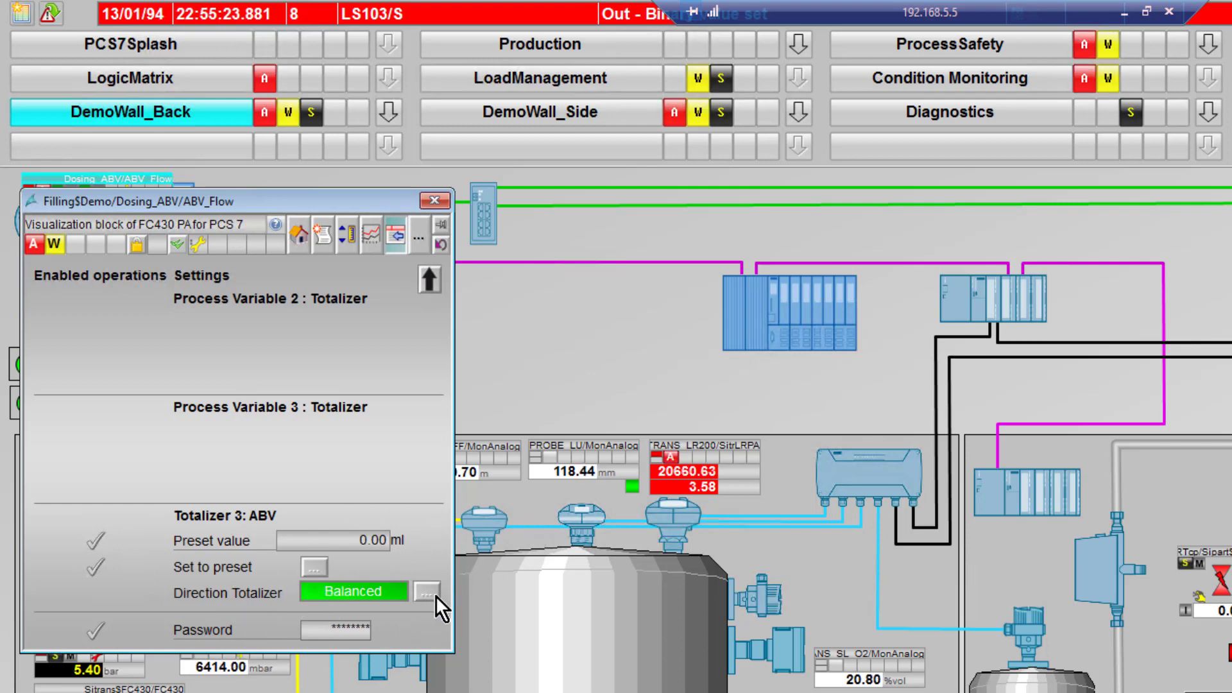
left_click(429, 279)
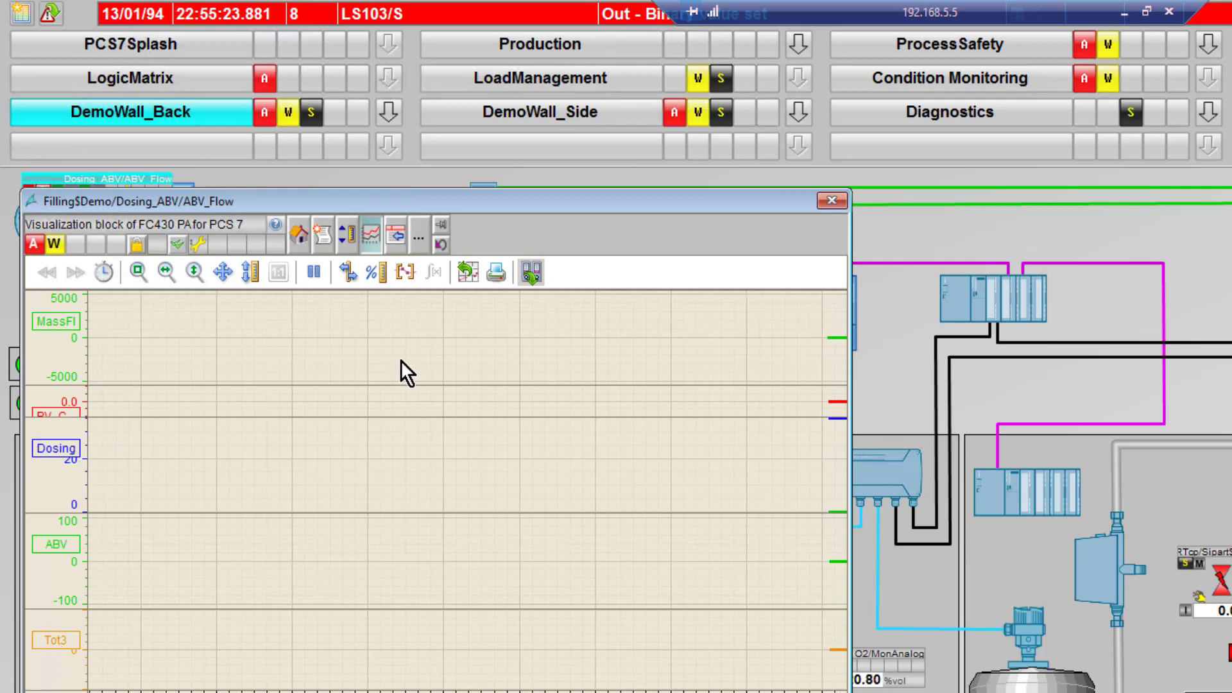
Leave the faceplate's trend view and page down to its further limit settings.
left_click(299, 237)
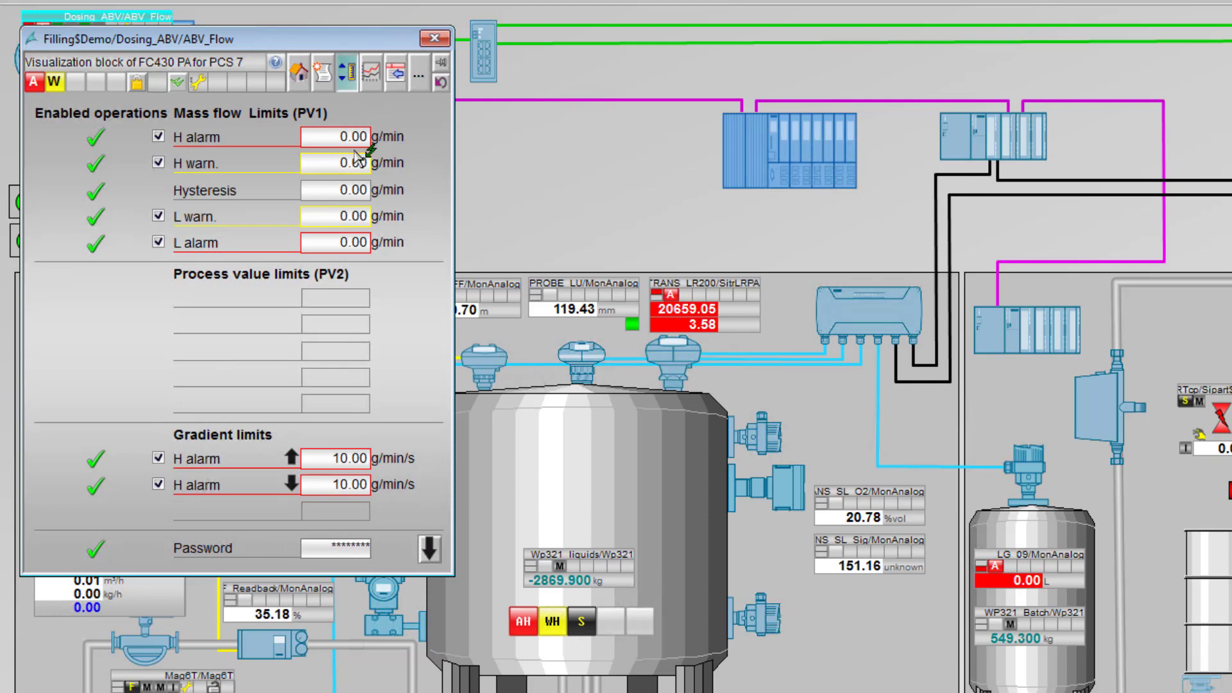
left_click(430, 553)
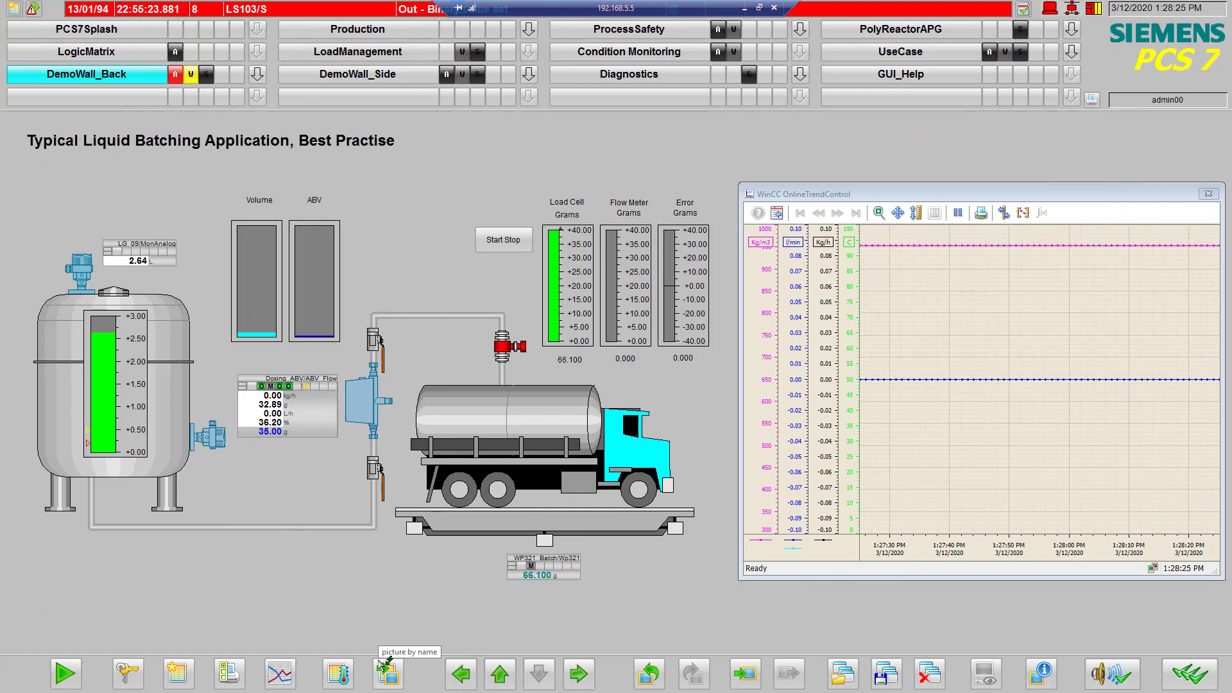
Close the ABV_Flow faceplate and switch from WinCC Runtime to the Dosing_ABV CFC chart.
left_click(279, 417)
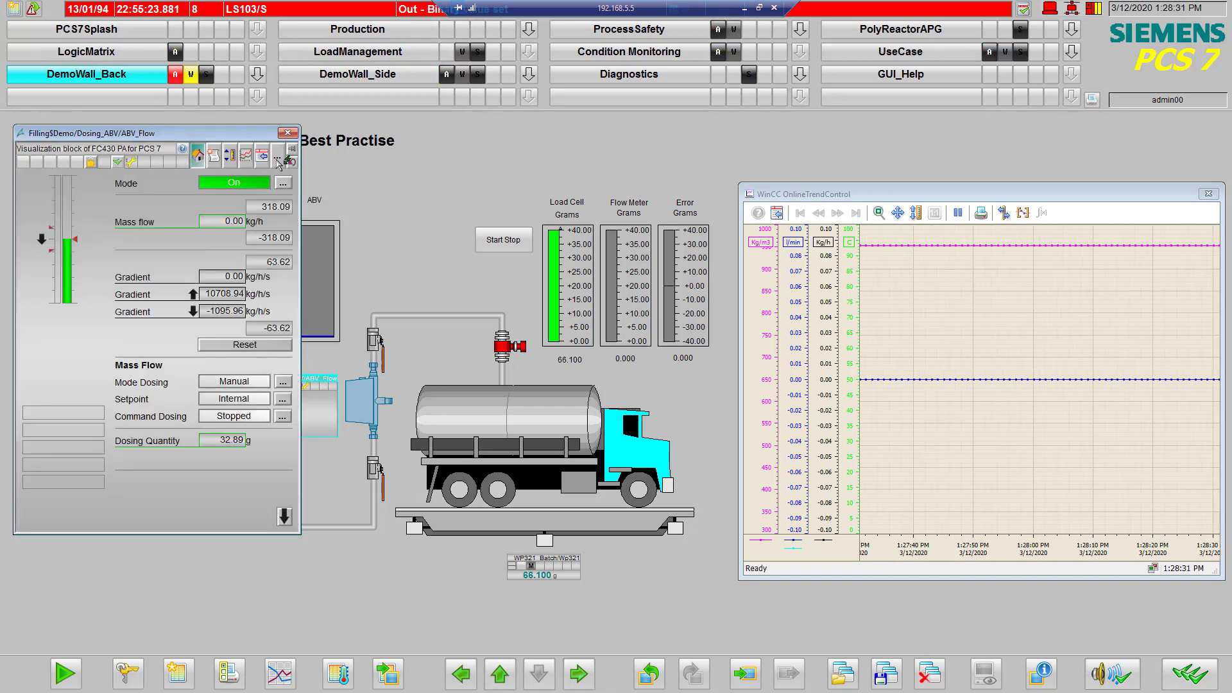
left_click(278, 156)
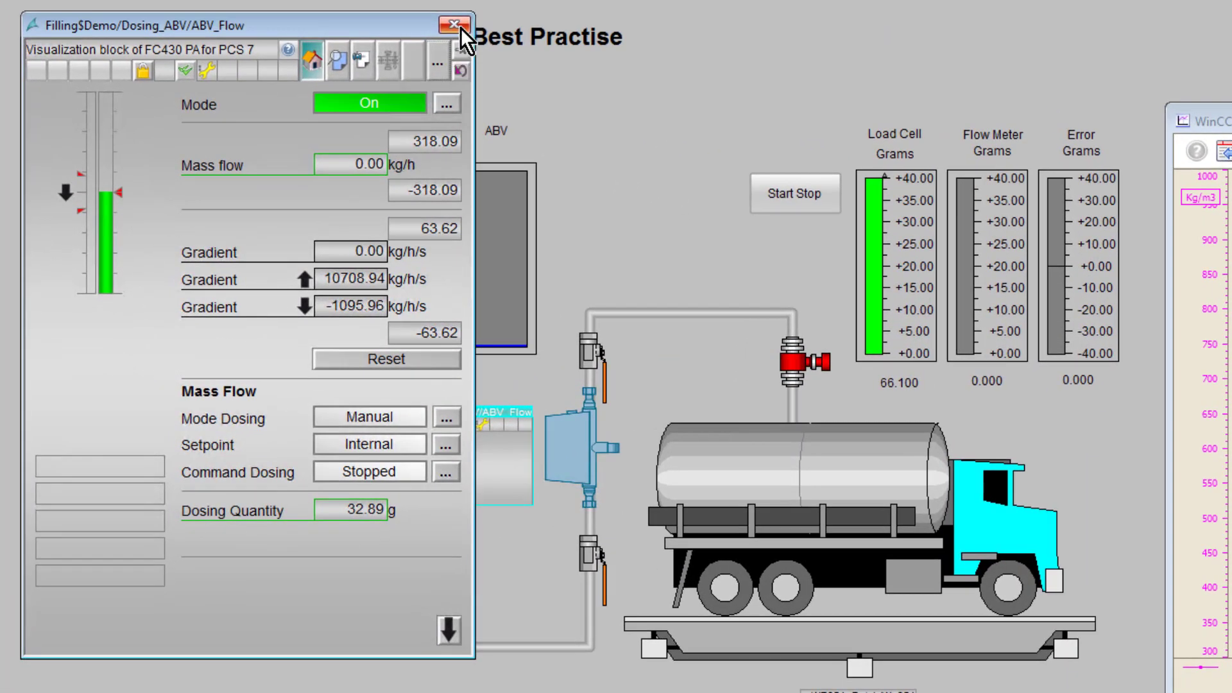
left_click(454, 25)
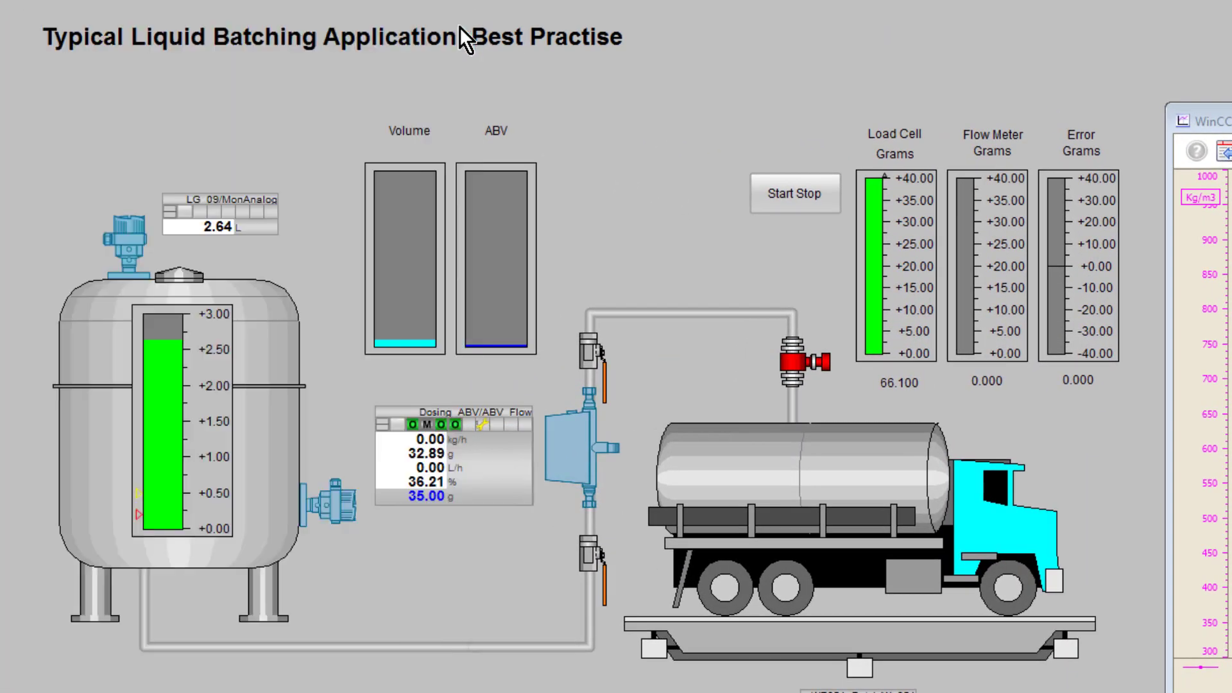
key("alt+Tab")
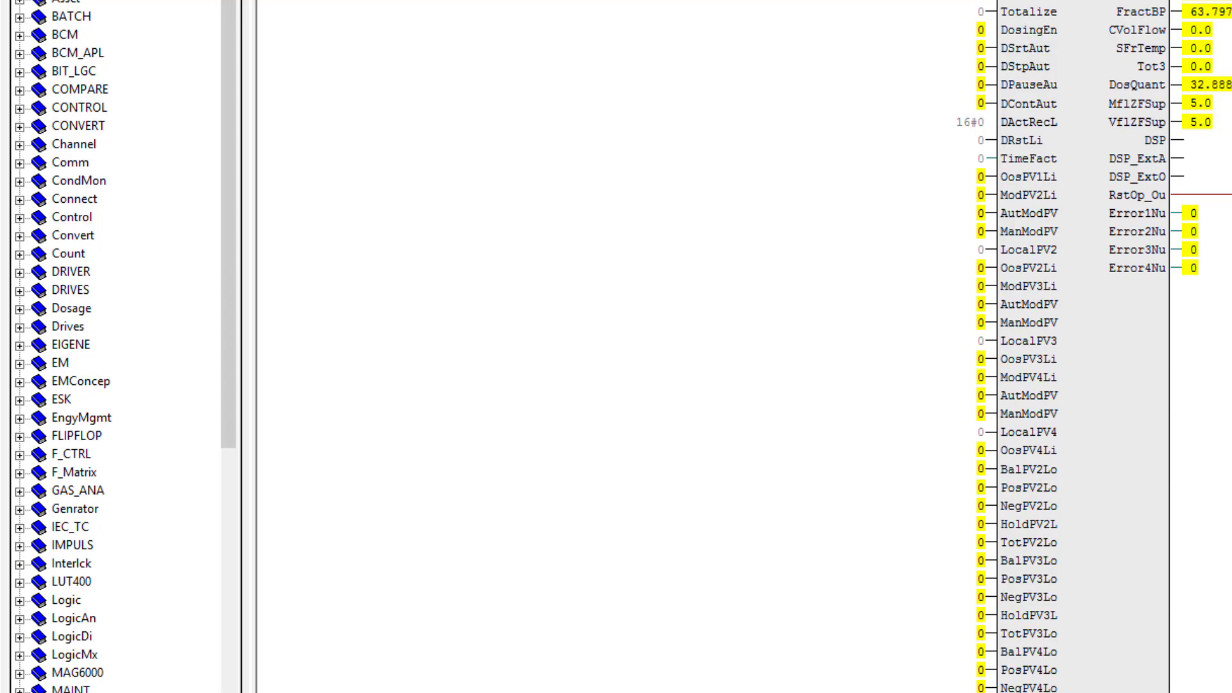
With test mode on, set the ABV_Flow block's DosingEn input value to 1 in its Object Properties.
left_click(51, 19)
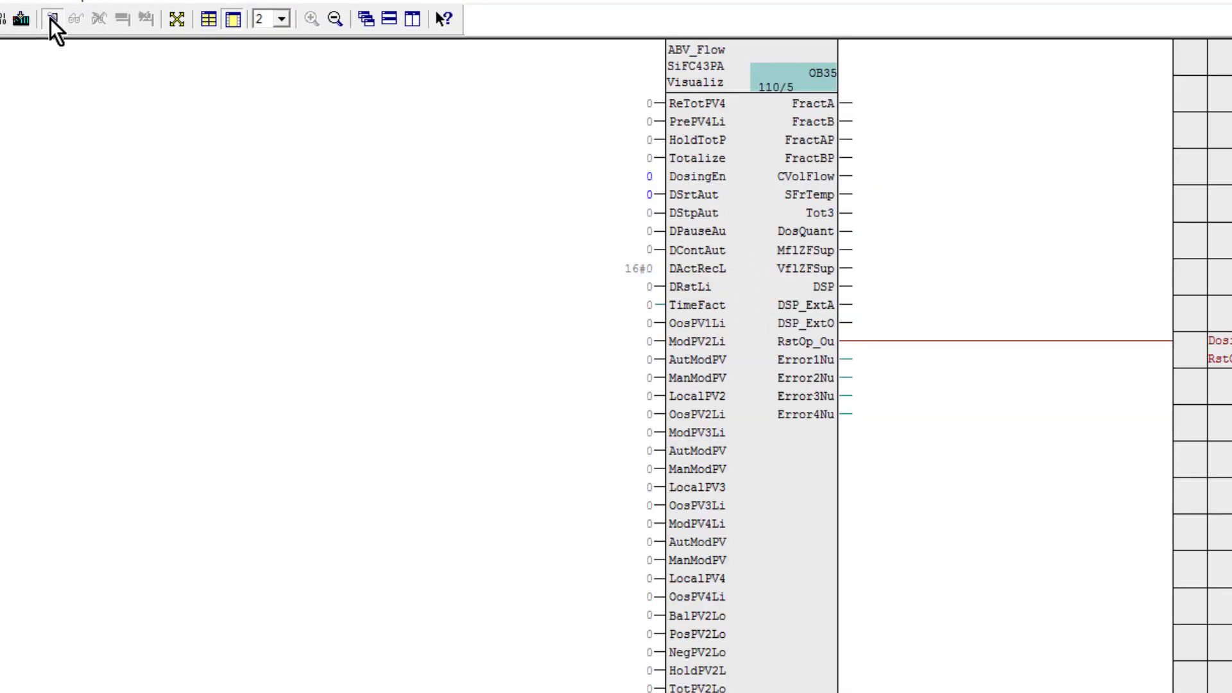
left_click(51, 19)
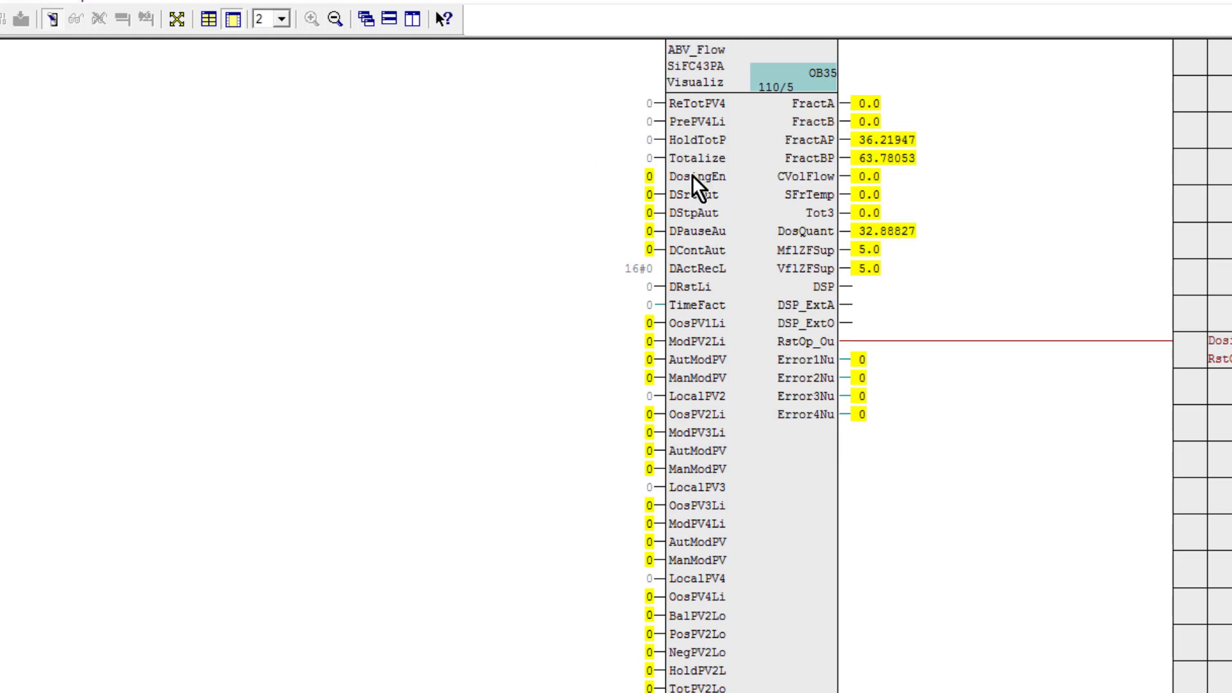
mouse_move(693, 189)
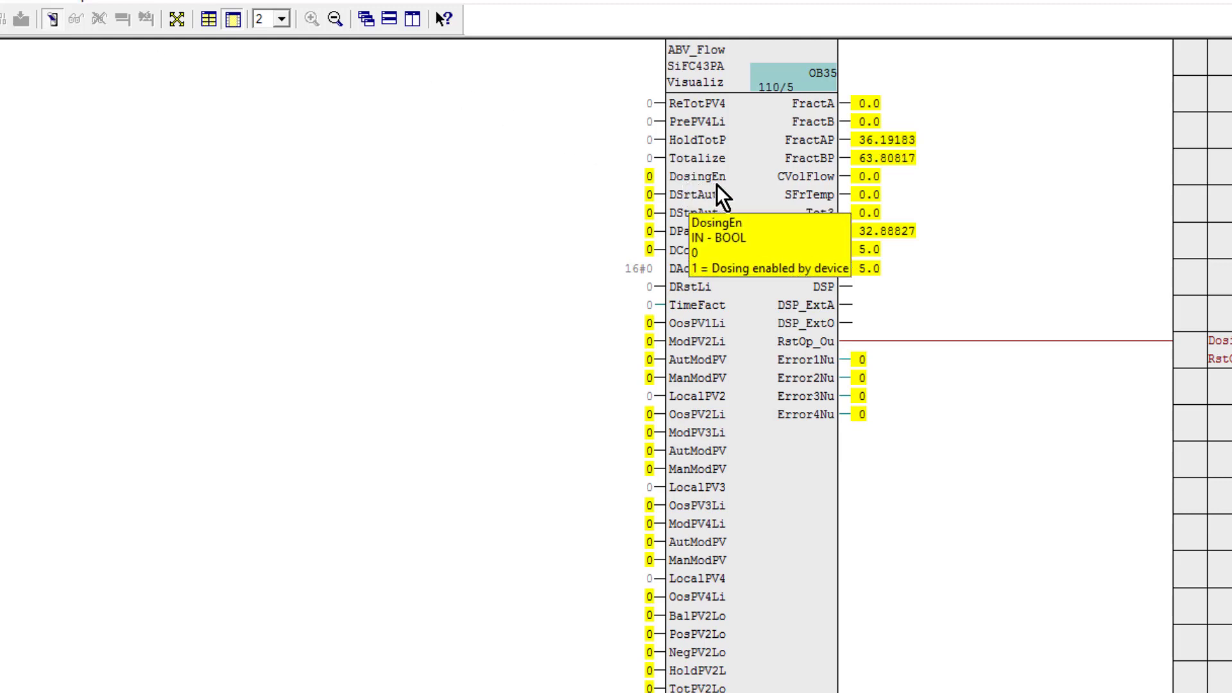
right_click(717, 177)
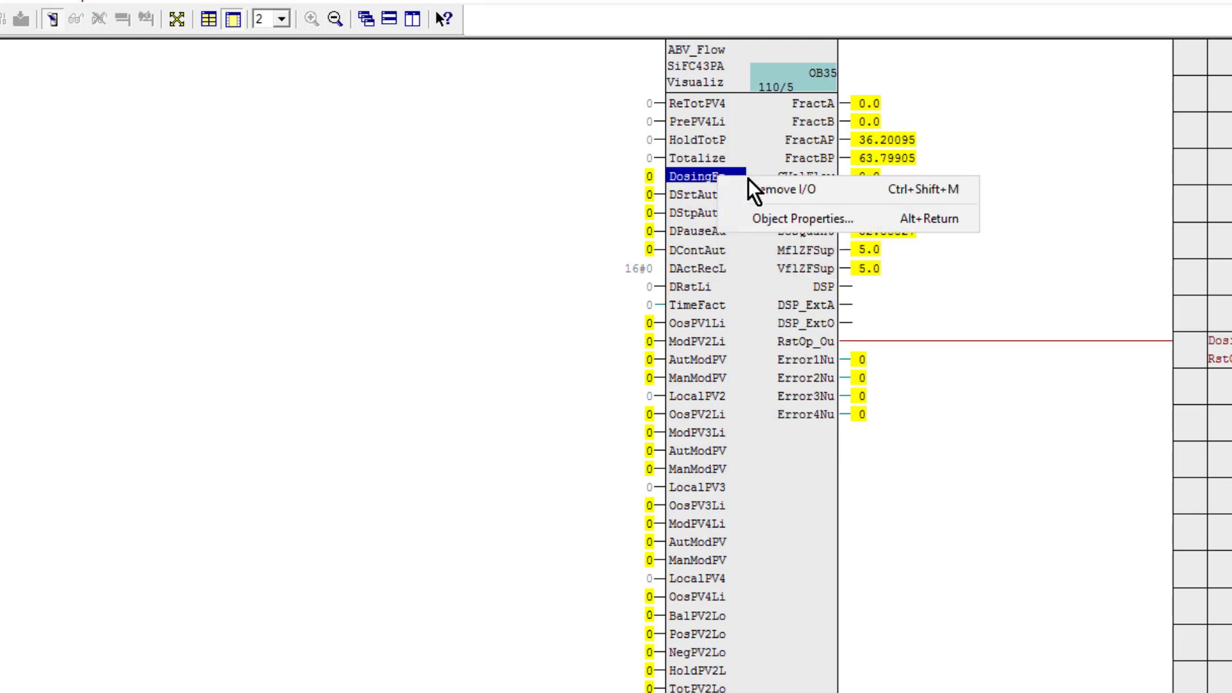
key("alt+Return")
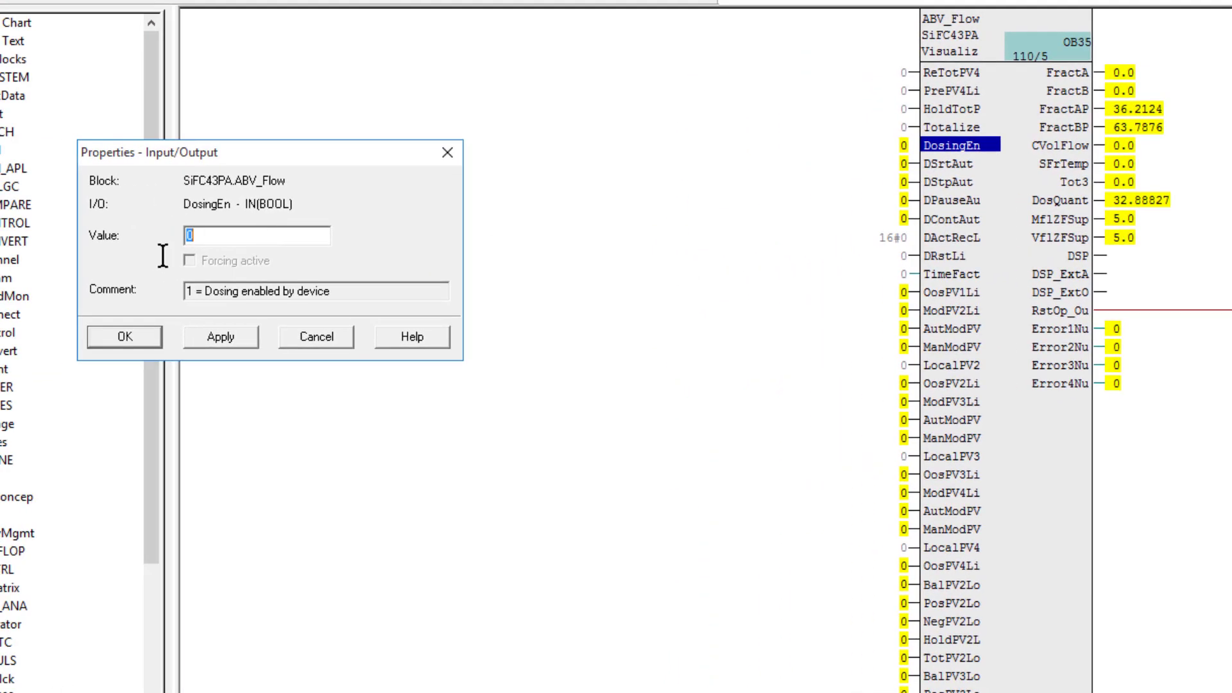
type("1")
left_click(239, 336)
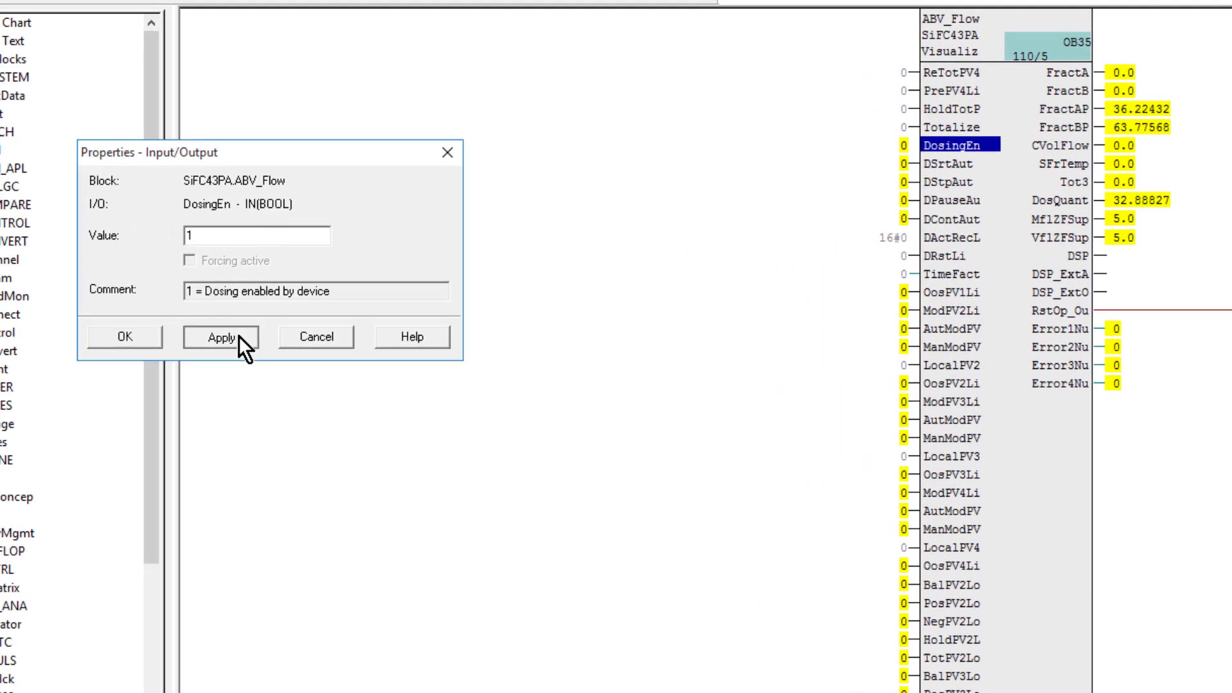
left_click(112, 338)
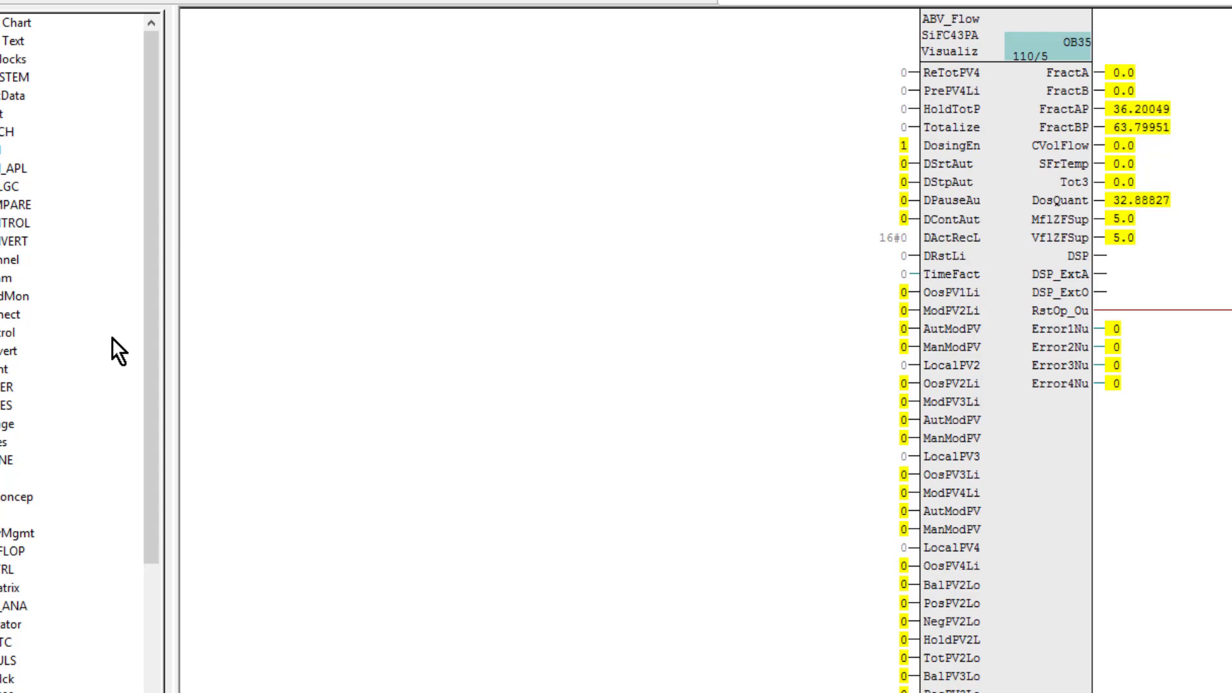
Leave CFC test mode and open the Filling Demo picture through the DemoWall_Back area tree.
left_click(309, 1)
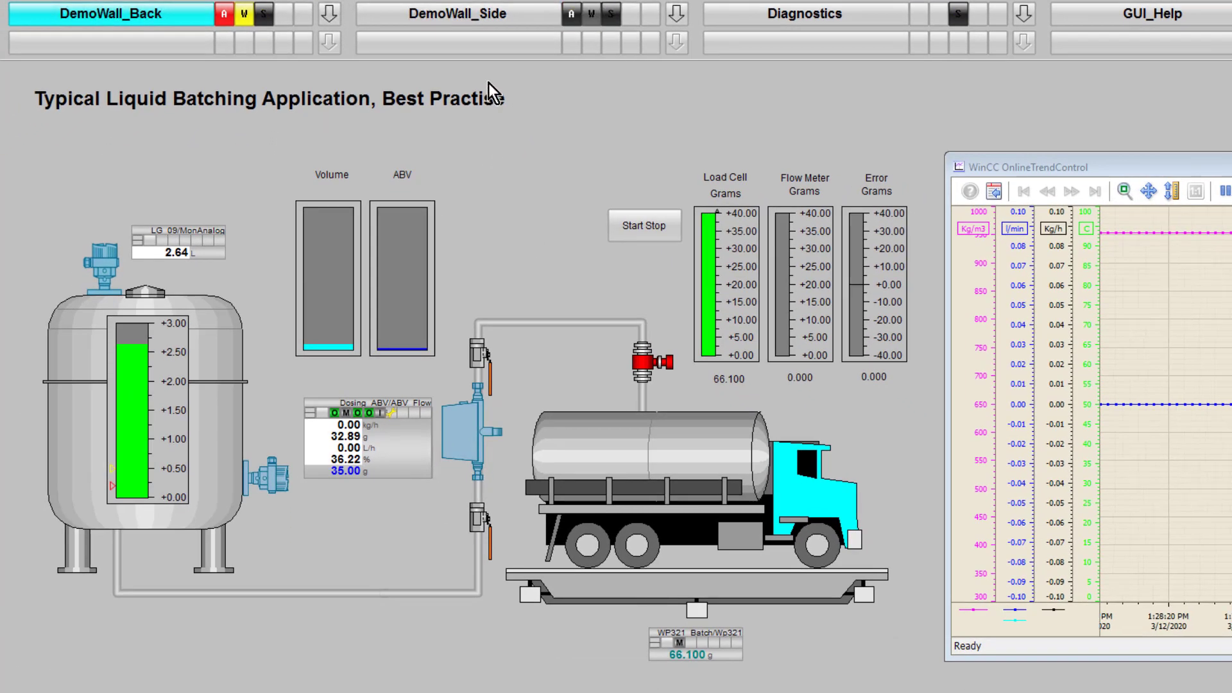
left_click(148, 50)
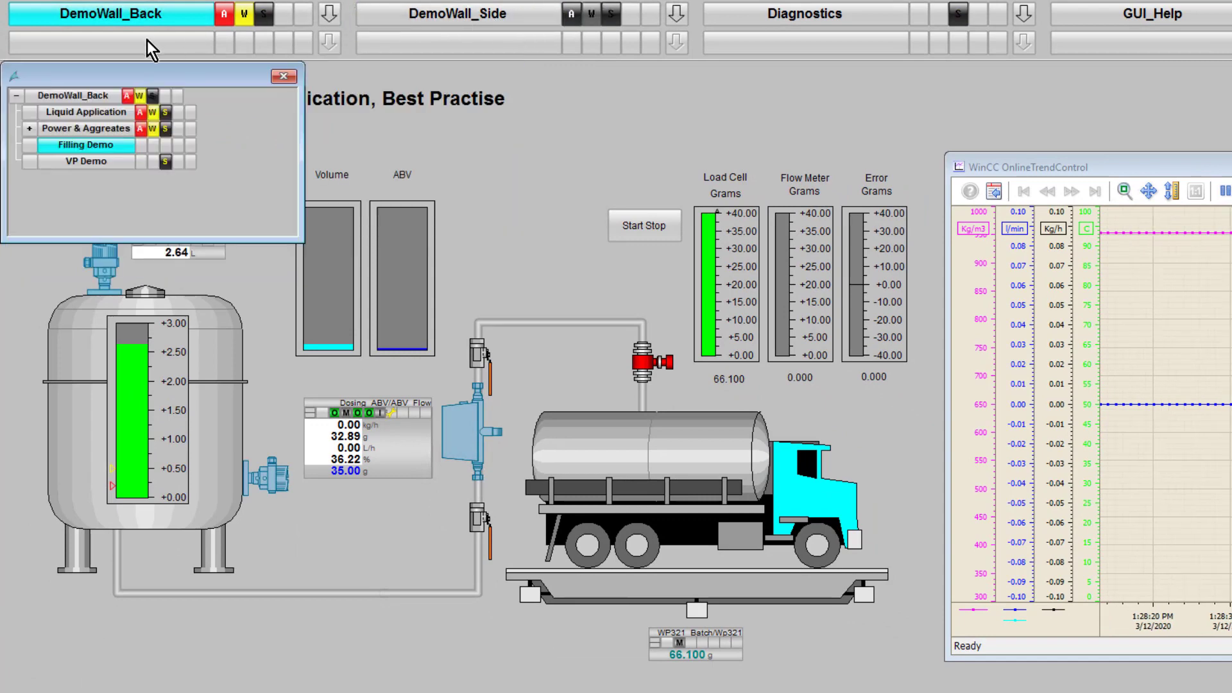
left_click(77, 95)
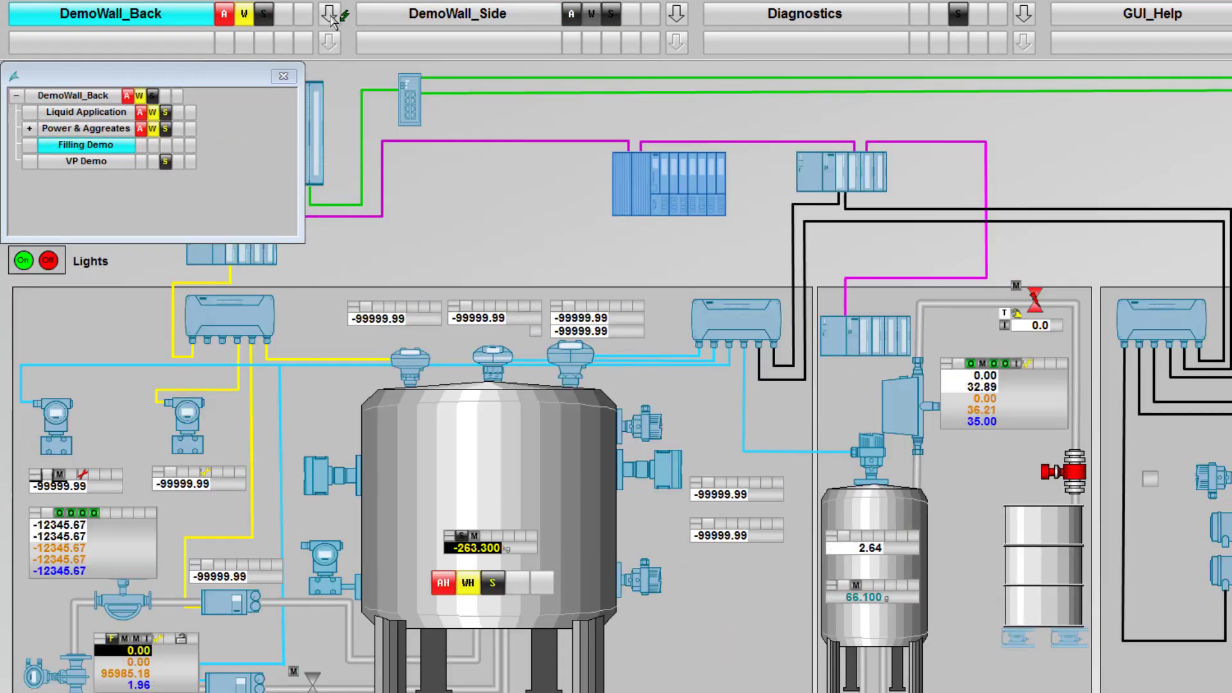
left_click(116, 147)
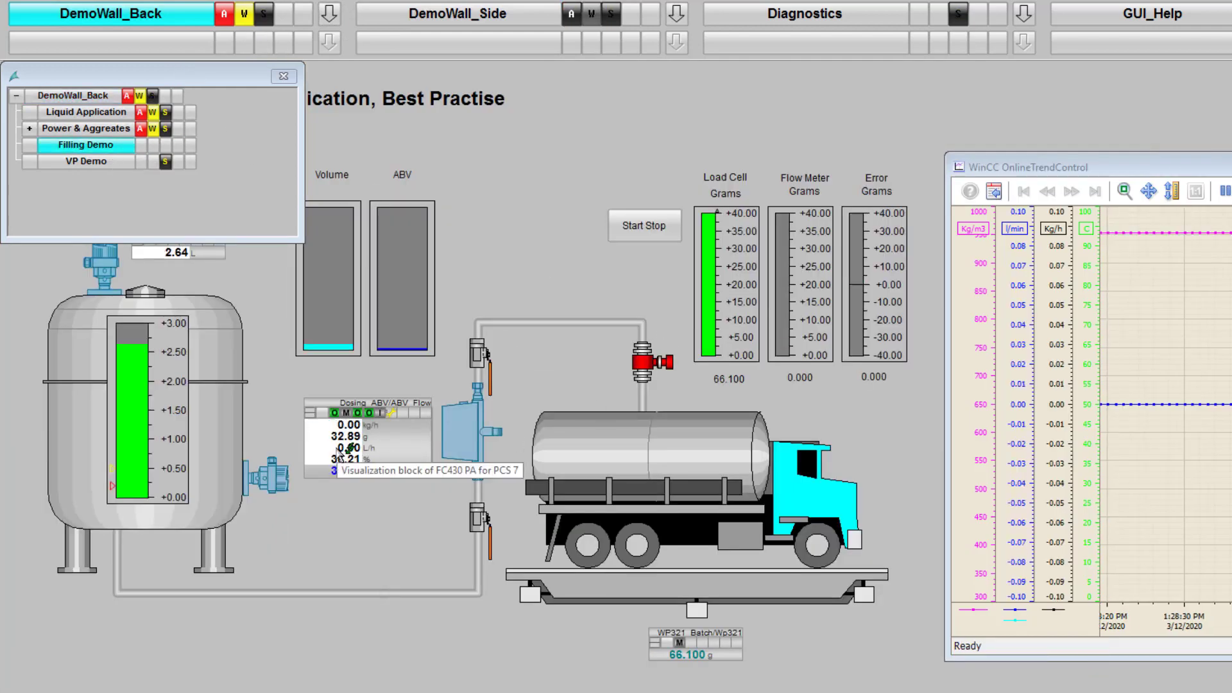
Close the ABV_Flow dosing faceplate and the area navigation window.
left_click(340, 449)
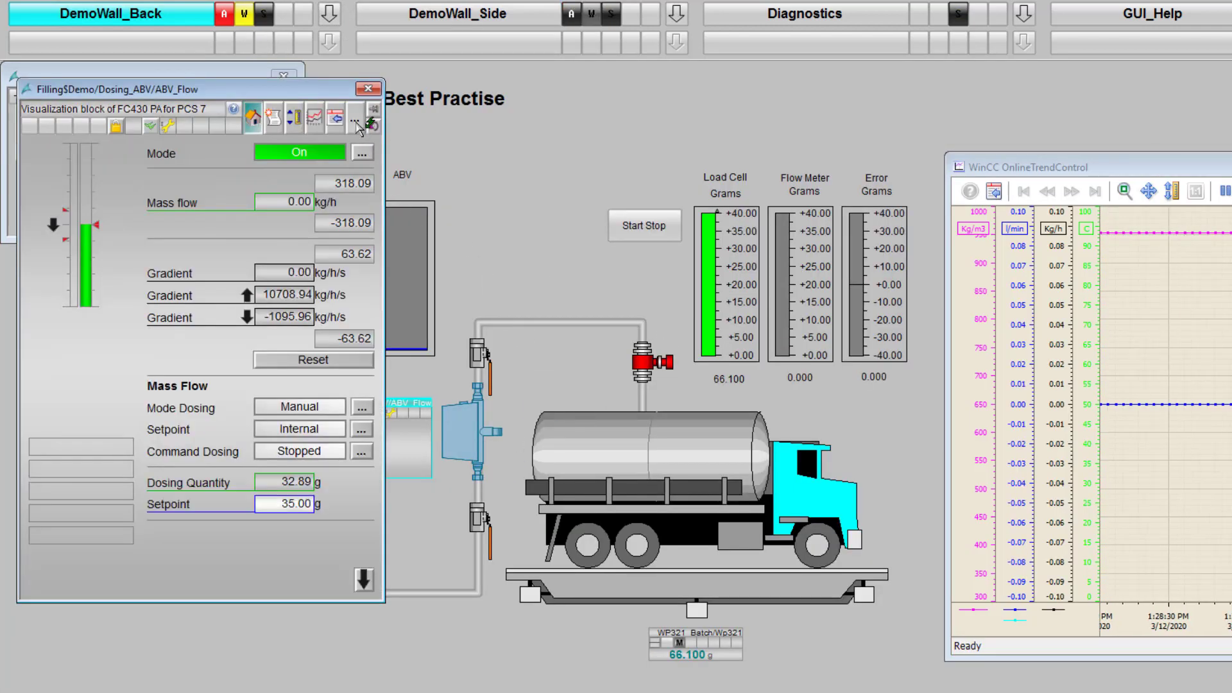
left_click(359, 127)
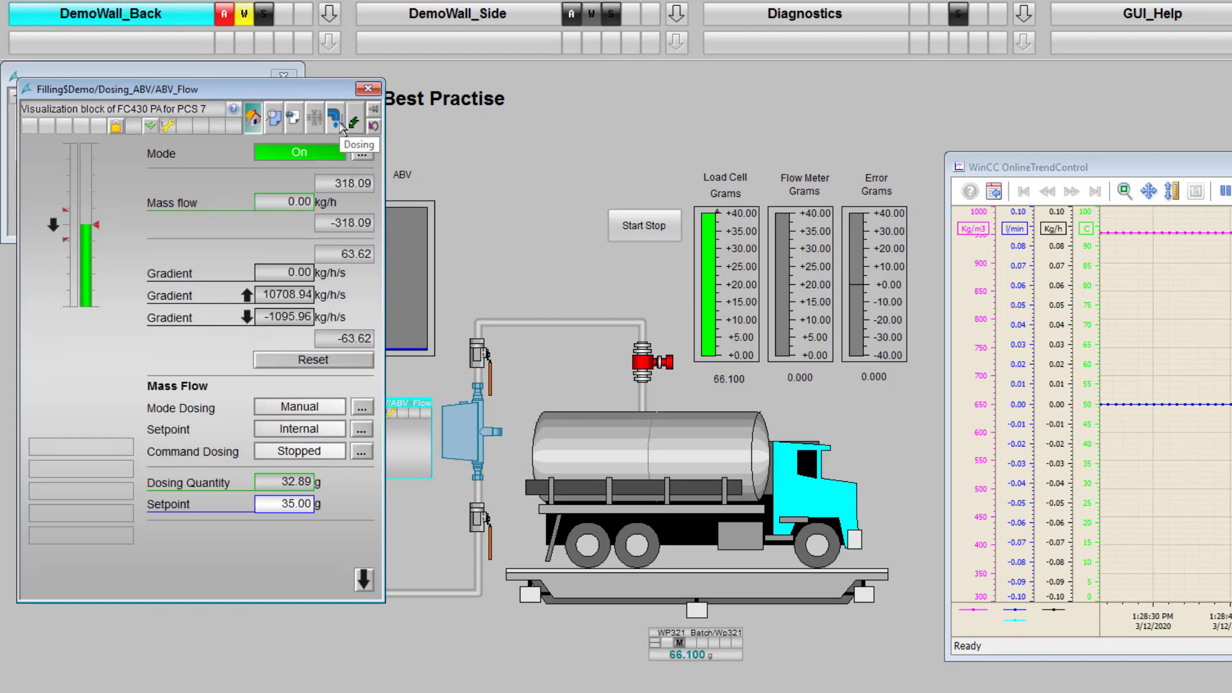
left_click(367, 89)
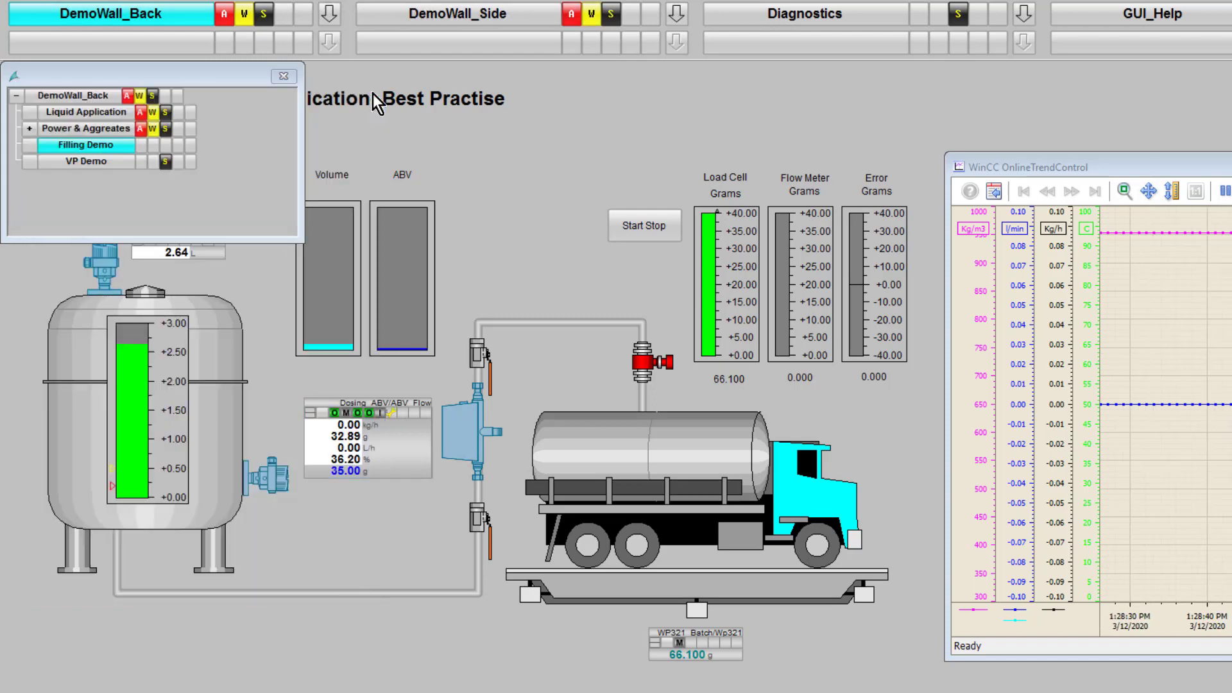
left_click(286, 75)
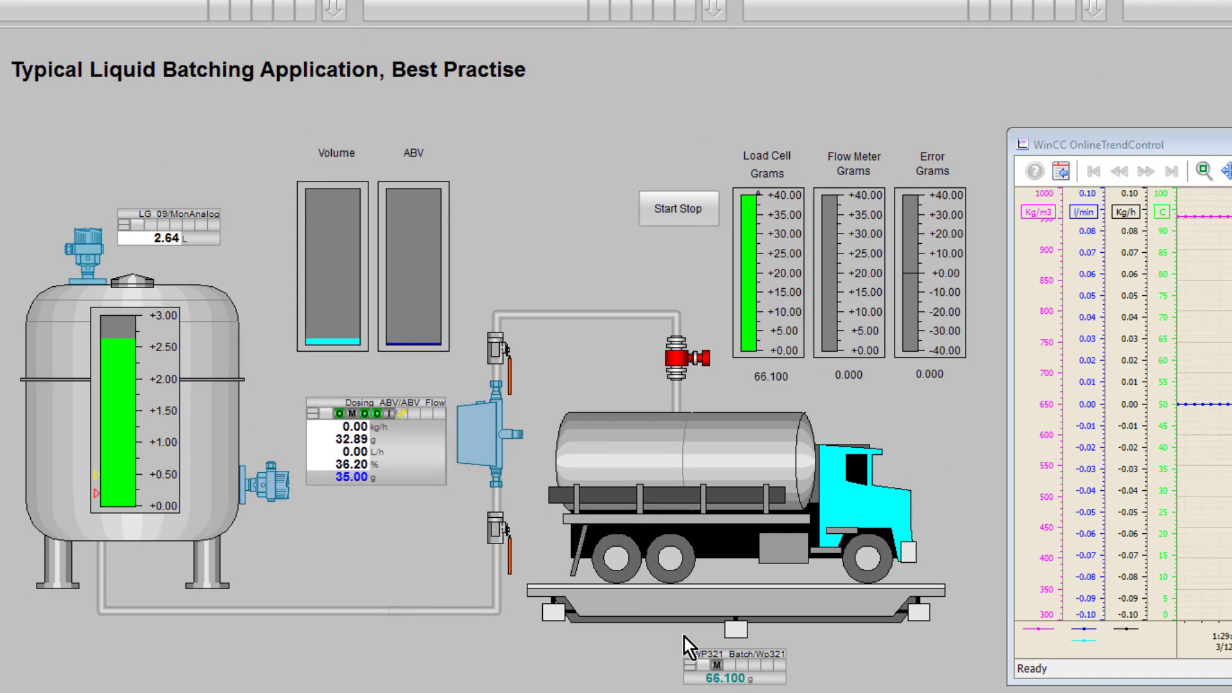
Tare the WP321 scale via its faceplate's Scale commands, then close the faceplate.
left_click(729, 663)
left_click(369, 128)
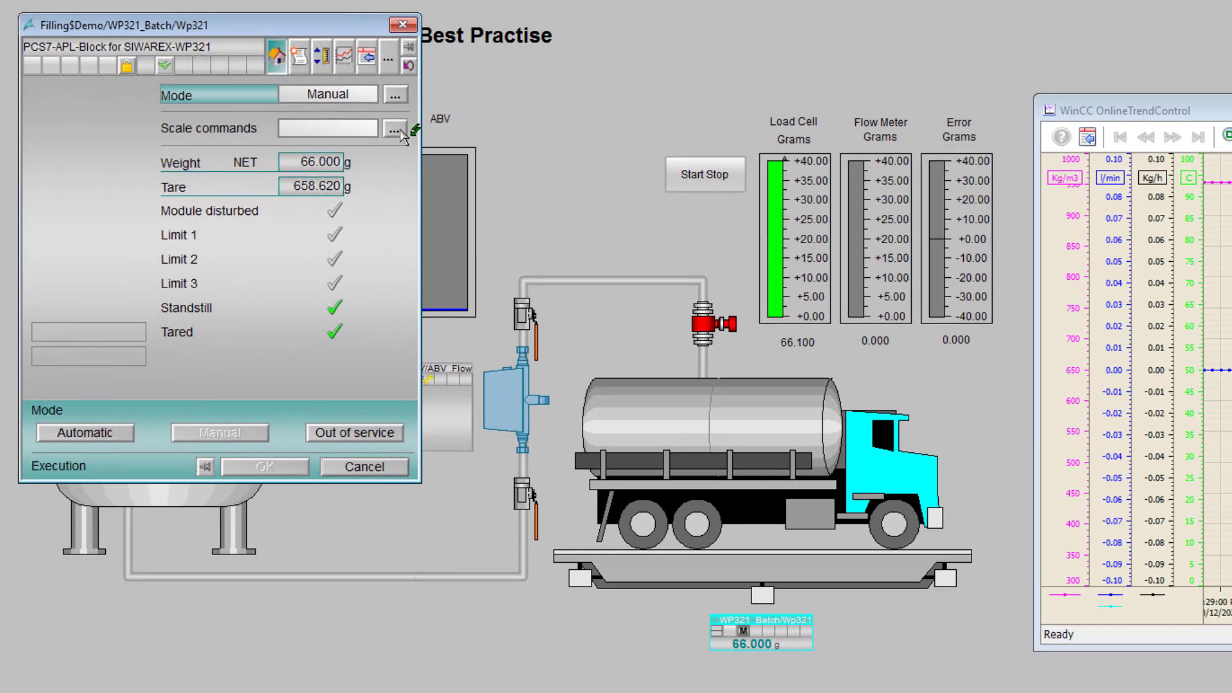
left_click(394, 129)
left_click(222, 433)
left_click(260, 466)
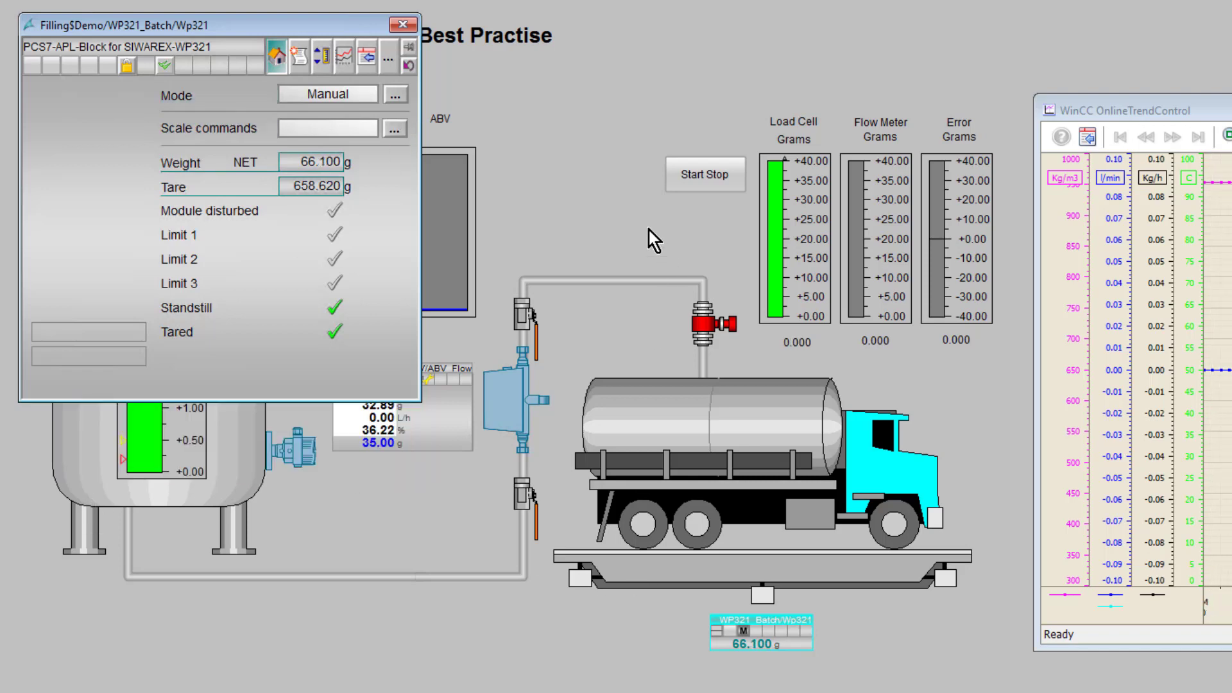
left_click(404, 25)
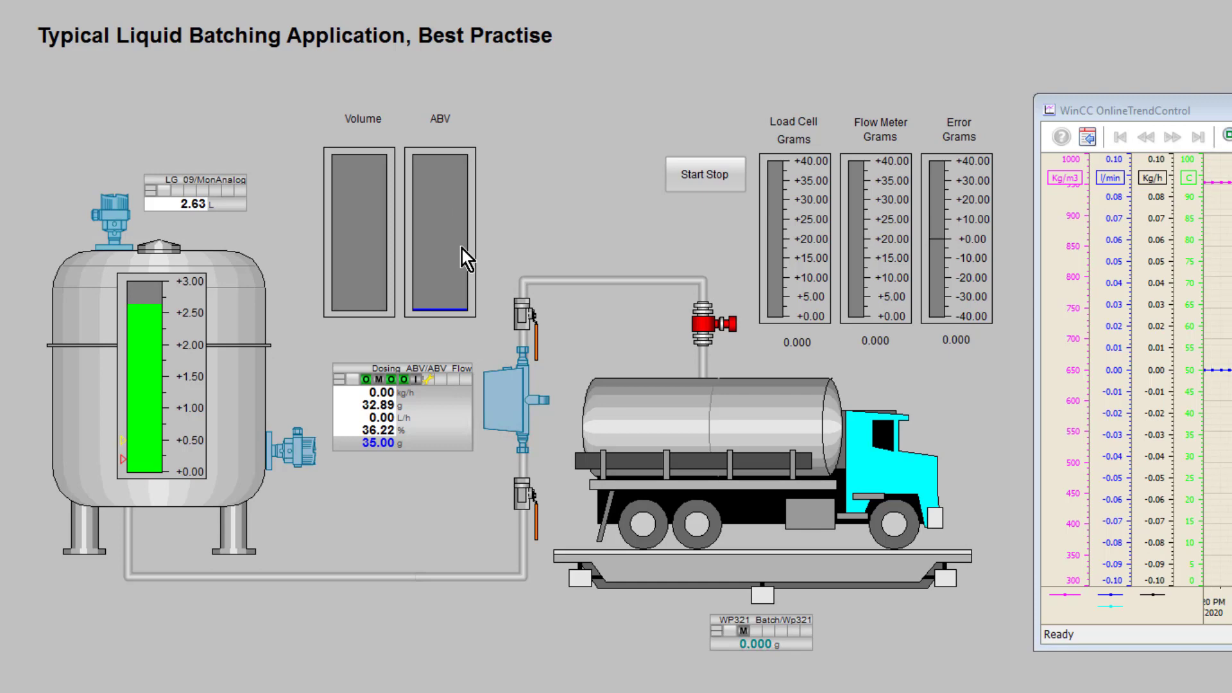
Switch the ABV_Flow faceplate to its Dosing view and log in with the operator password.
left_click(432, 443)
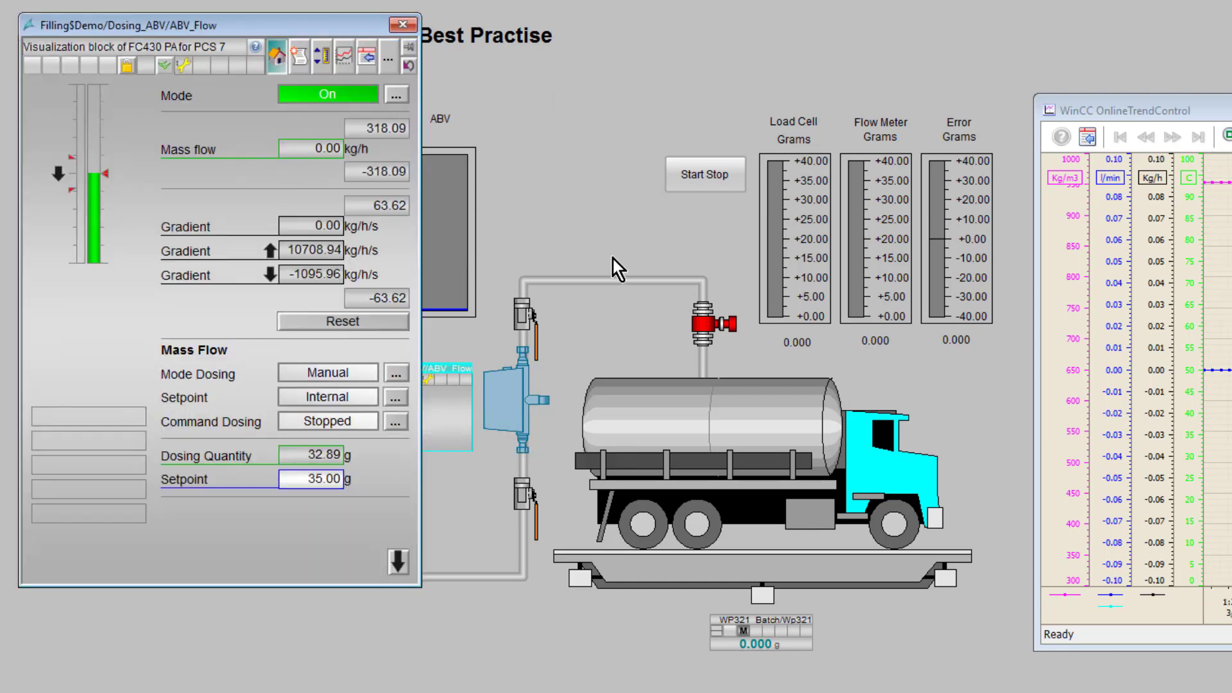
left_click(388, 60)
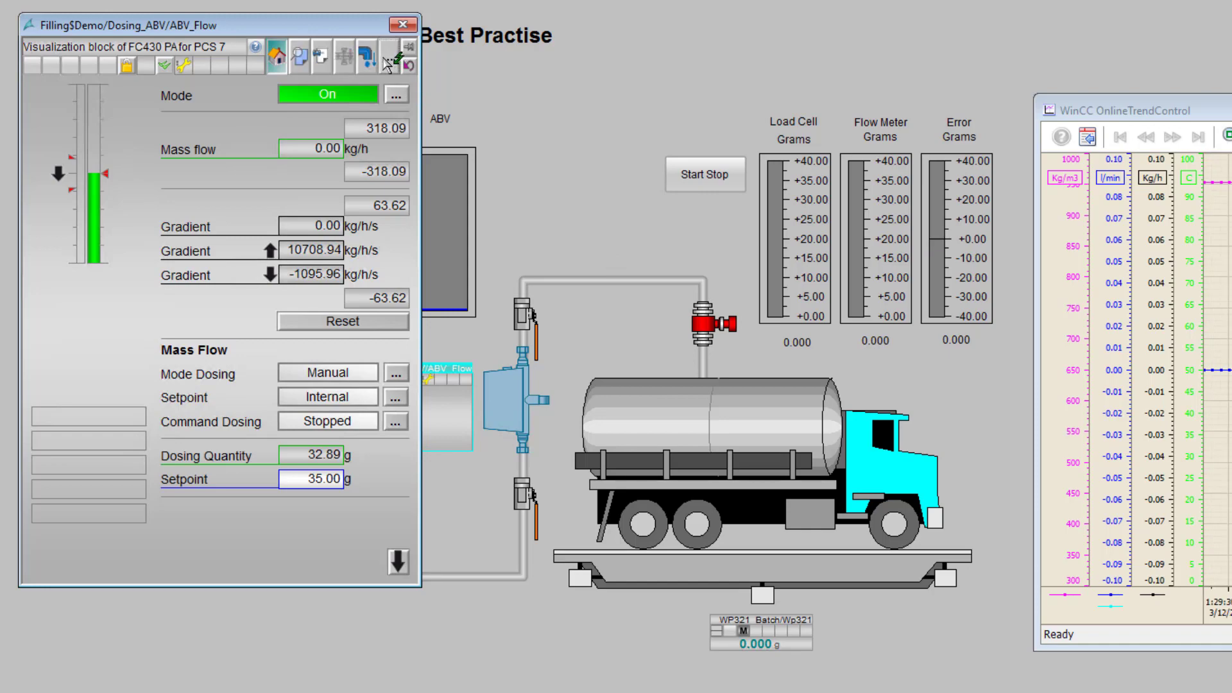
left_click(365, 57)
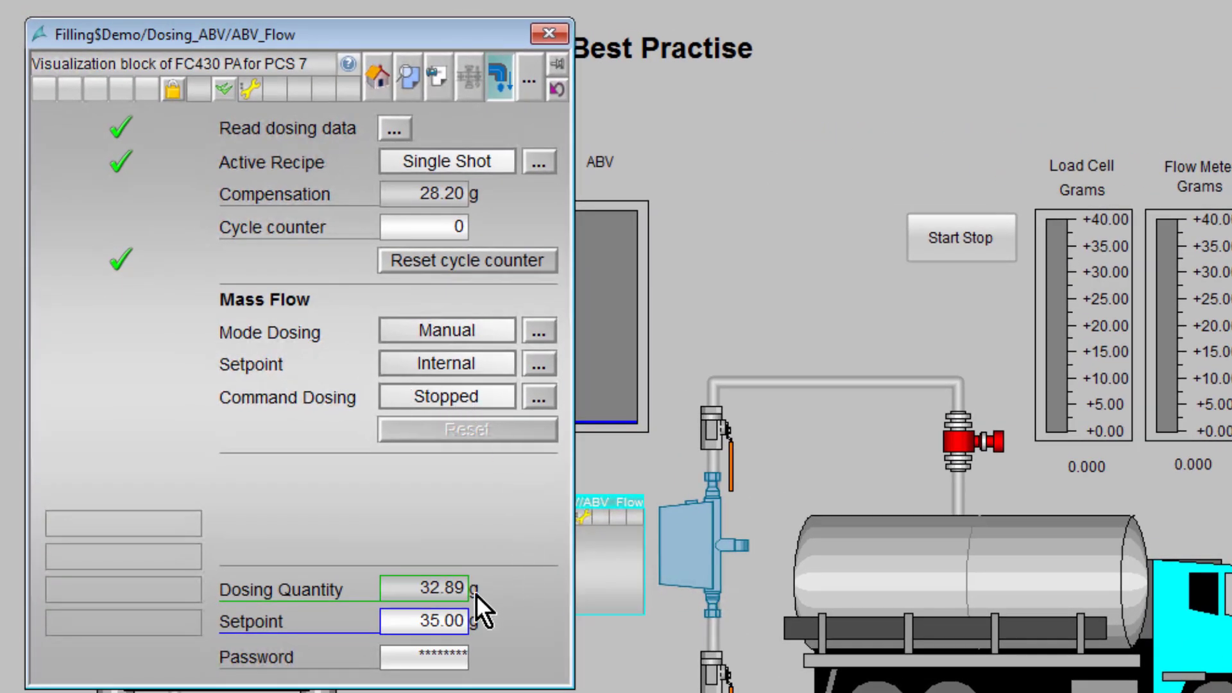
left_click(427, 662)
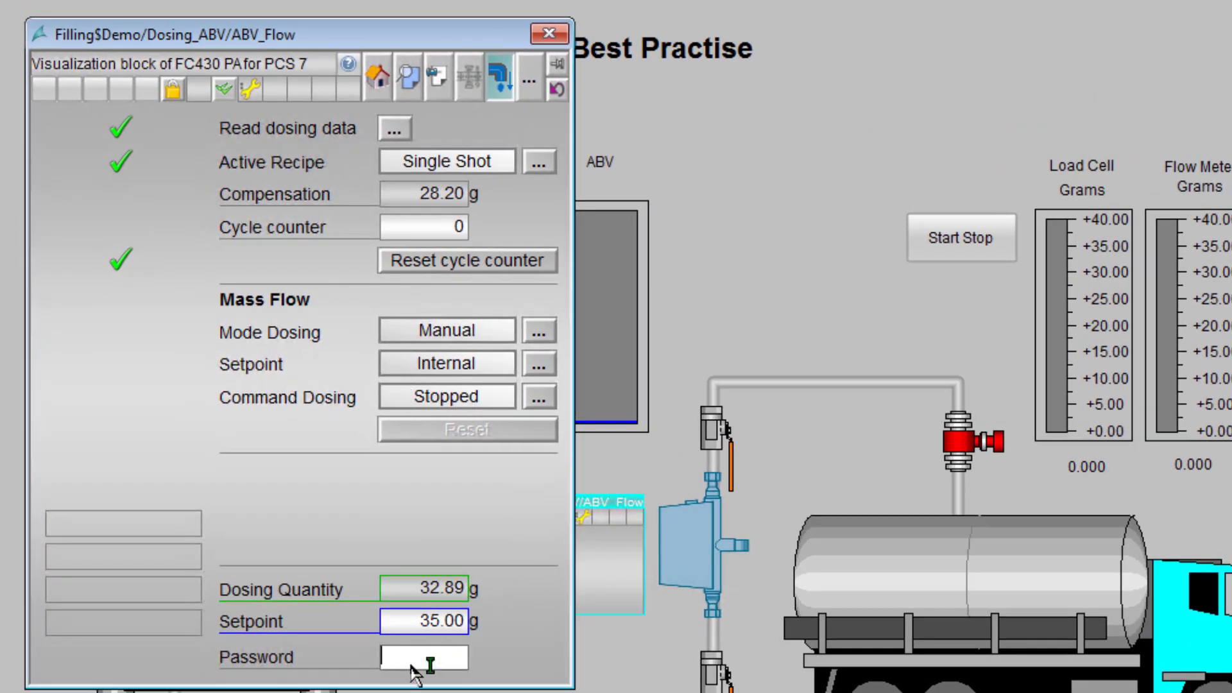
type("****")
key("Return")
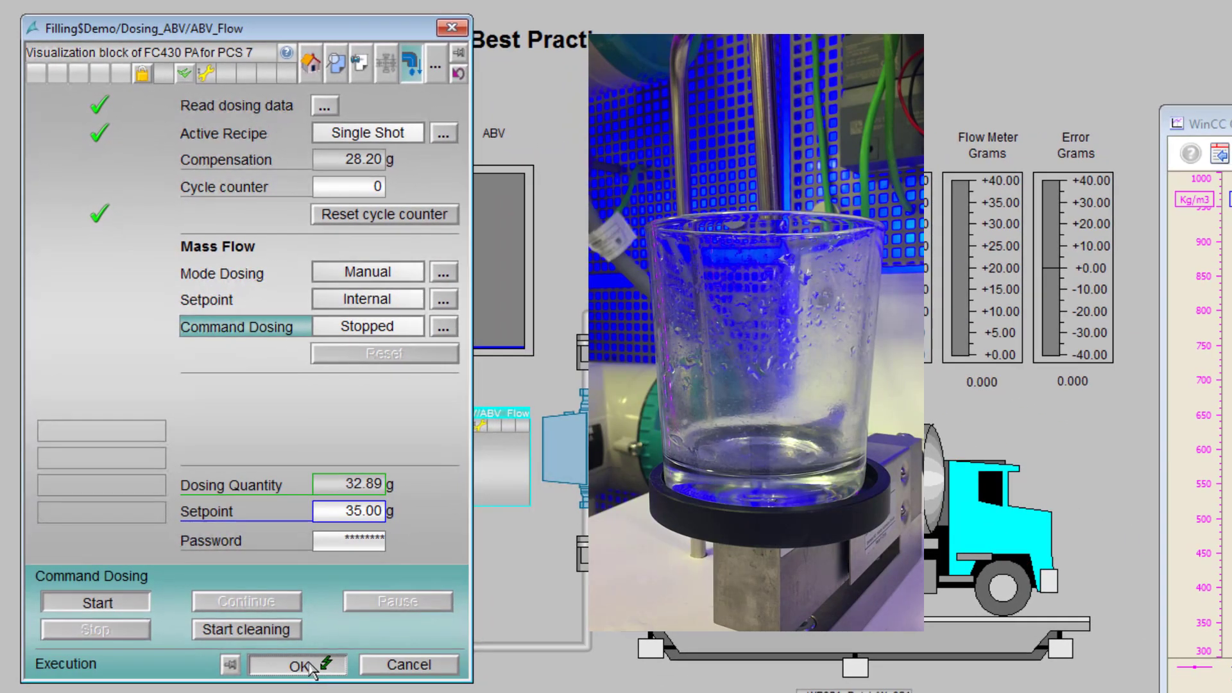
Confirm Start in the Command Dosing panel to run the ABV_Flow dosing batch.
left_click(298, 663)
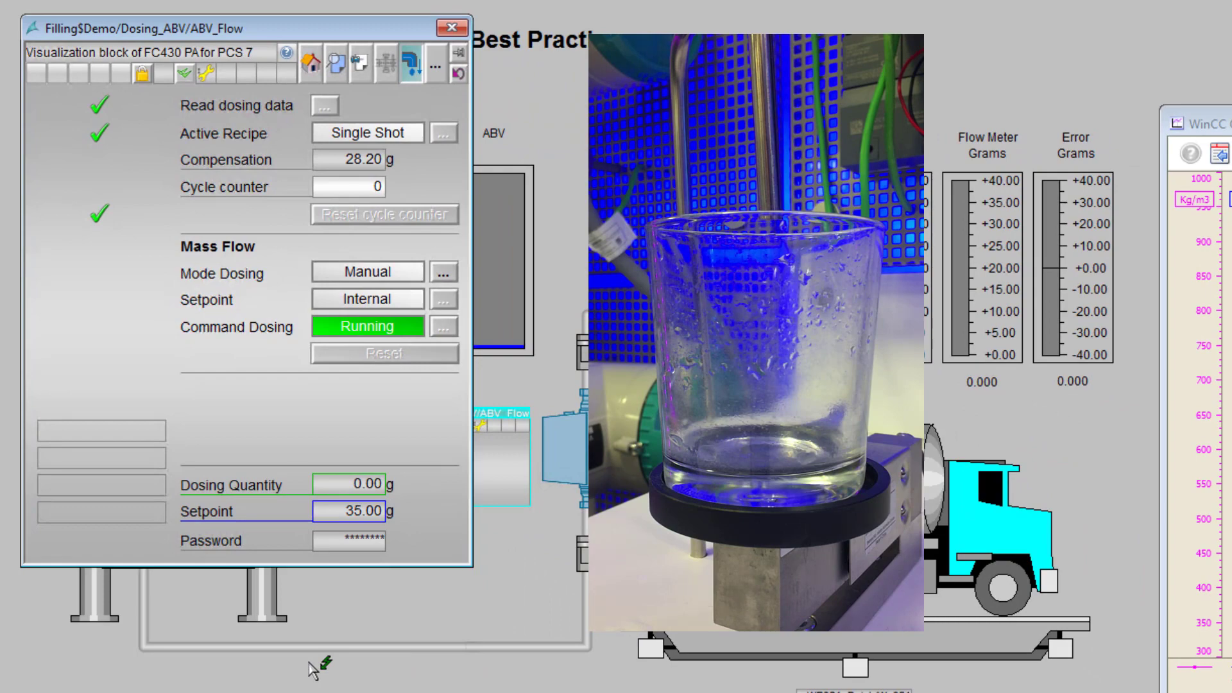